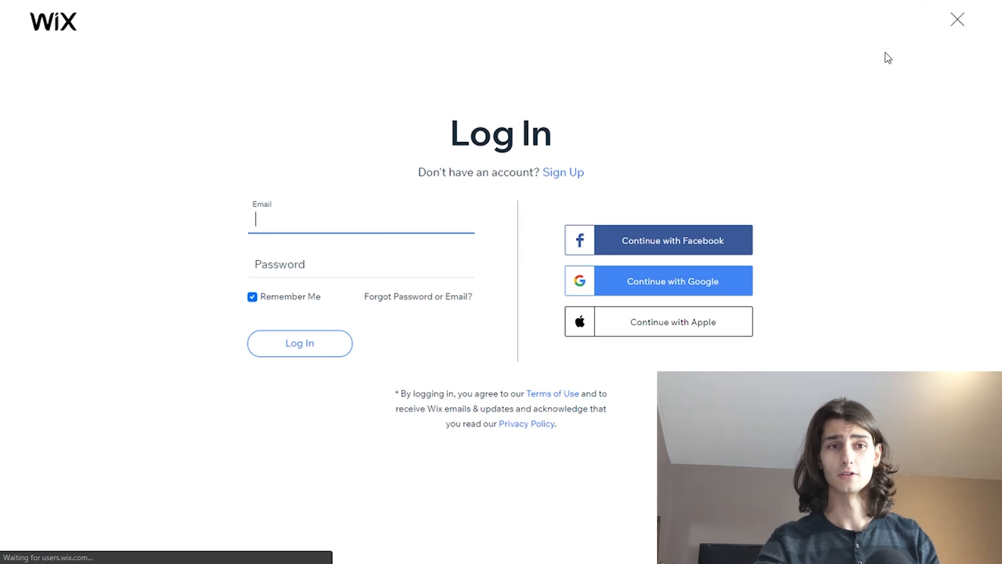
Step: Look at the sign-up form, then return to the login form and log in with the account's email and password
left_click(561, 173)
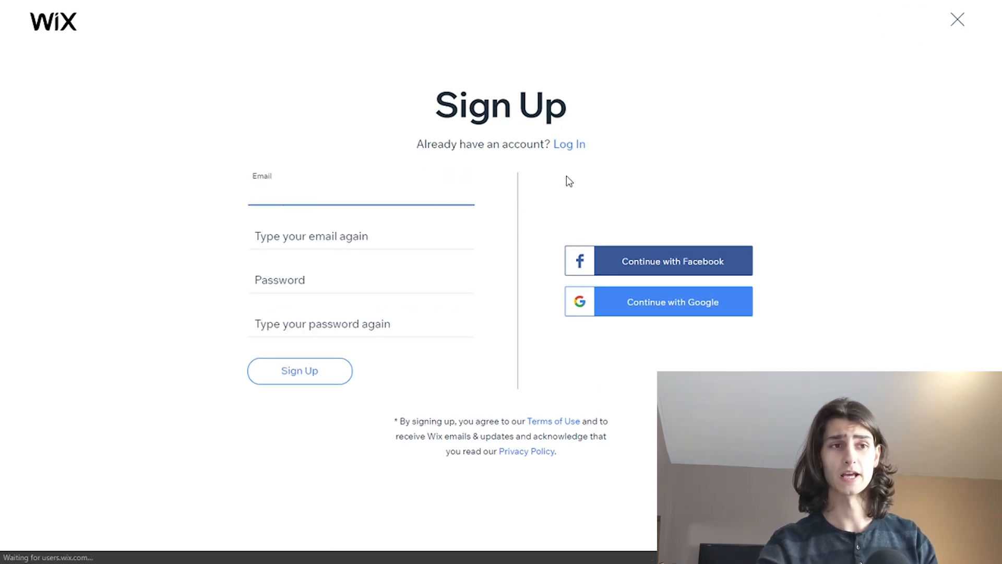
left_click(567, 146)
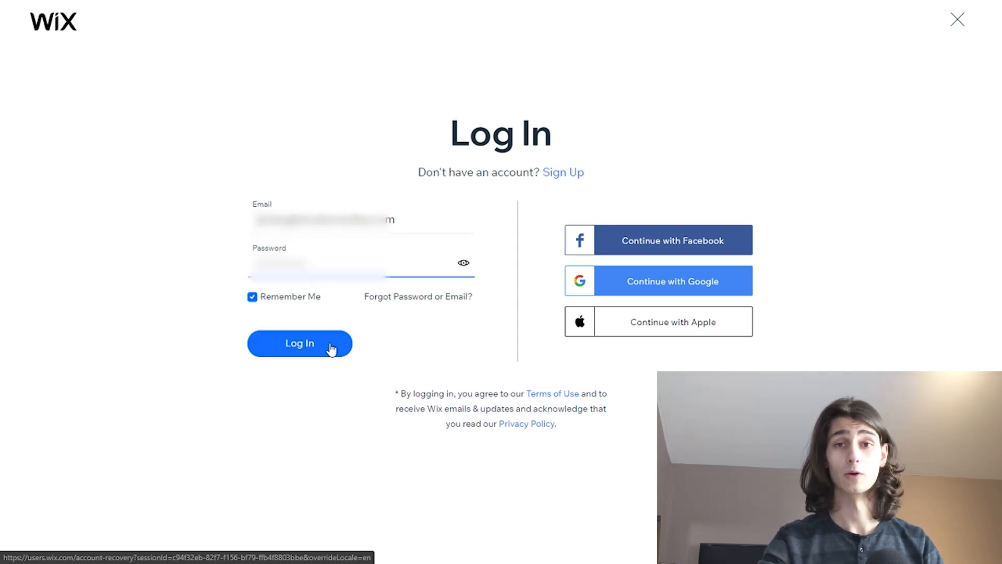
left_click(331, 347)
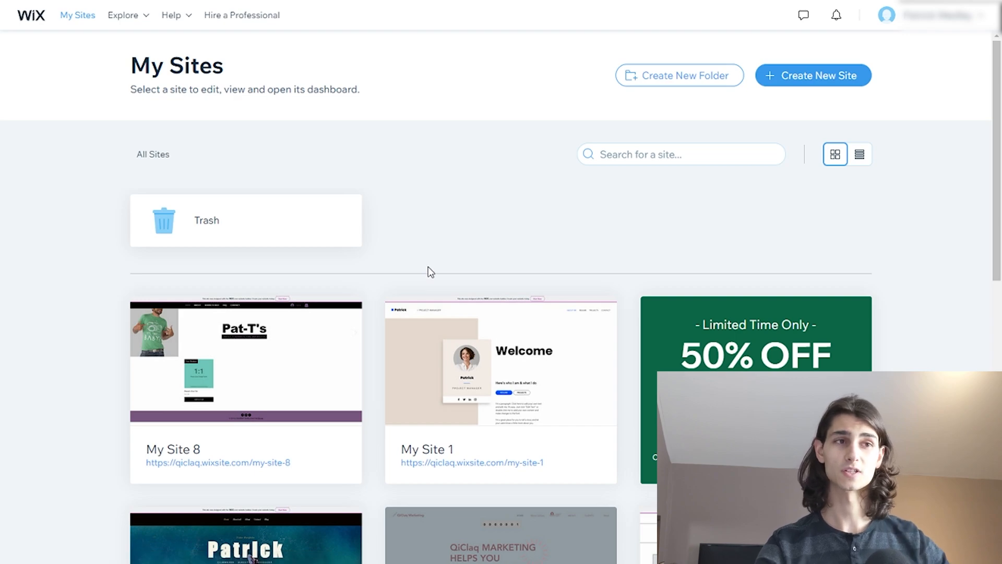
Step: Create a new site of the Business kind and choose to build it from a template with the Editor
scroll(428, 266, "down", 10)
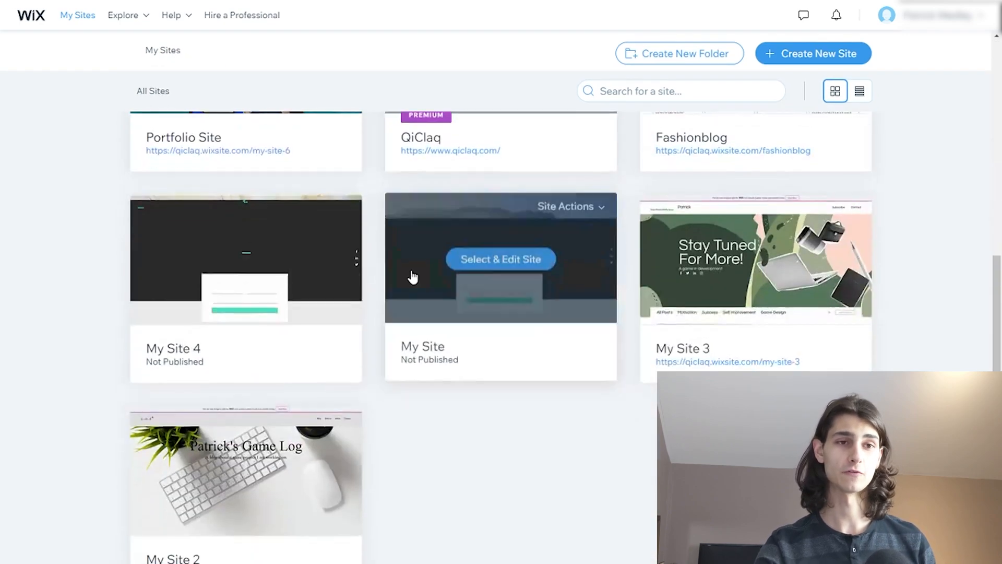
scroll(413, 277, "up", 10)
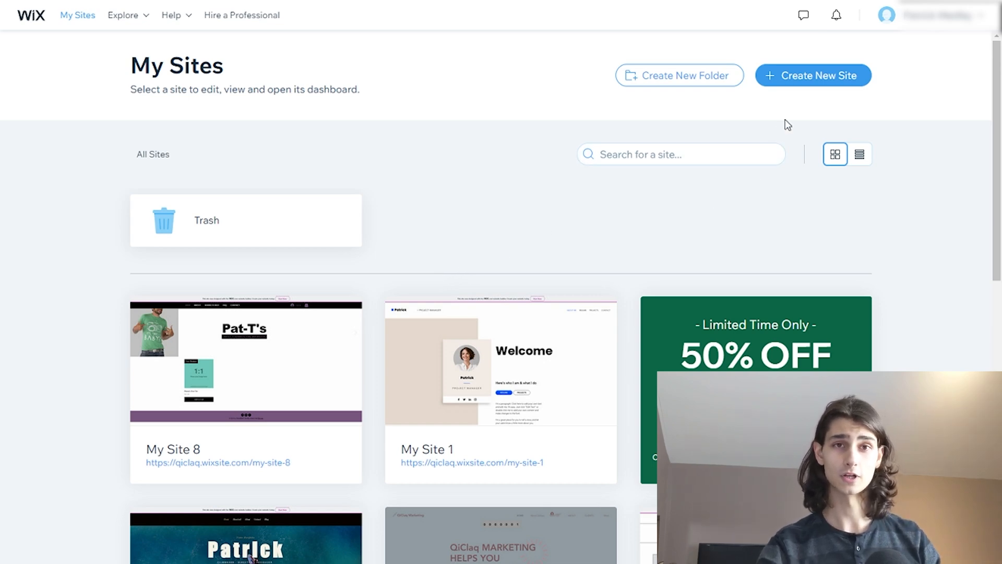
left_click(816, 78)
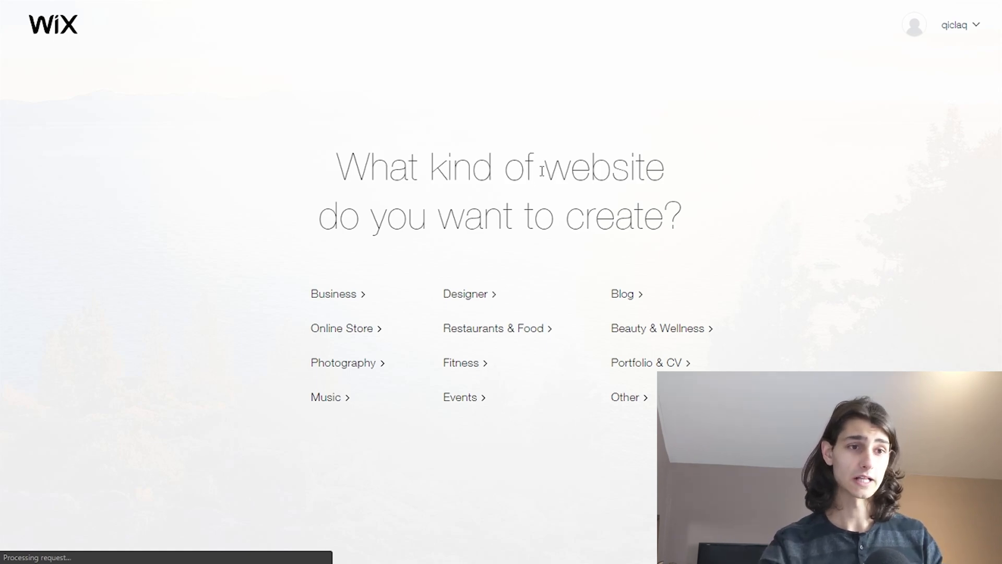
left_click(365, 293)
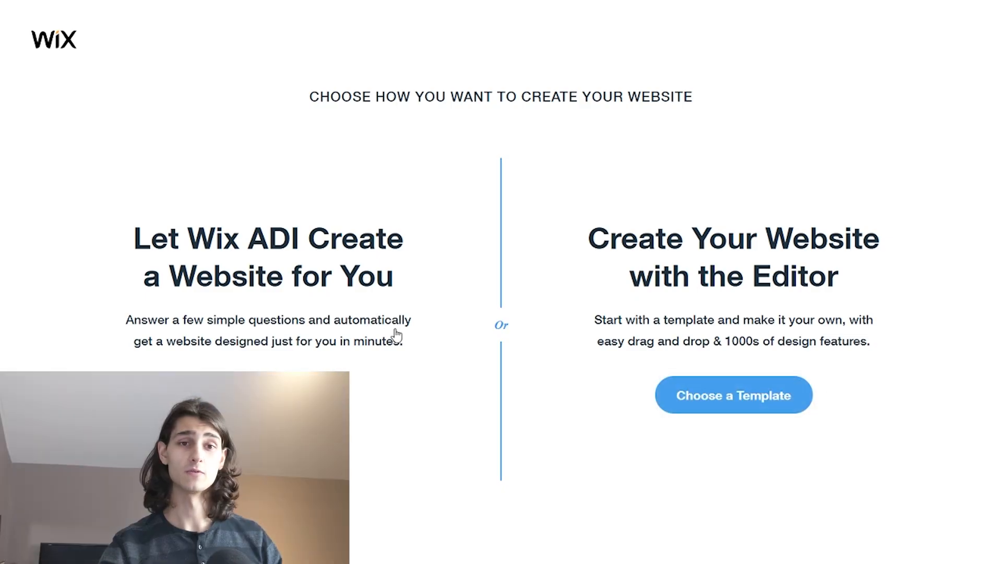
left_click(758, 397)
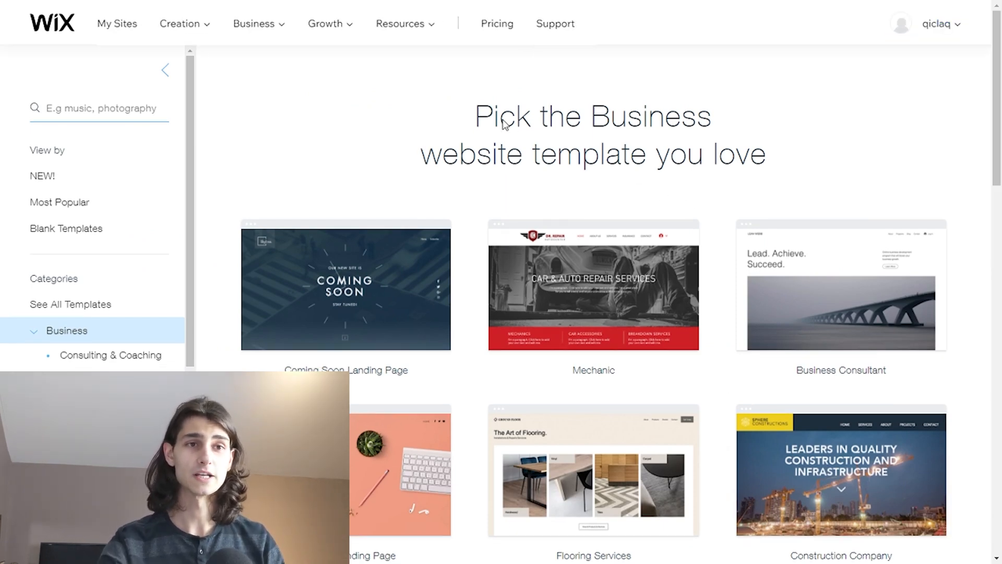
Step: Browse the Business templates and narrow them to the Advertising & Marketing category
scroll(594, 348, "down", 10)
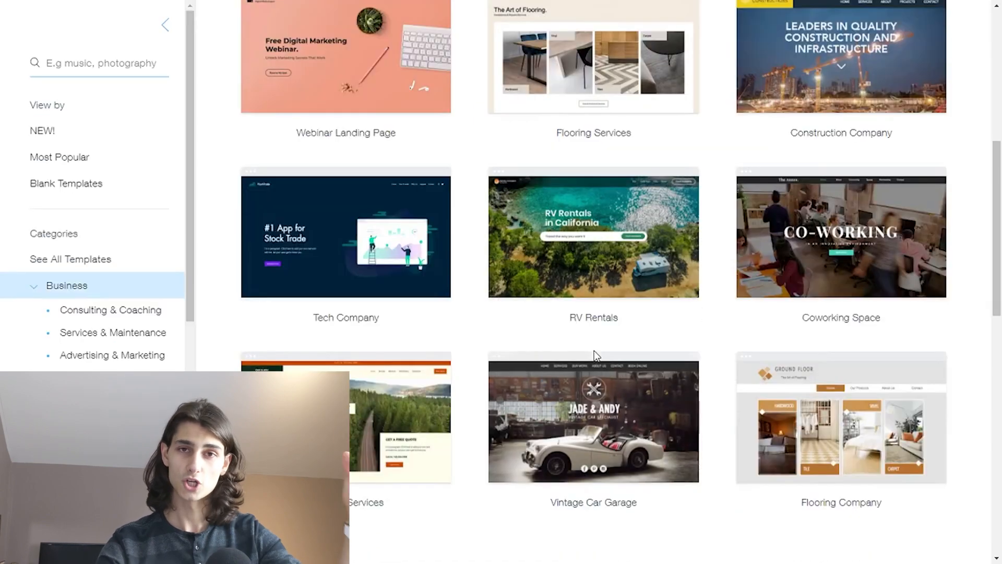
scroll(597, 359, "up", 8)
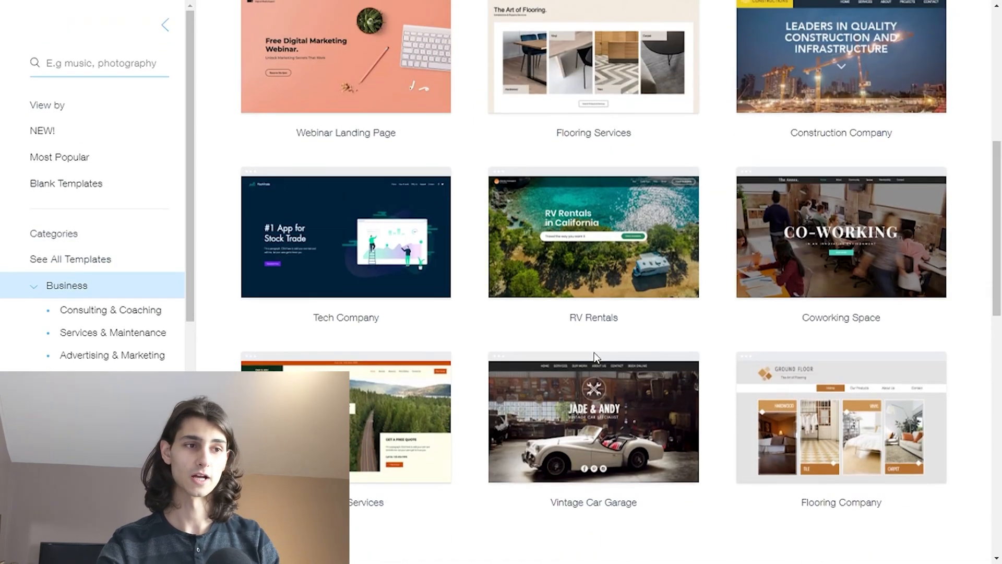
scroll(606, 345, "up", 2)
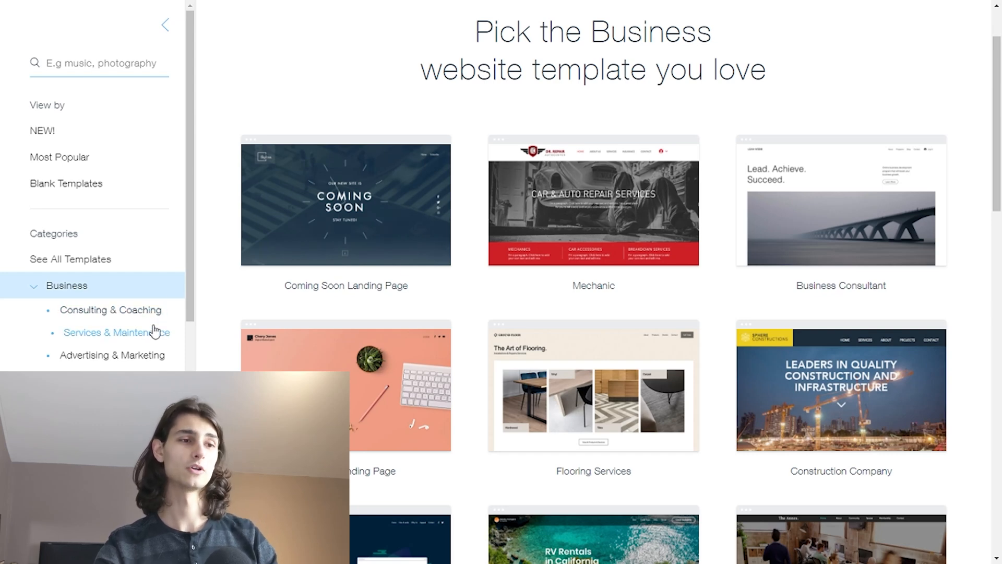
left_click(152, 363)
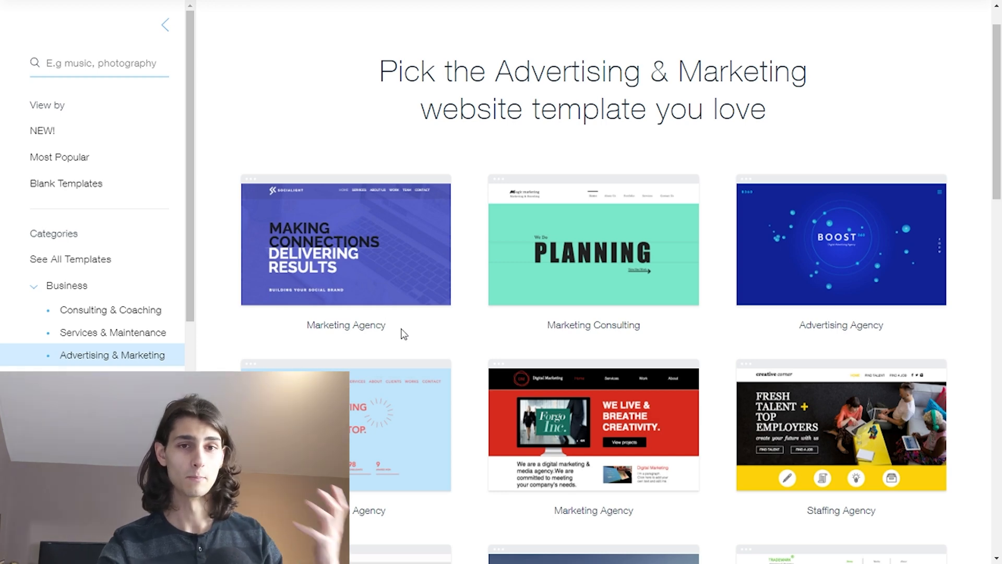
Step: Preview the Marketing Consulting template among the Advertising & Marketing templates
scroll(406, 323, "down", 2)
mouse_move(574, 207)
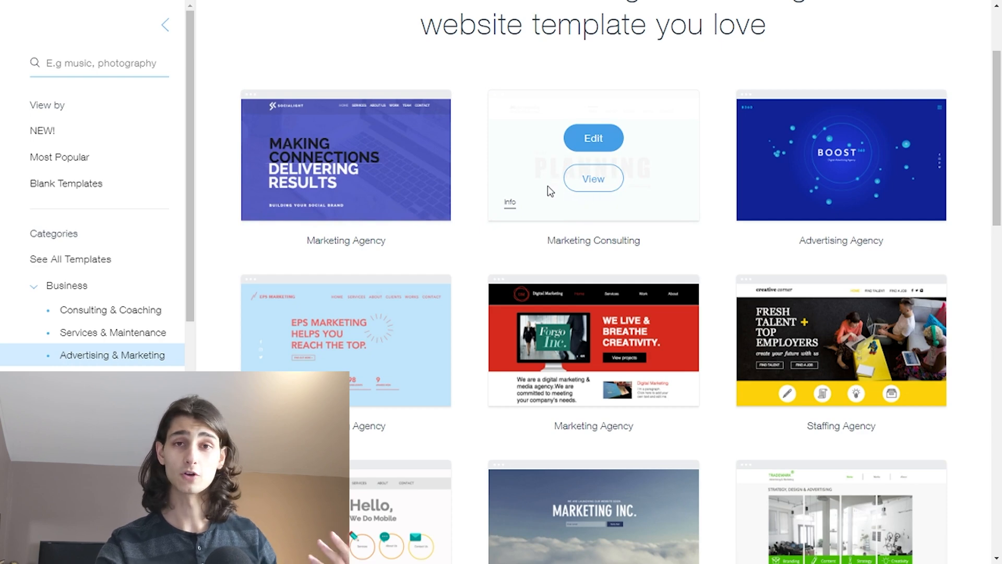
left_click(589, 179)
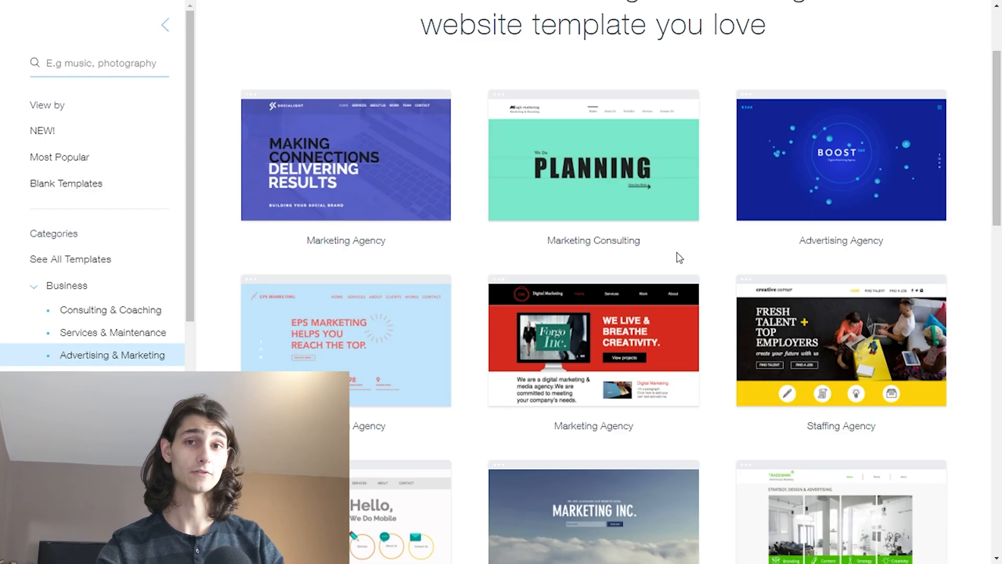
Step: Go to page 2 of the Advertising & Marketing templates and preview the Marketing Agency template between the brand strategy and Writer ones
scroll(678, 258, "down", 8)
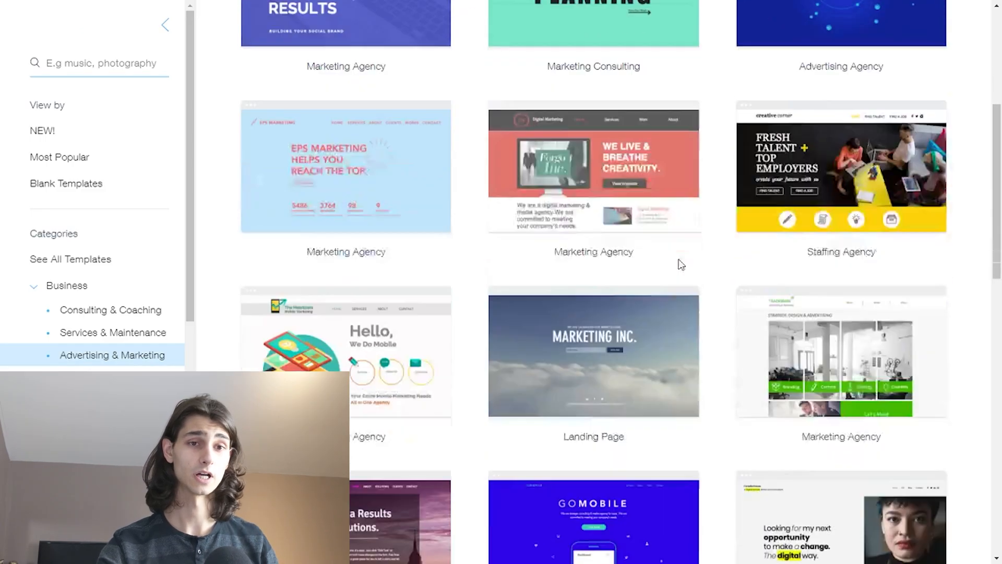
scroll(675, 261, "up", 2)
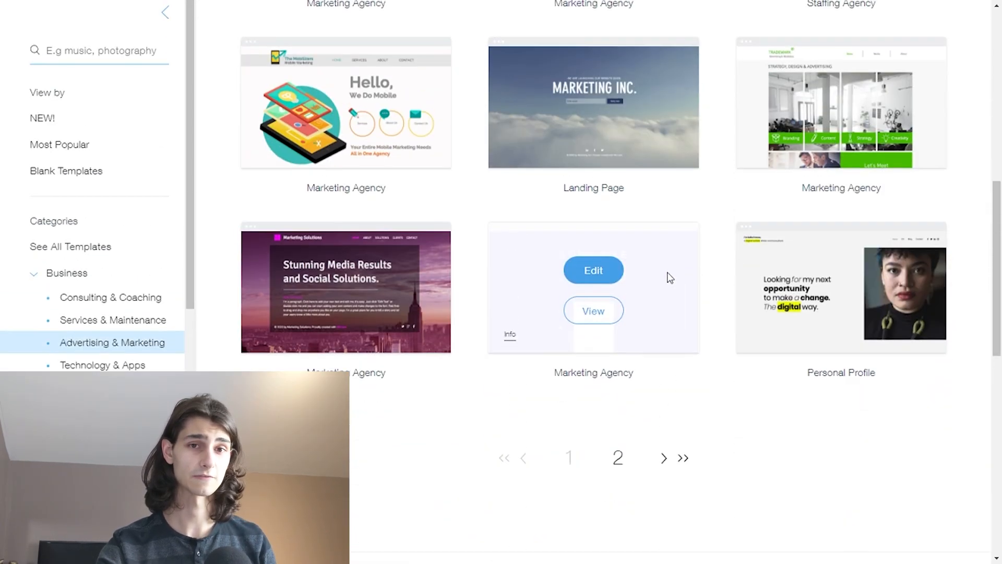
scroll(678, 408, "up", 2)
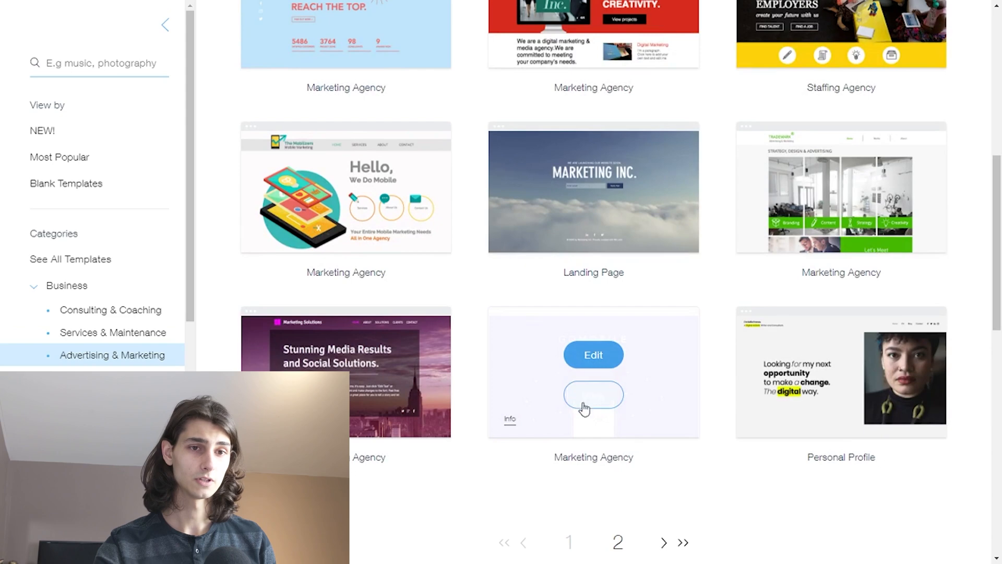
scroll(642, 449, "down", 2)
left_click(621, 459)
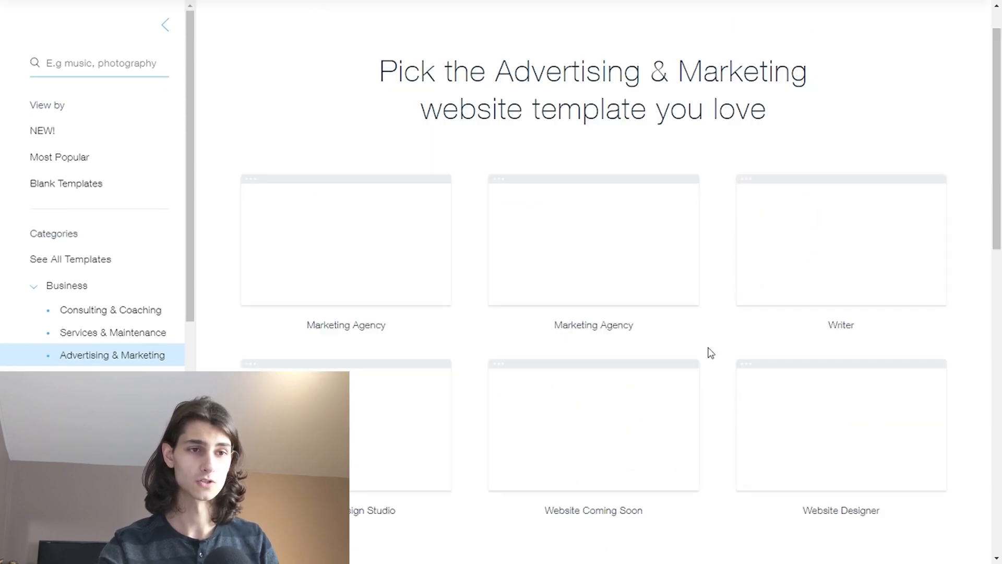
mouse_move(581, 287)
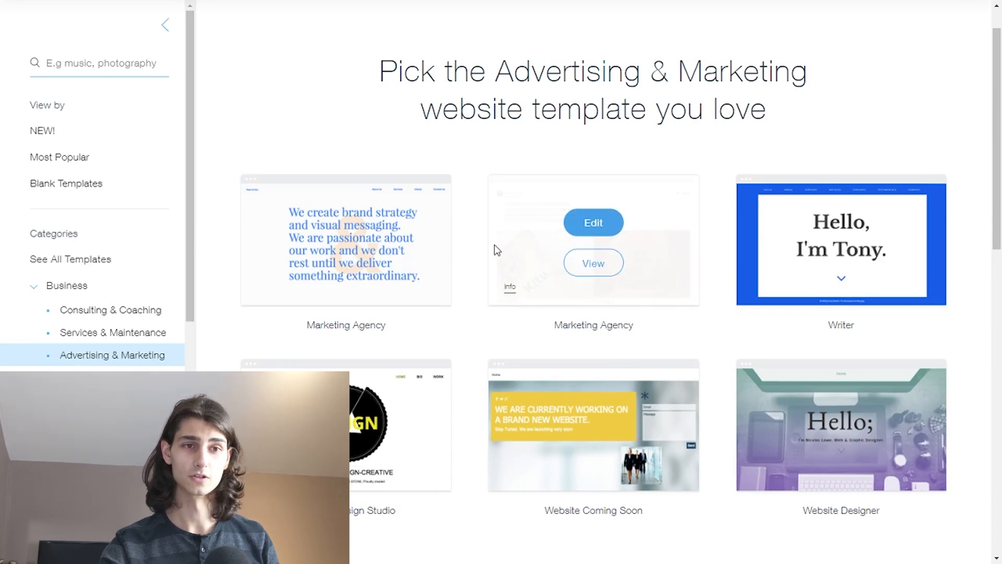
left_click(574, 266)
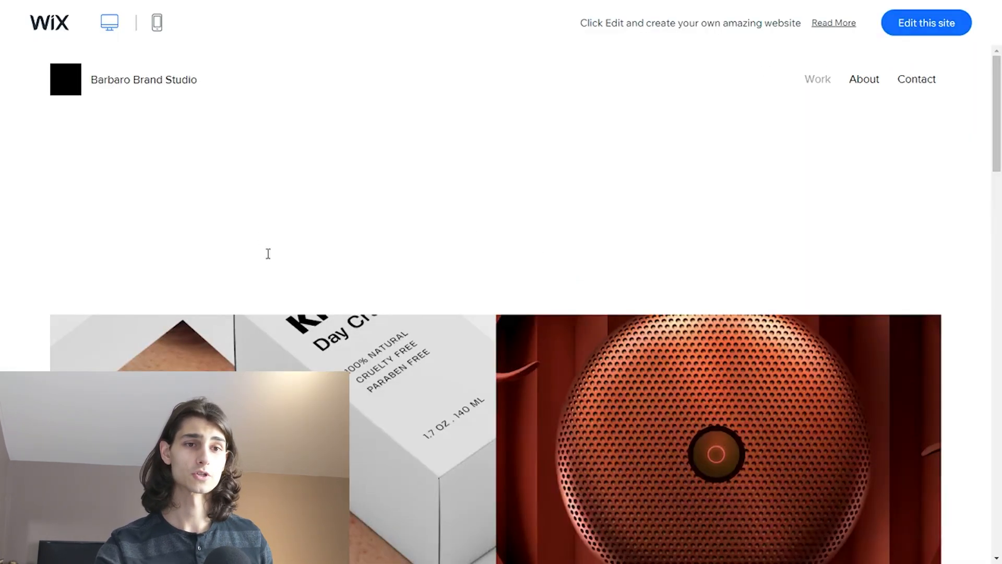
Step: Examine the template's mobile version and return to the desktop preview
left_click(158, 26)
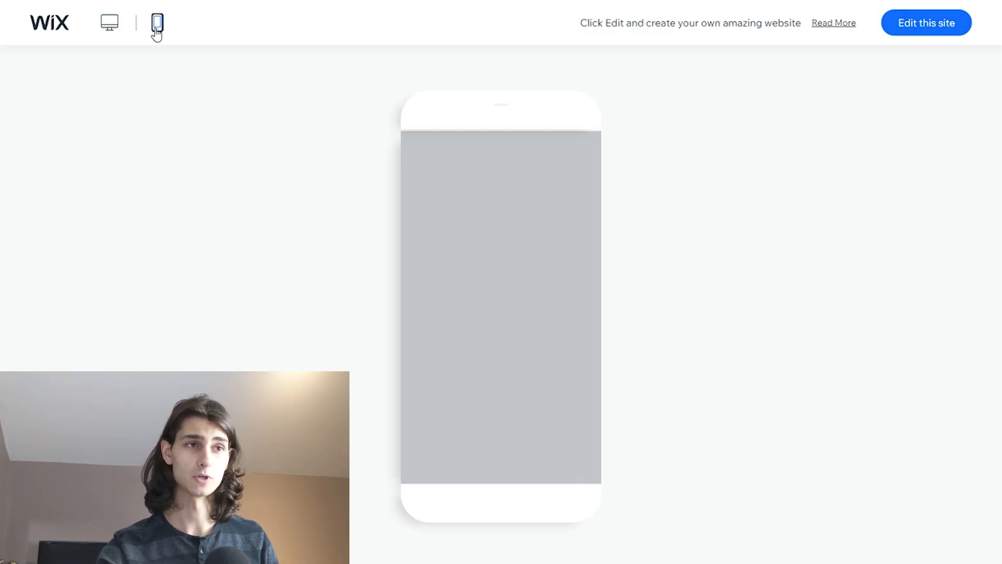
left_click_drag(594, 189, 574, 305)
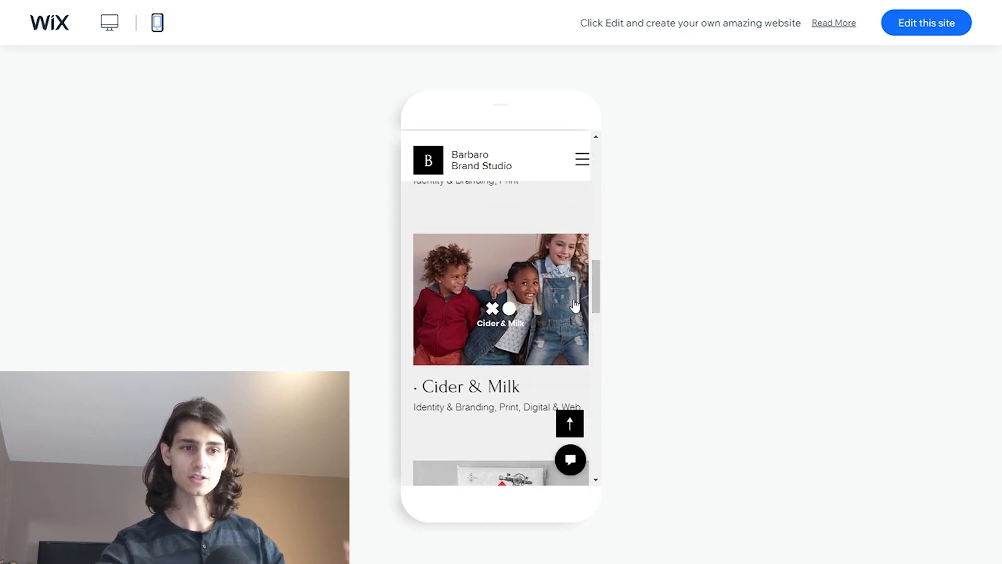
scroll(559, 293, "up", 8)
scroll(522, 287, "up", 8)
left_click(109, 25)
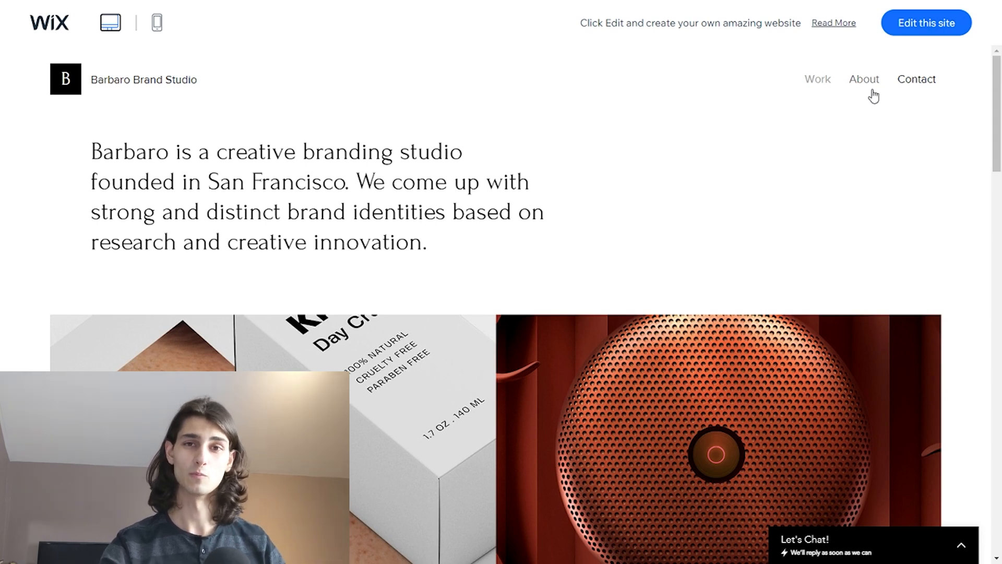
Step: Examine the template's Work, About and Contact pages in the desktop preview
scroll(830, 141, "down", 2)
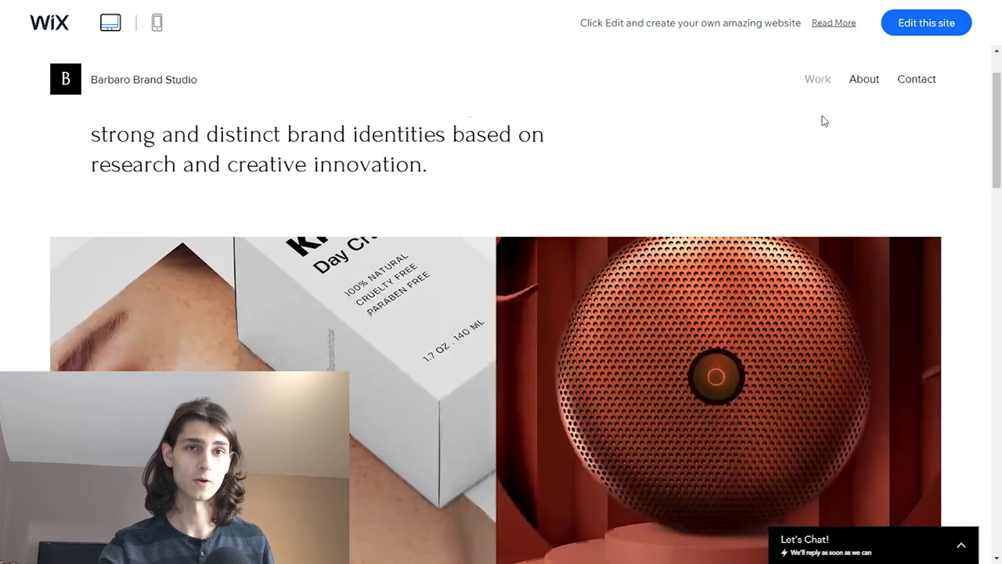
left_click(864, 79)
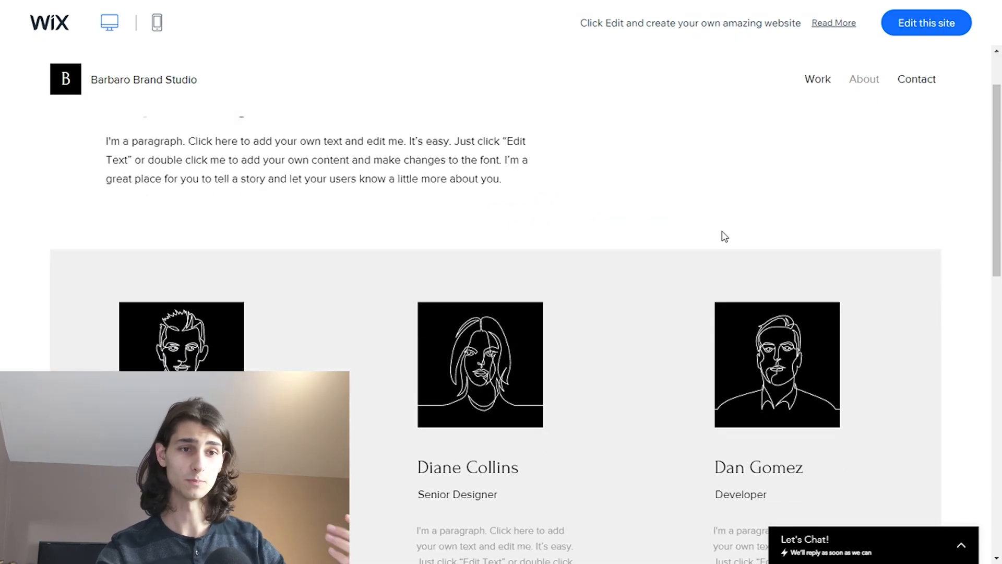
scroll(723, 233, "down", 4)
scroll(711, 235, "up", 6)
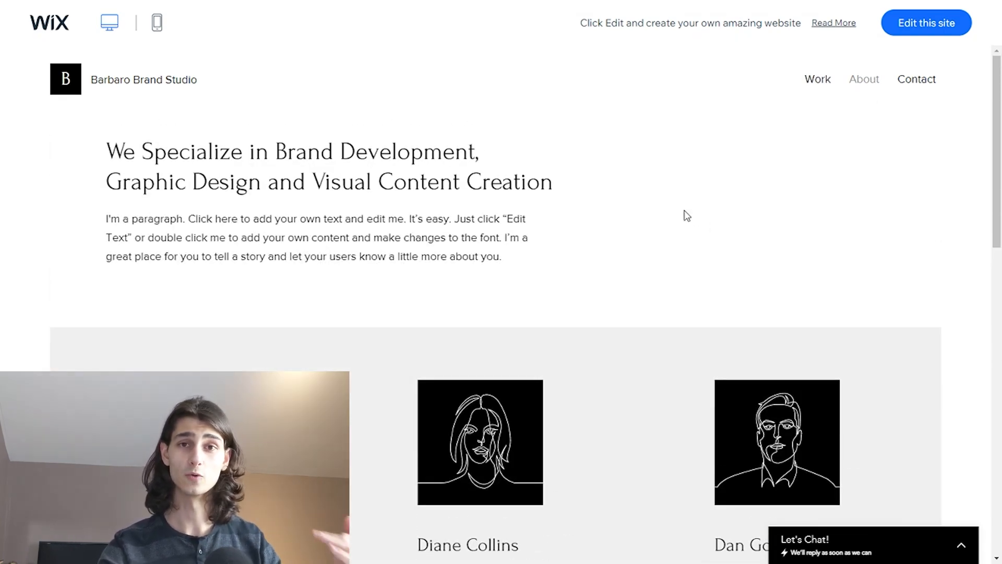
scroll(675, 210, "down", 4)
scroll(671, 217, "up", 4)
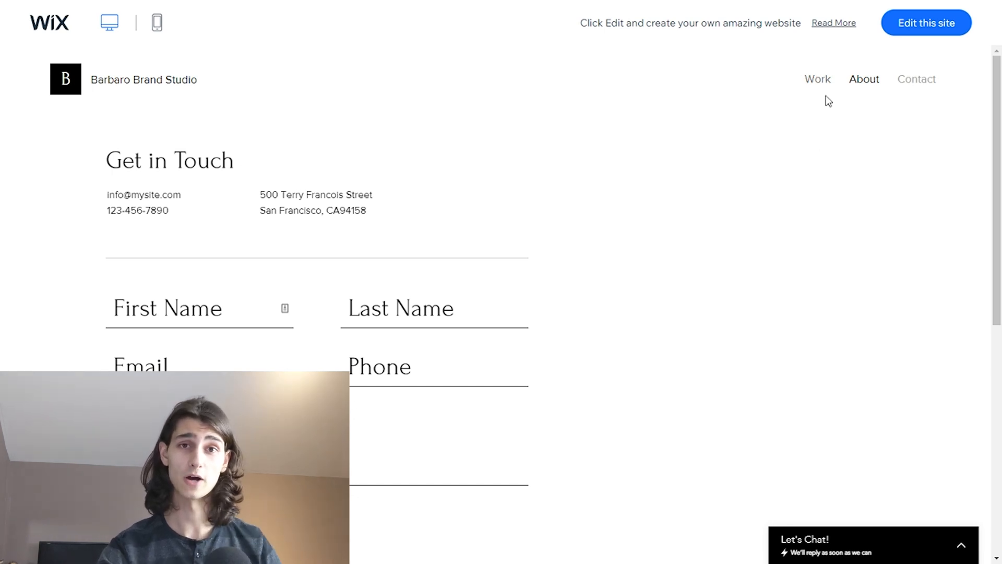
scroll(459, 360, "down", 3)
scroll(414, 379, "up", 3)
Step: Open the Barbaro Brand Studio template for editing and move the floating element toolbar inward from the page's edge
left_click(912, 31)
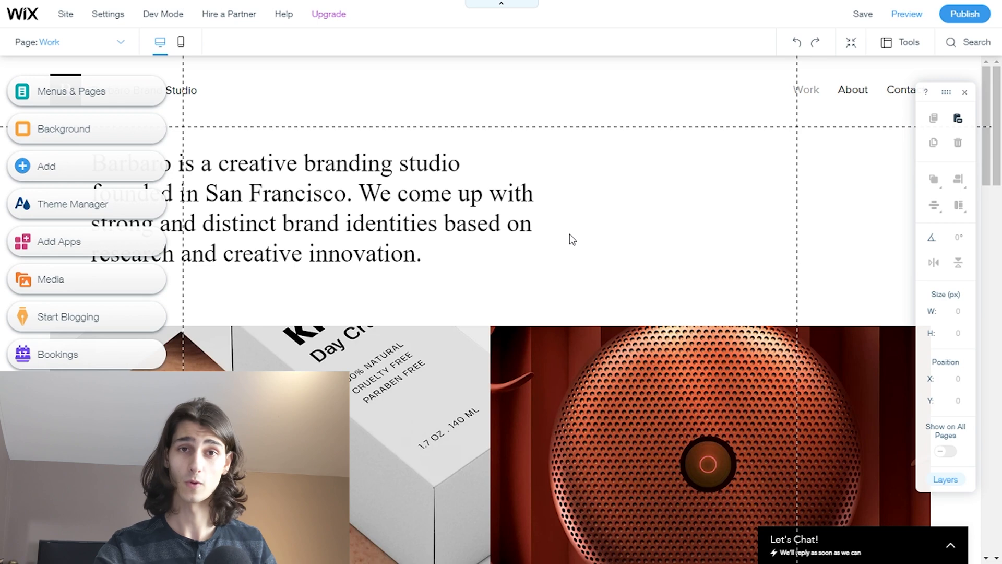
left_click_drag(945, 92, 885, 114)
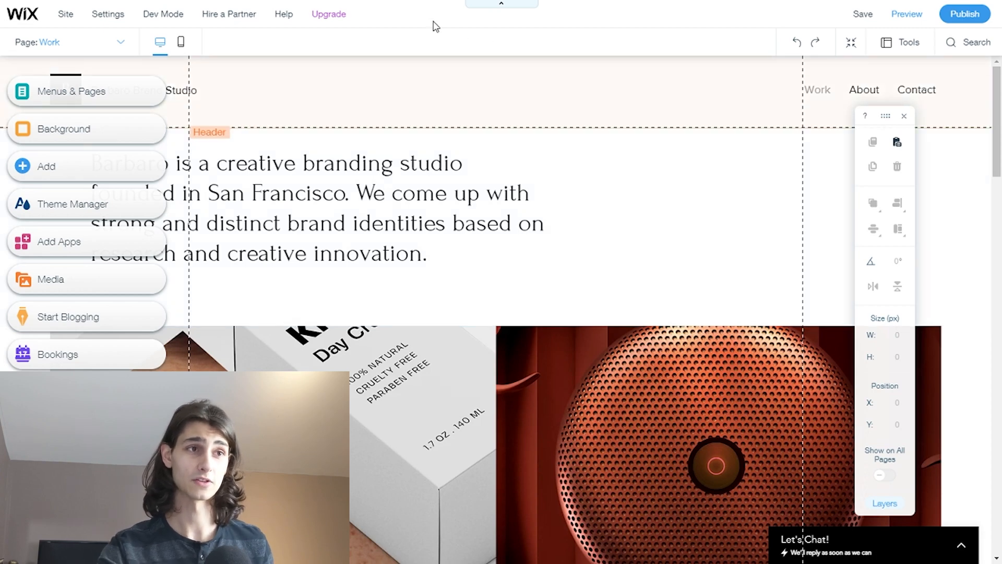
mouse_move(321, 21)
mouse_move(126, 25)
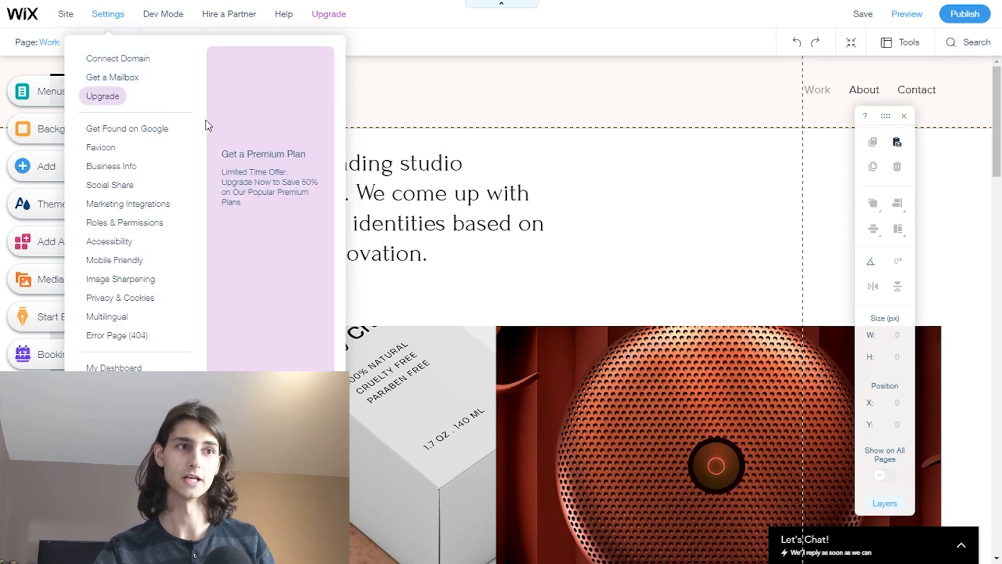
Step: Move the introductory studio description text to align with the page's inner gridline, at about X 0, Y 177
left_click(389, 211)
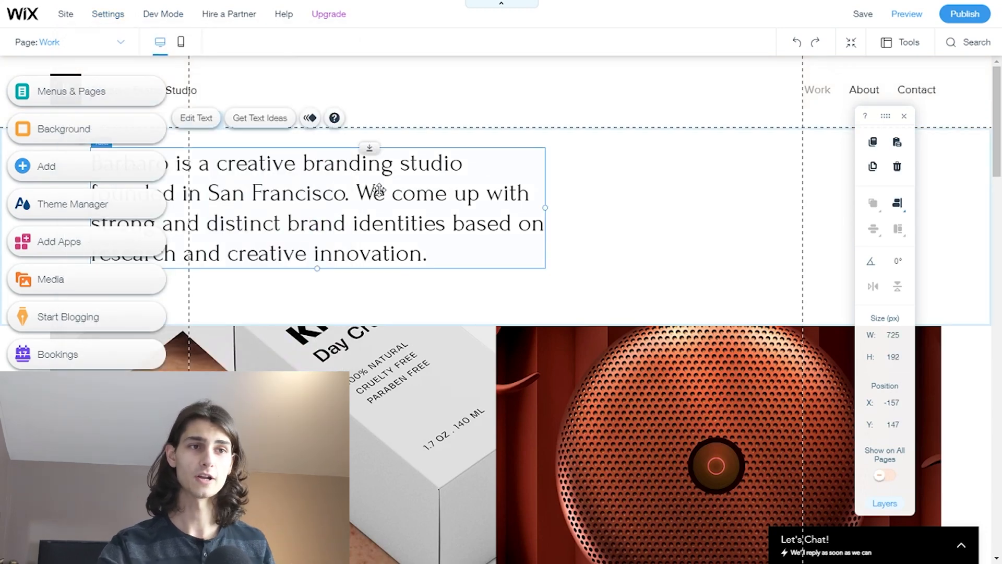
left_click_drag(261, 195, 412, 218)
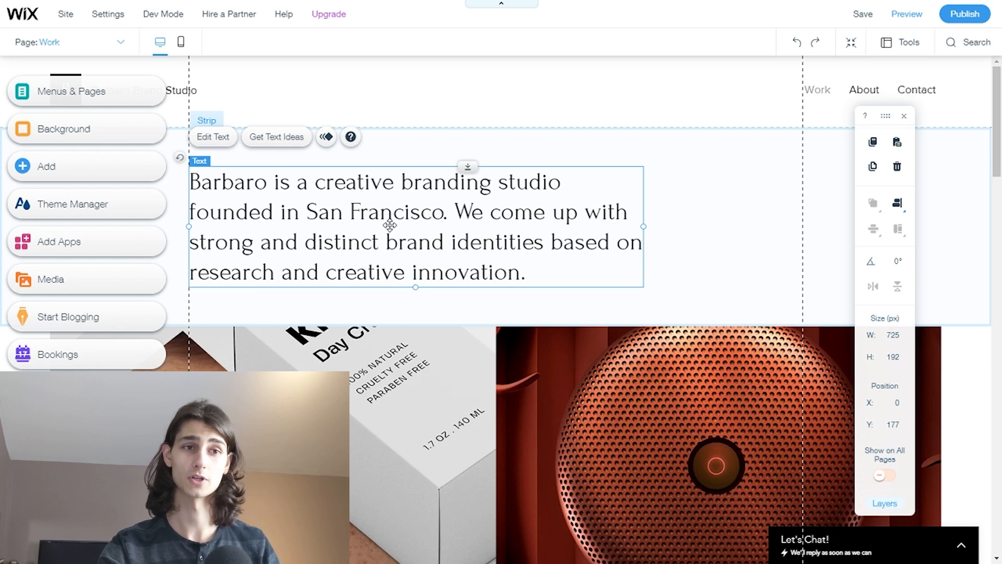
Step: Move the header's studio name inward to about X 90, Y 46 and change its text to "Patrick's Agency"
left_click(184, 93)
left_click_drag(228, 91, 386, 92)
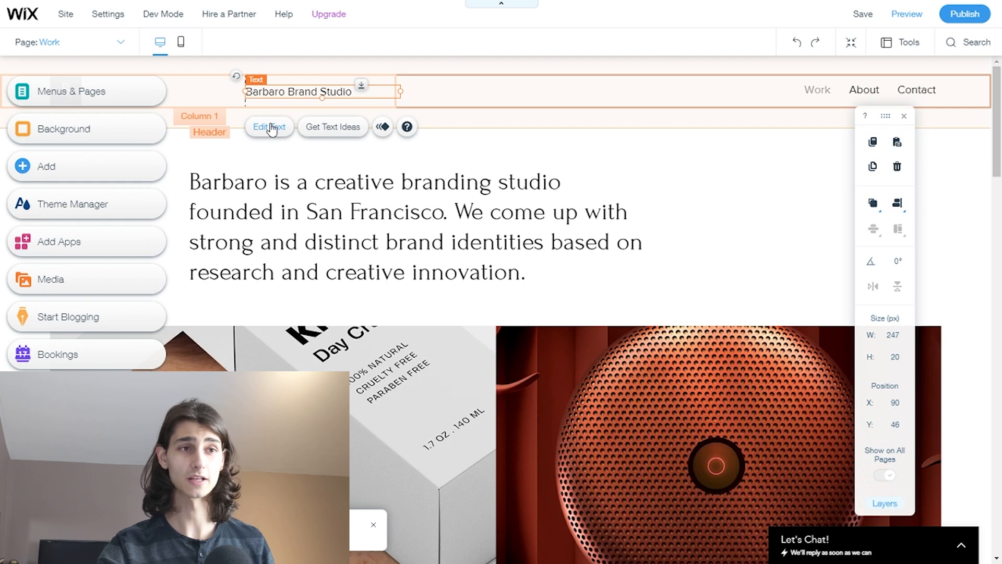
left_click(278, 91)
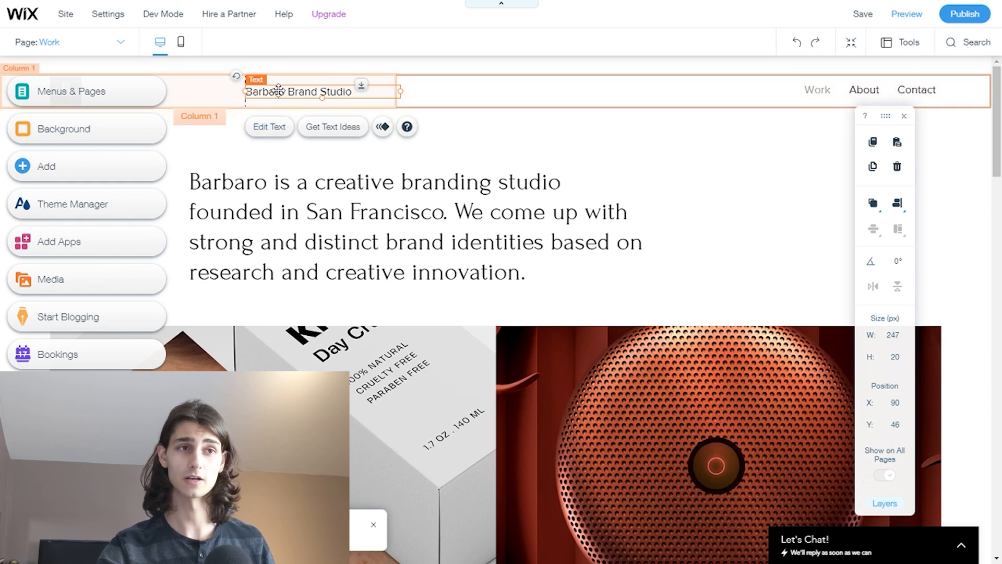
double_click(278, 90)
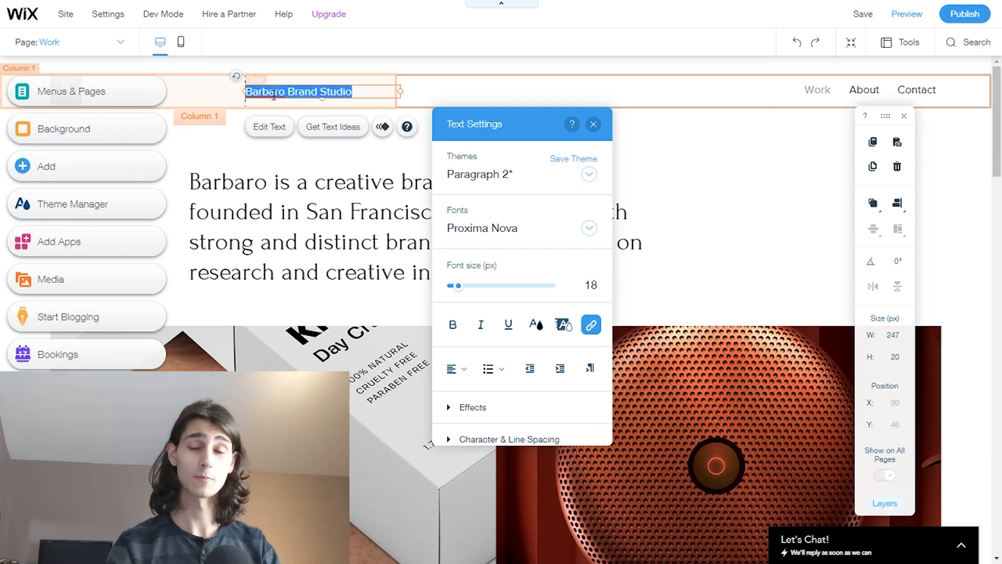
type("Patrick's Agency")
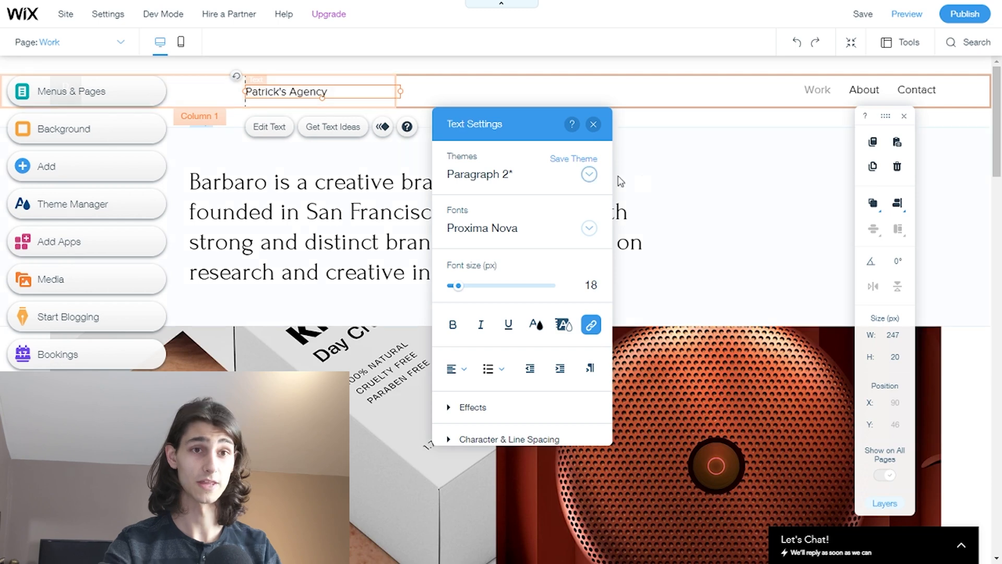
left_click(690, 168)
Step: Replace the introductory description with "Patrick's Agency creates project based work for project based clients."
left_click(331, 187)
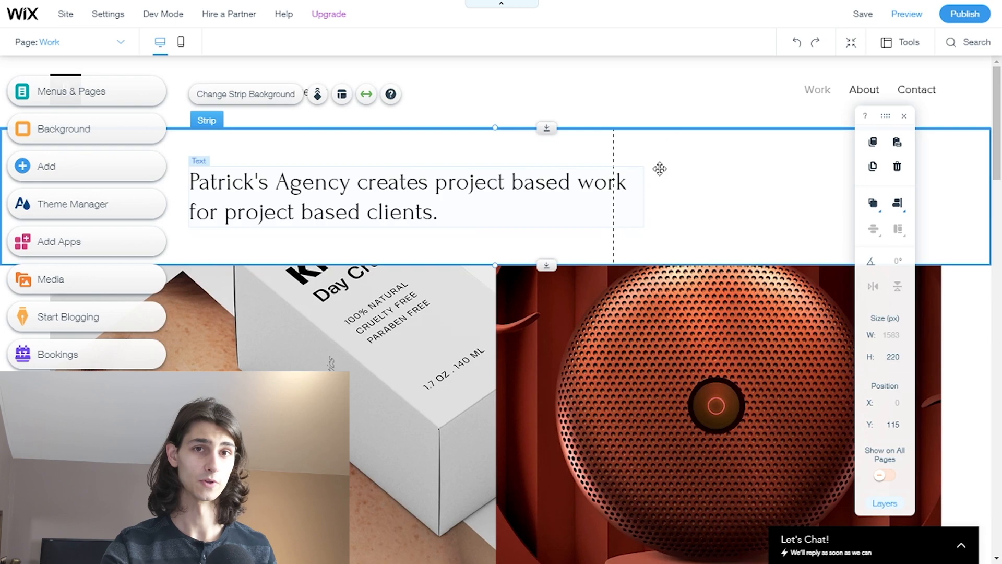
scroll(637, 241, "down", 5)
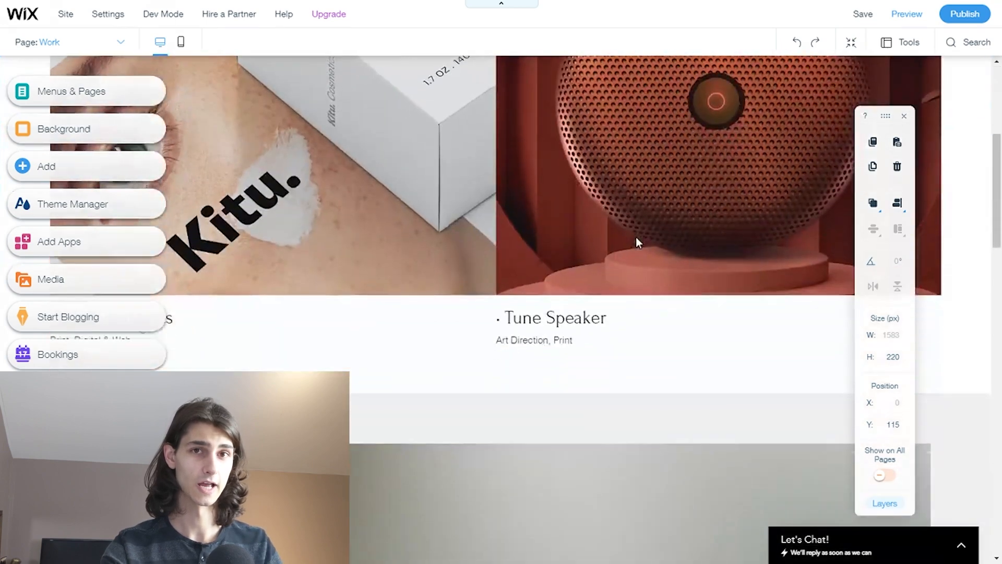
scroll(636, 237, "up", 5)
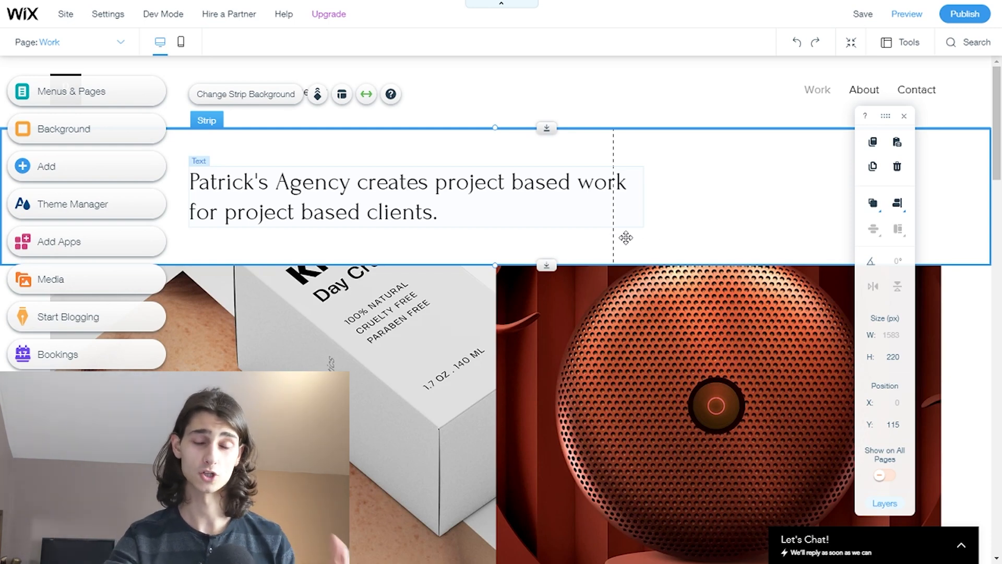
scroll(636, 311, "down", 10)
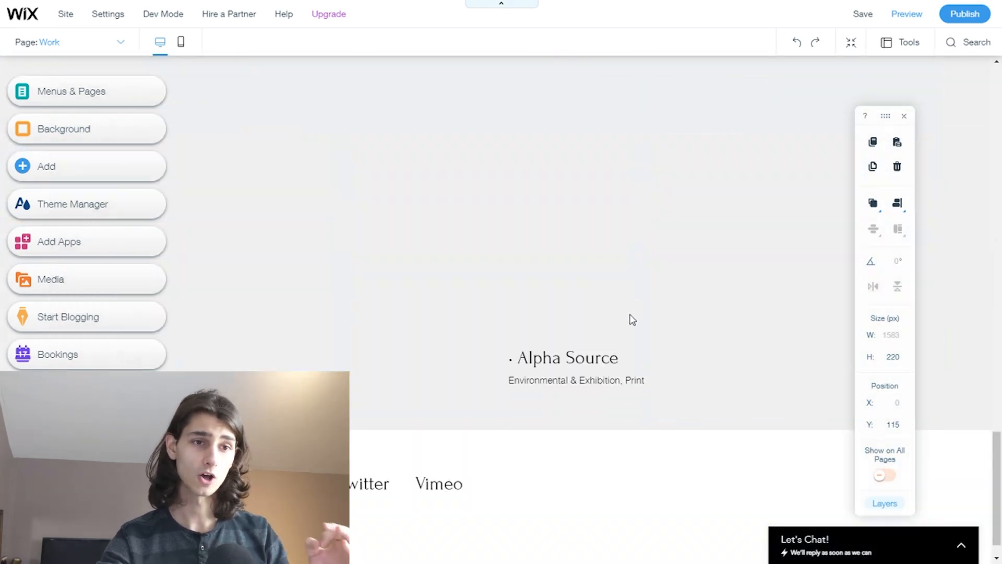
scroll(633, 319, "down", 1)
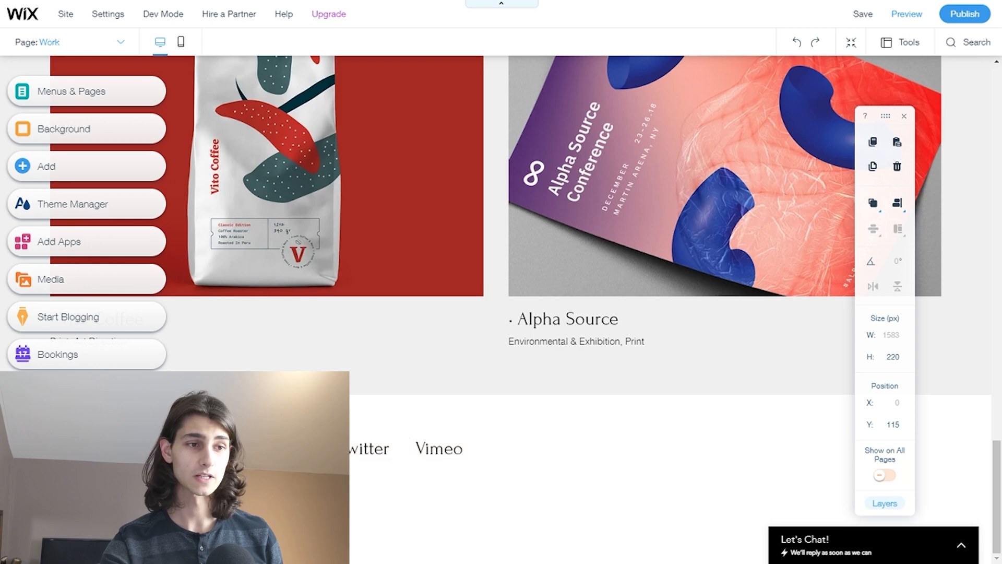
left_click(95, 449)
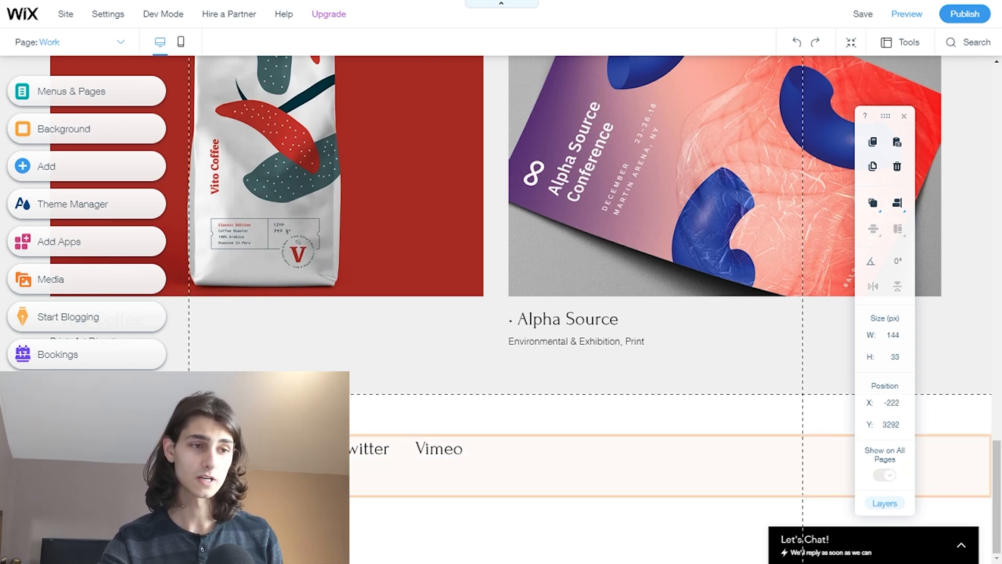
double_click(95, 448)
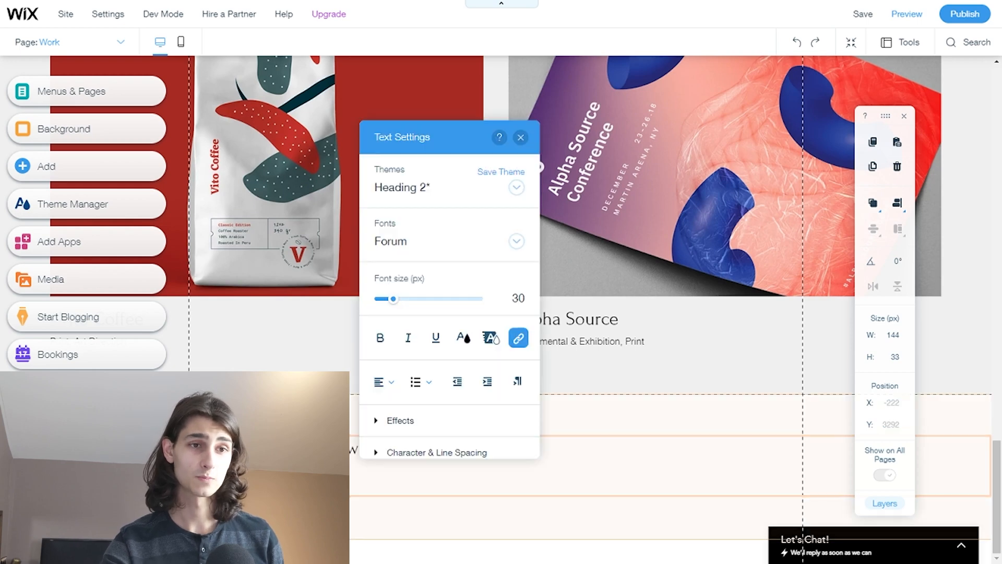
left_click(522, 341)
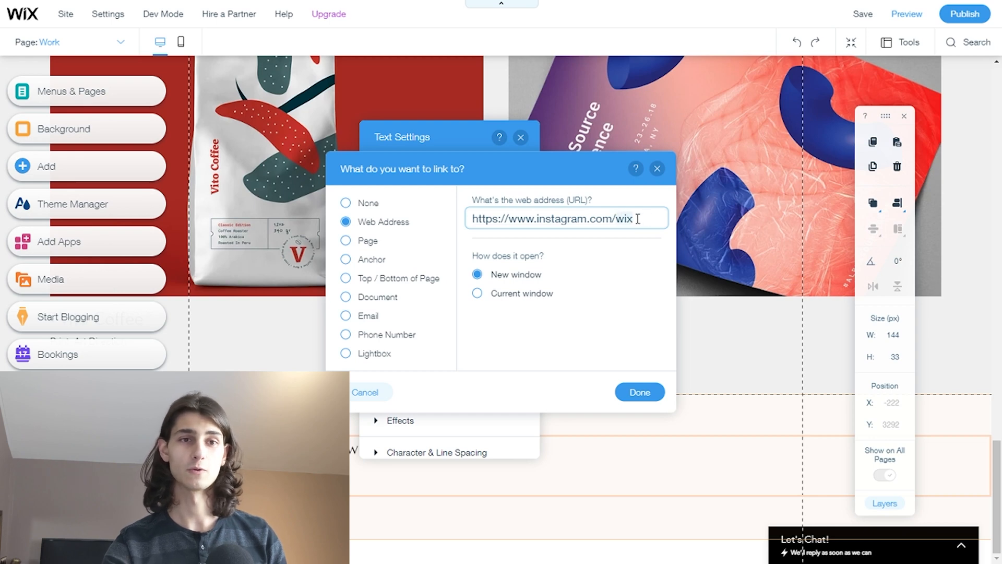
type("agency")
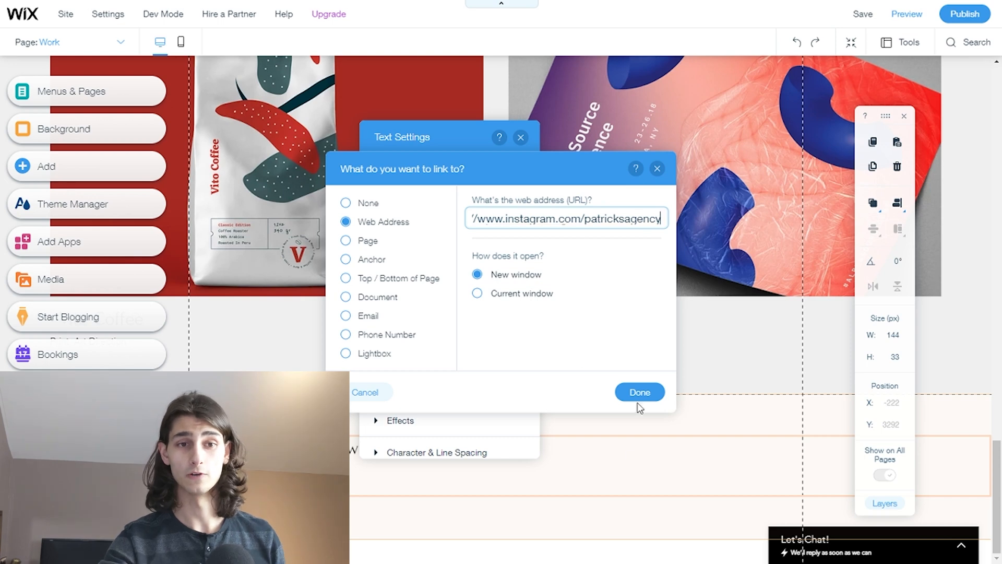
left_click(634, 390)
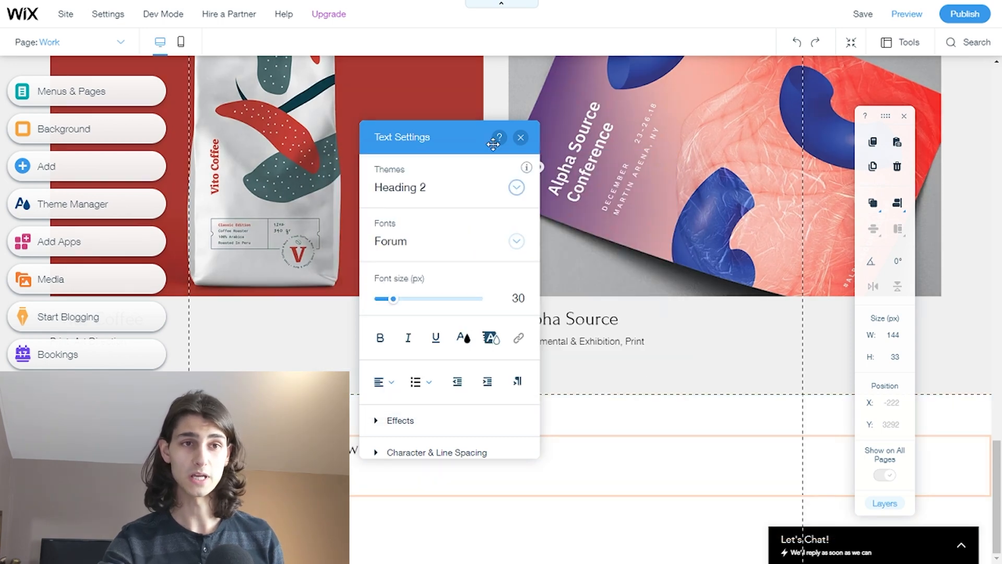
left_click(519, 137)
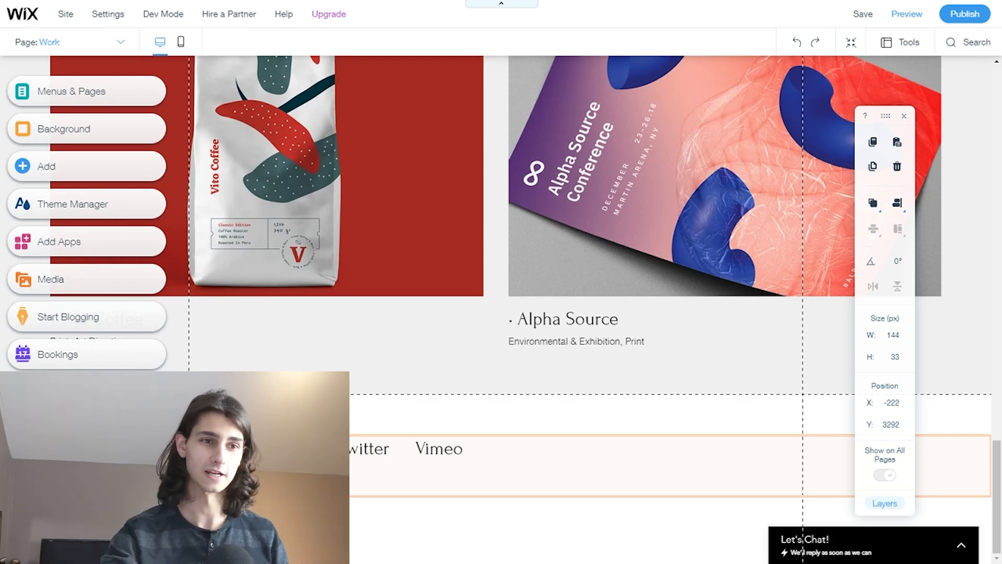
Step: Open the media organizer of the page's first gallery and move the Kitu Cosmetics image behind the Tune Speaker image
scroll(381, 417, "up", 15)
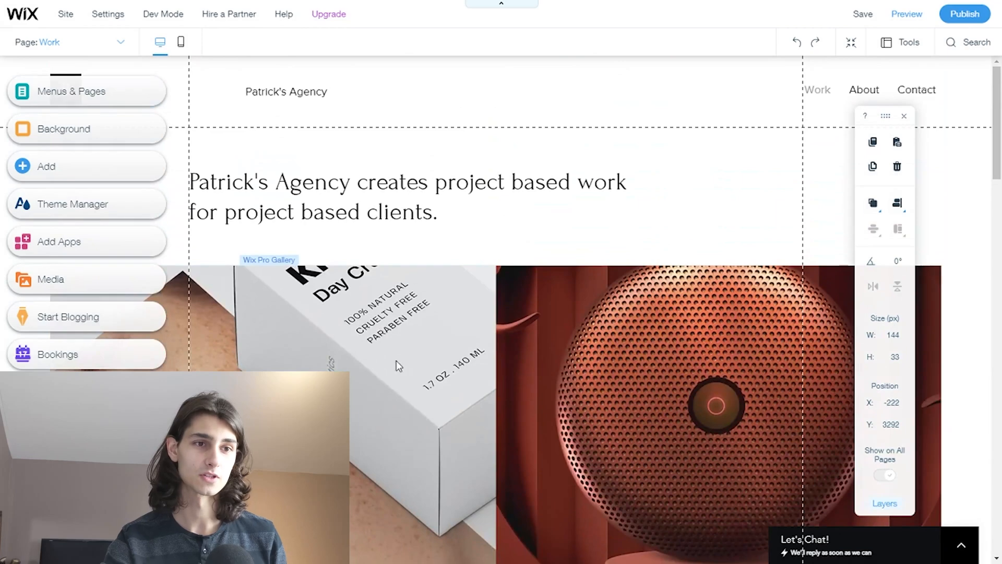
left_click(397, 357)
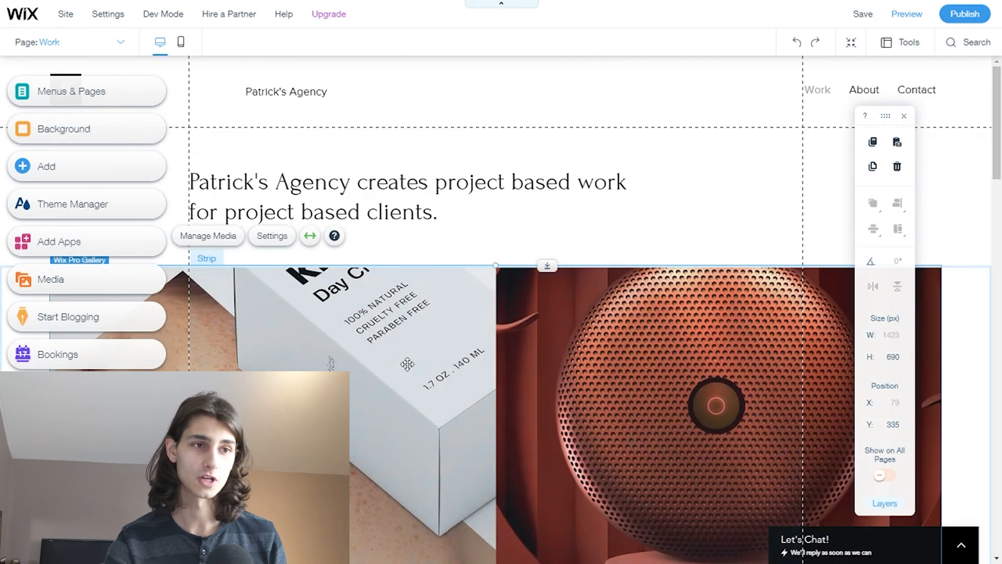
scroll(399, 352, "down", 2)
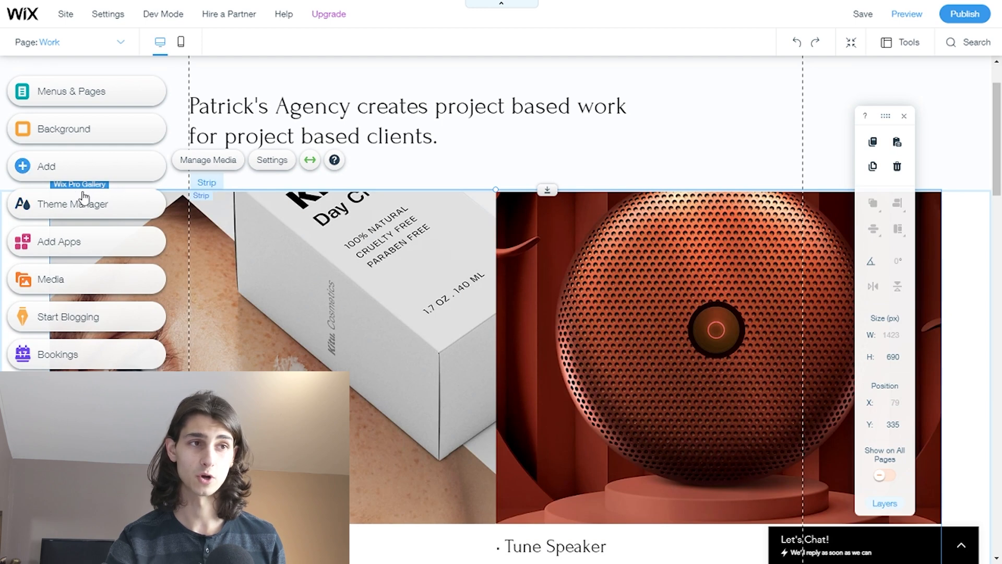
scroll(301, 256, "up", 2)
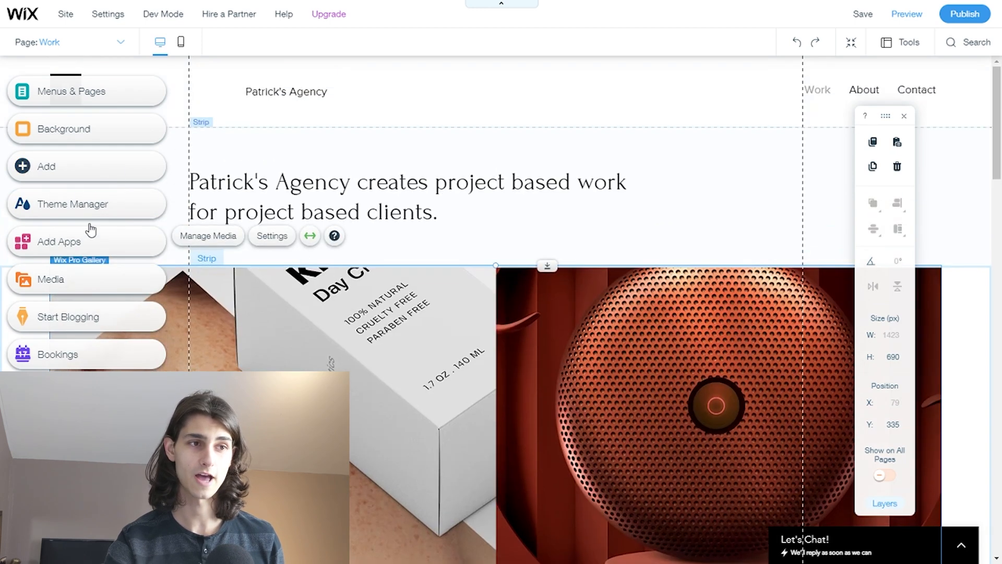
left_click(230, 237)
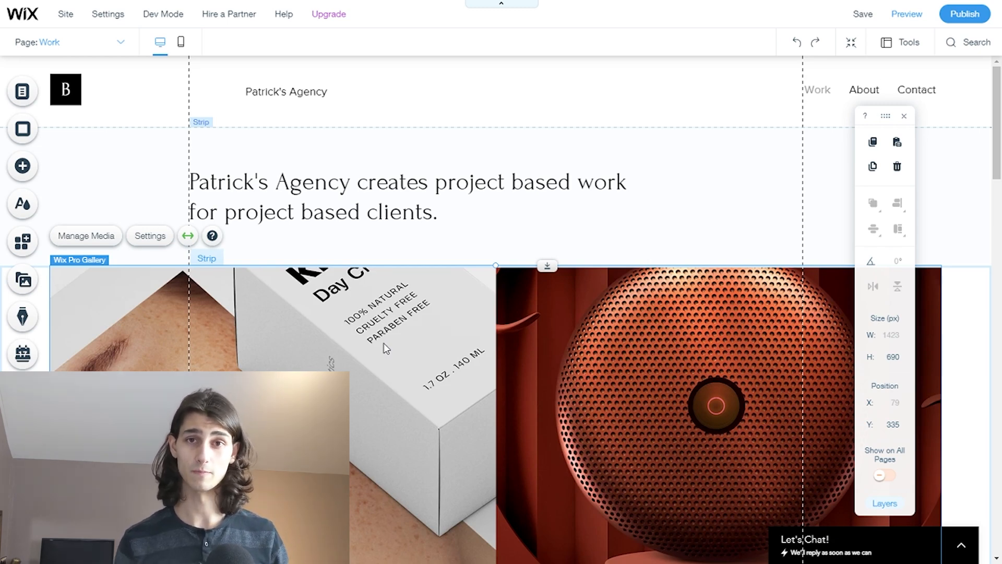
double_click(383, 344)
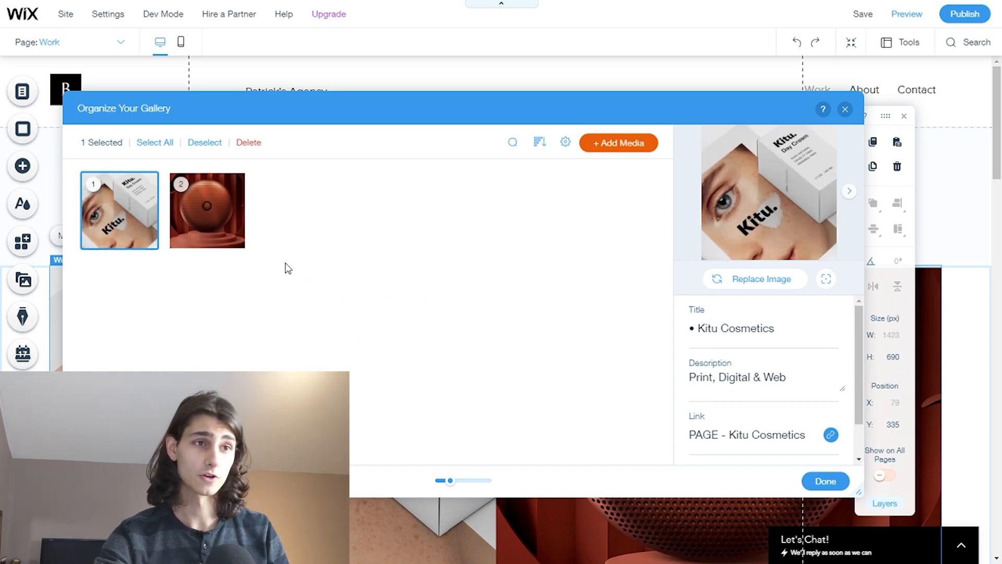
mouse_move(125, 203)
left_click_drag(124, 212, 339, 256)
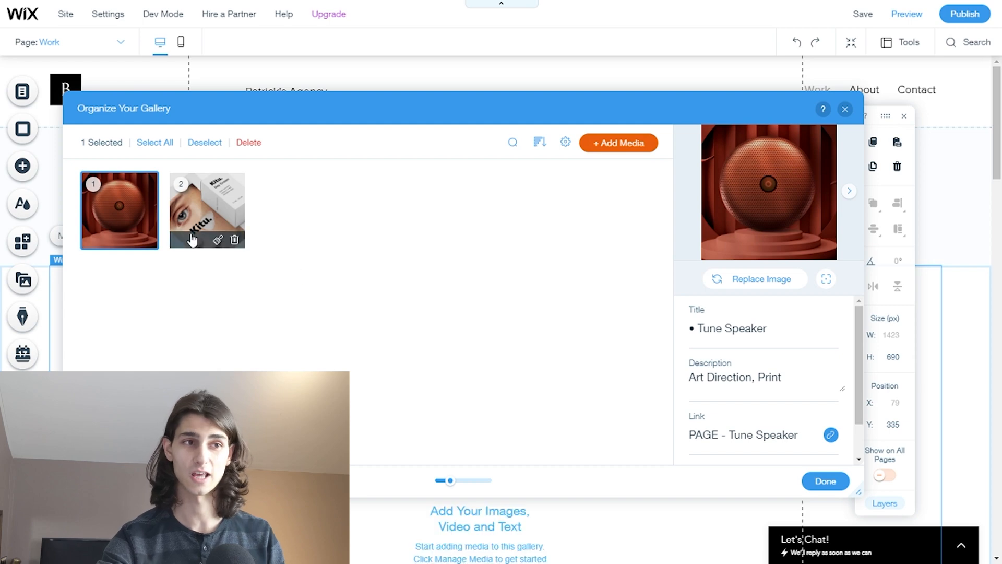
left_click(202, 217)
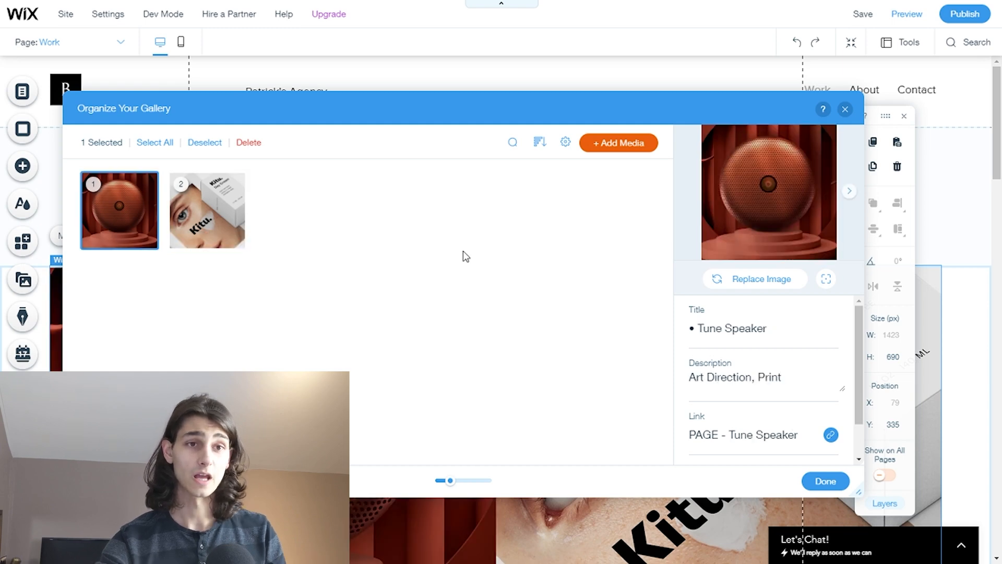
Step: Add a "Hello And Welcome" text item with a black text highlight to the gallery and place it between the two images
left_click(610, 151)
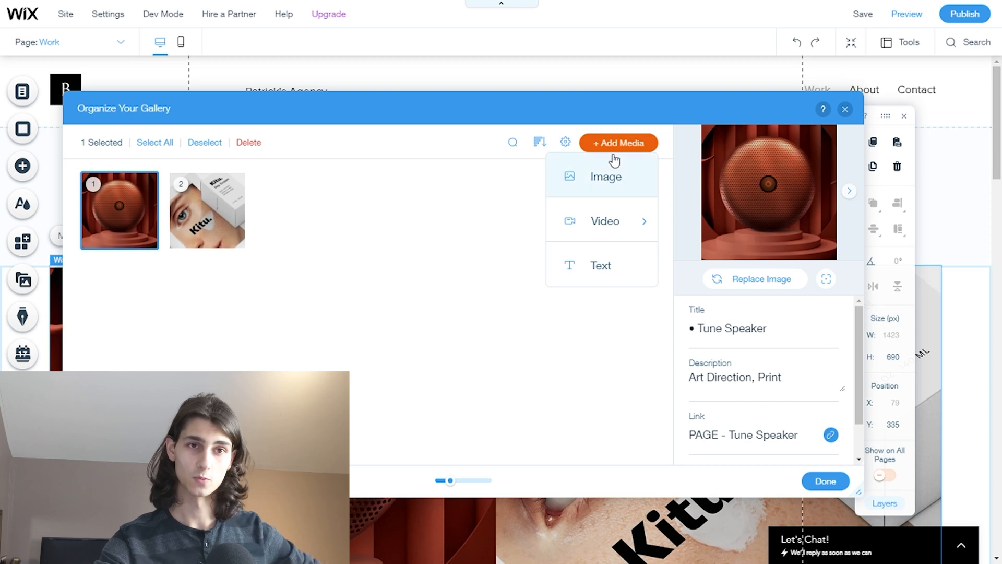
mouse_move(622, 222)
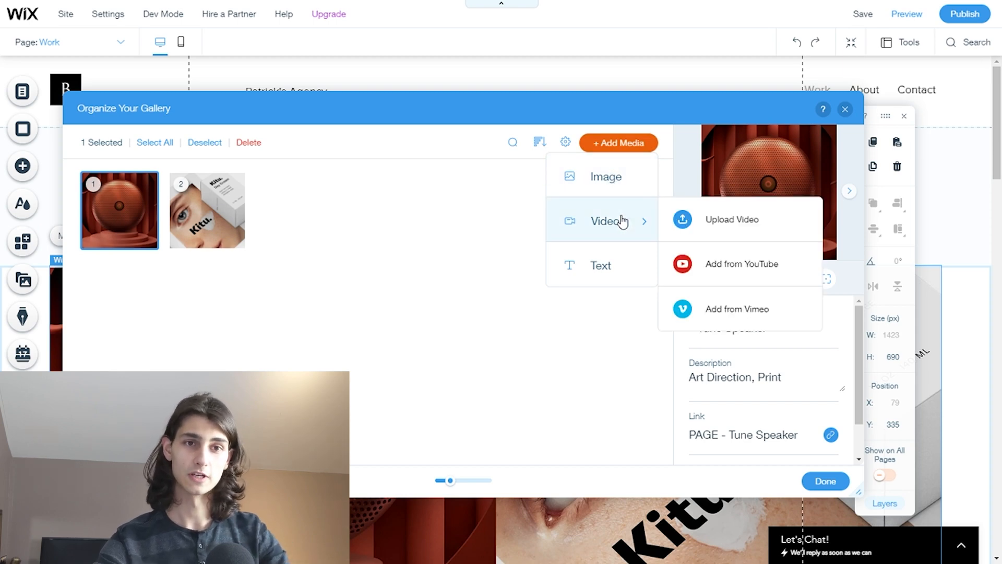
left_click(619, 267)
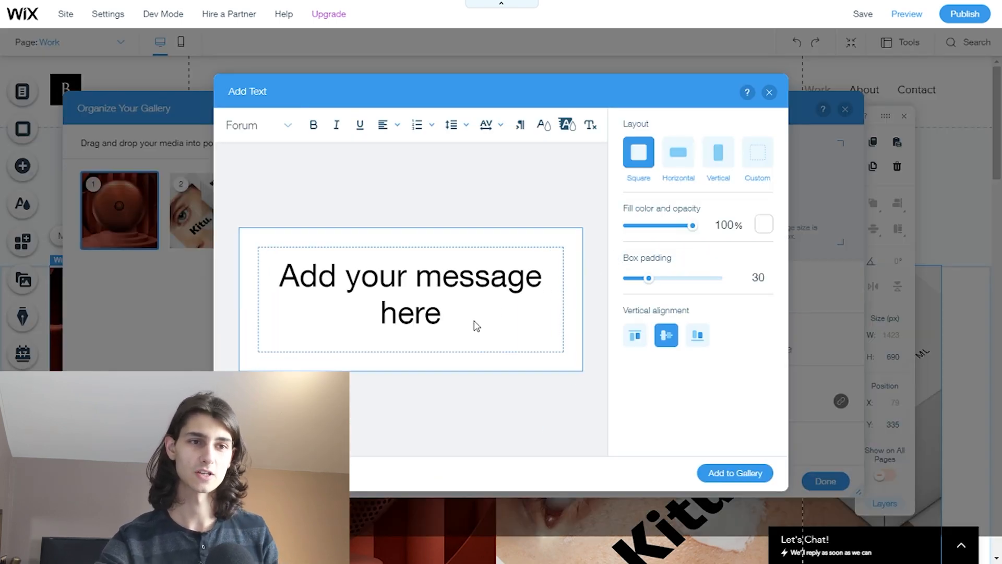
left_click(432, 294)
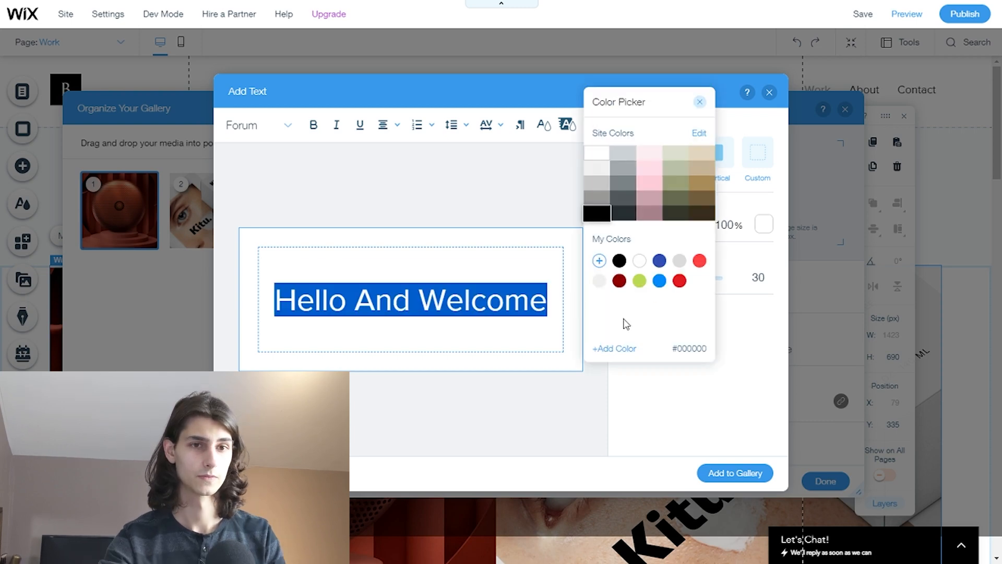
left_click(595, 417)
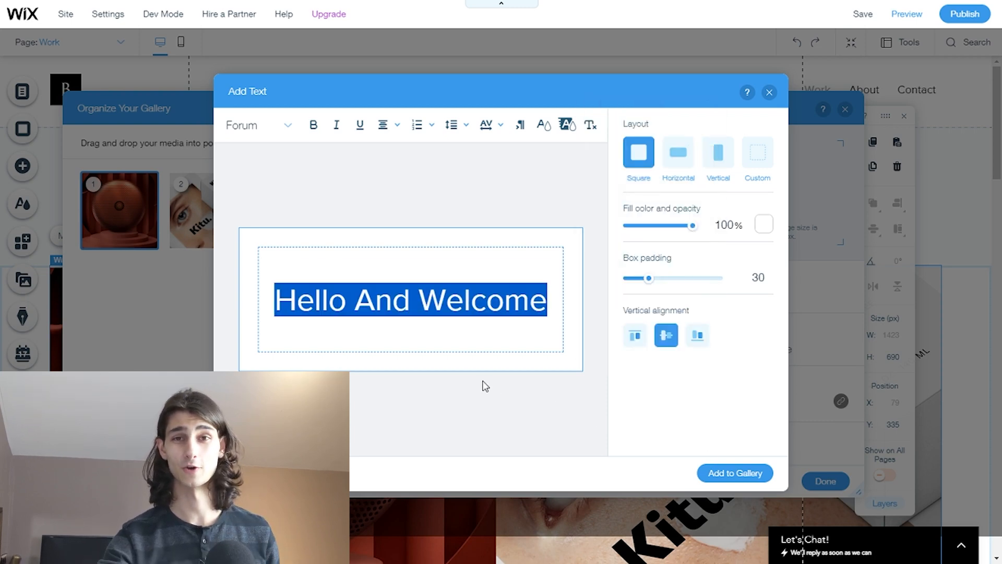
left_click(462, 301)
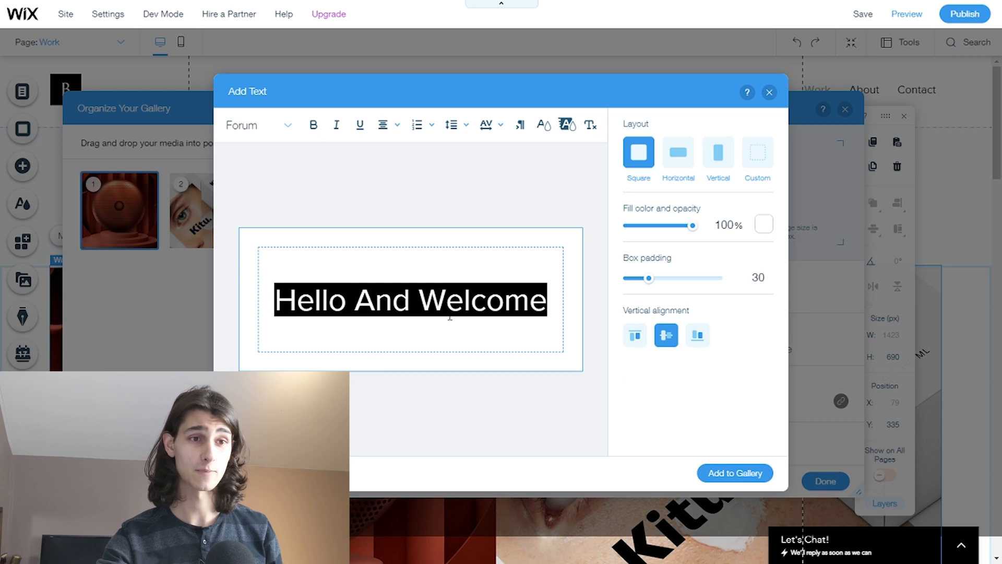
left_click(742, 474)
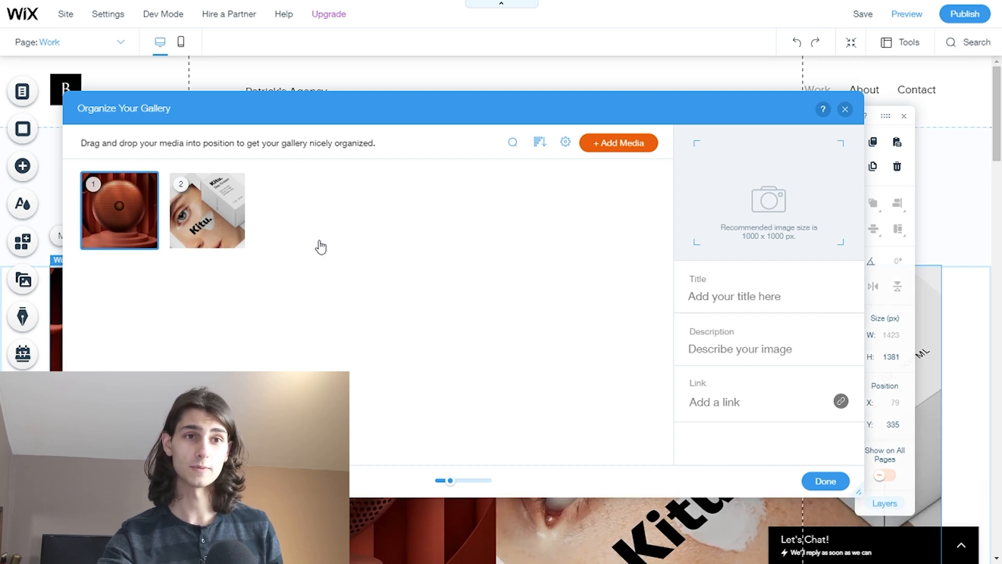
left_click_drag(287, 252, 186, 210)
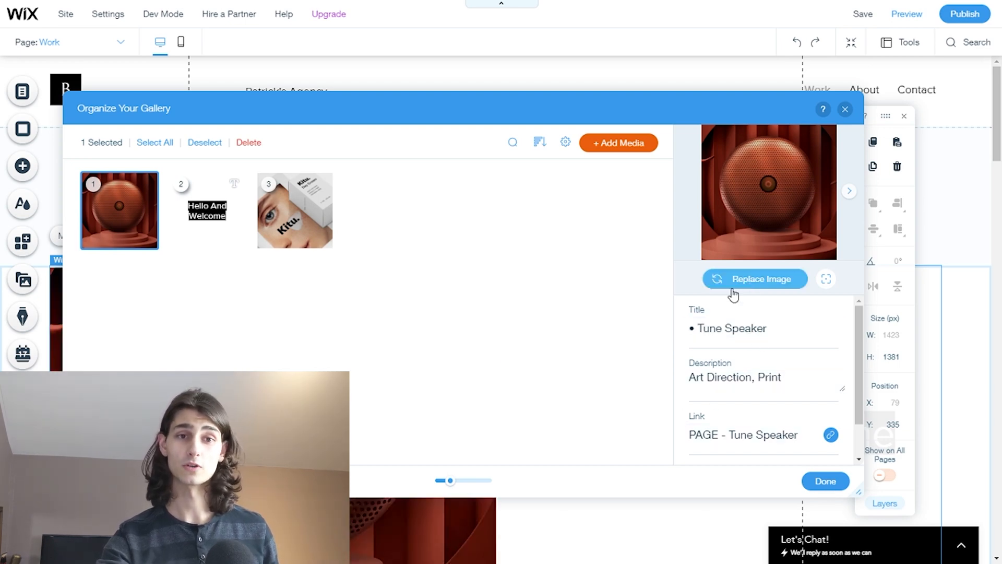
Step: Look through the link types available for the gallery's "Hello And Welcome" text item, including web address, page, anchor, document and phone number
mouse_move(220, 226)
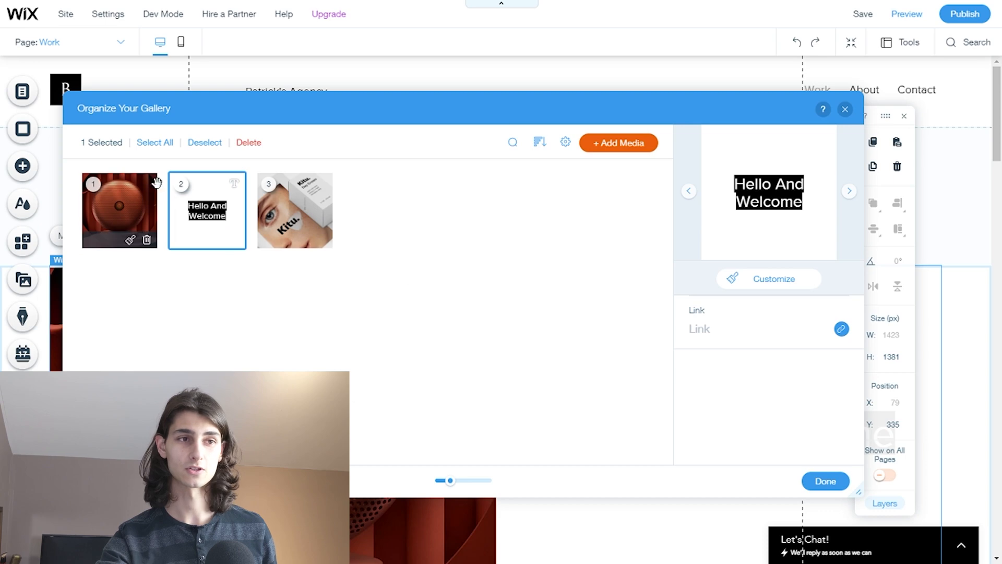
left_click(746, 338)
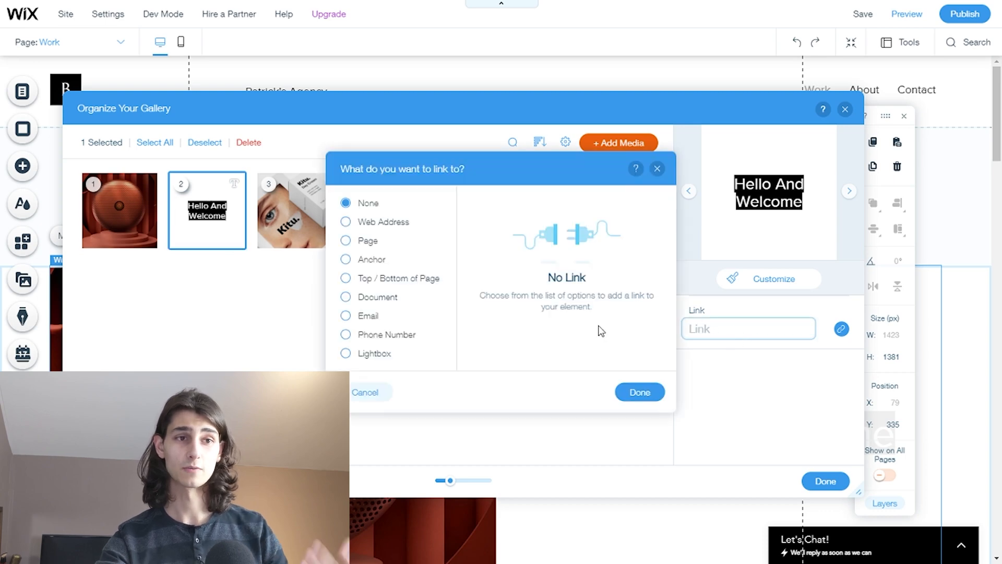
left_click(346, 222)
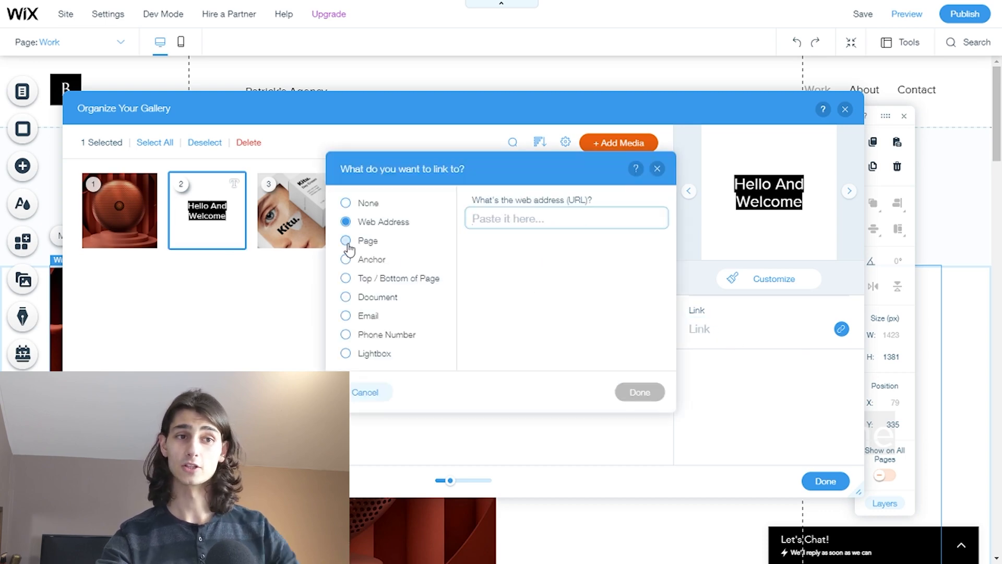
left_click(346, 242)
left_click(345, 261)
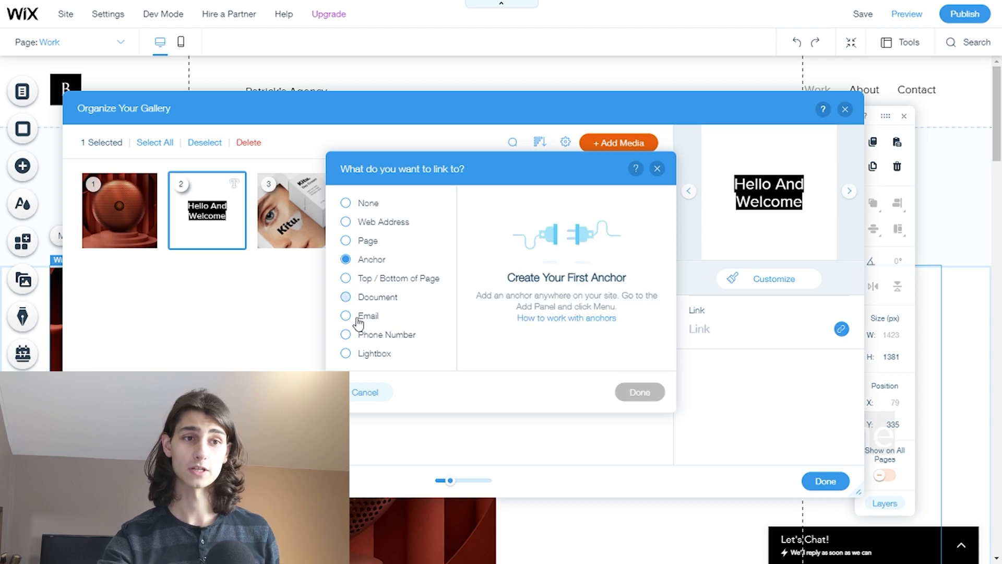
left_click(346, 296)
left_click(346, 334)
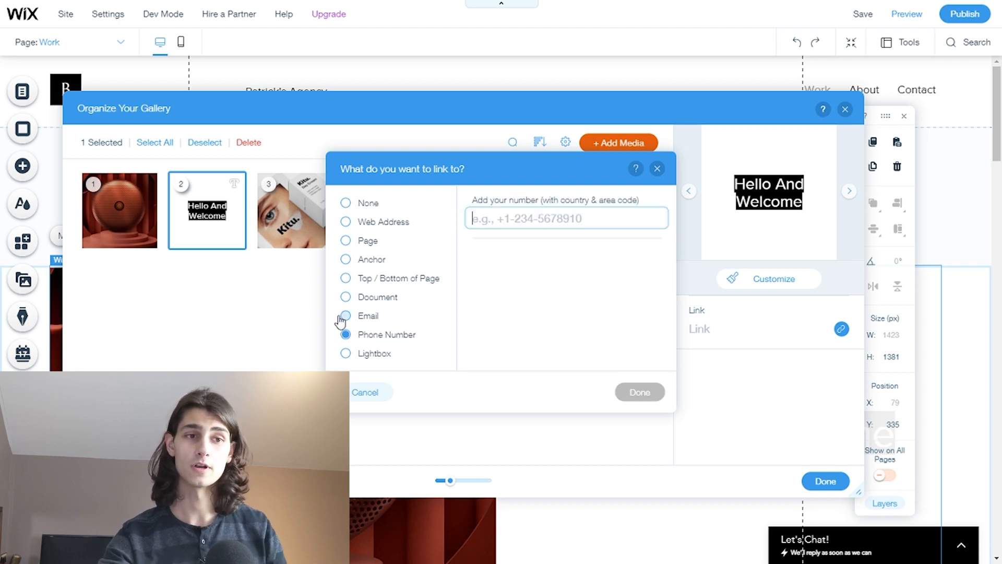
left_click(366, 392)
Step: Link the "Hello And Welcome" gallery item to the Contact page and finish organizing the gallery
left_click(702, 329)
left_click(559, 288)
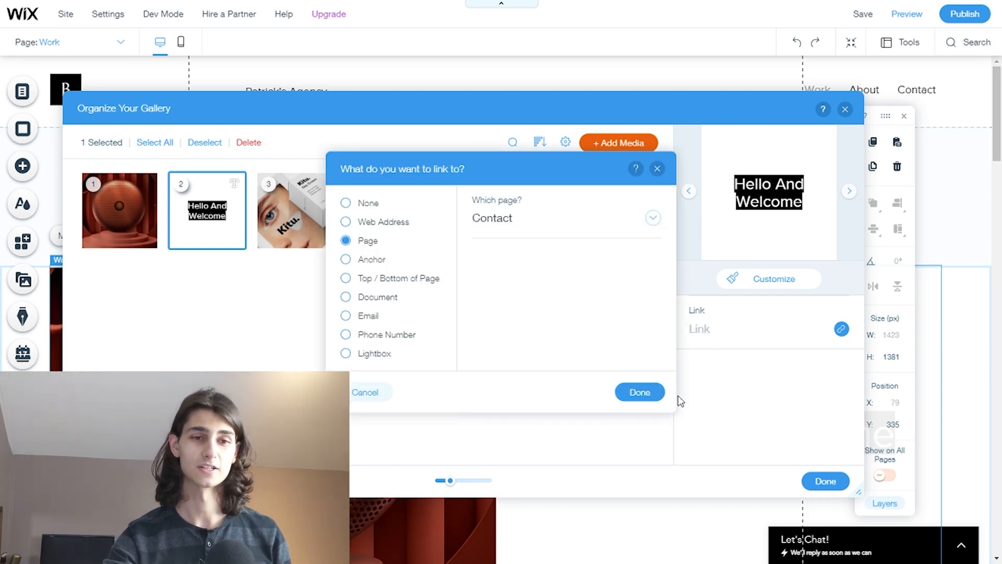
left_click(637, 396)
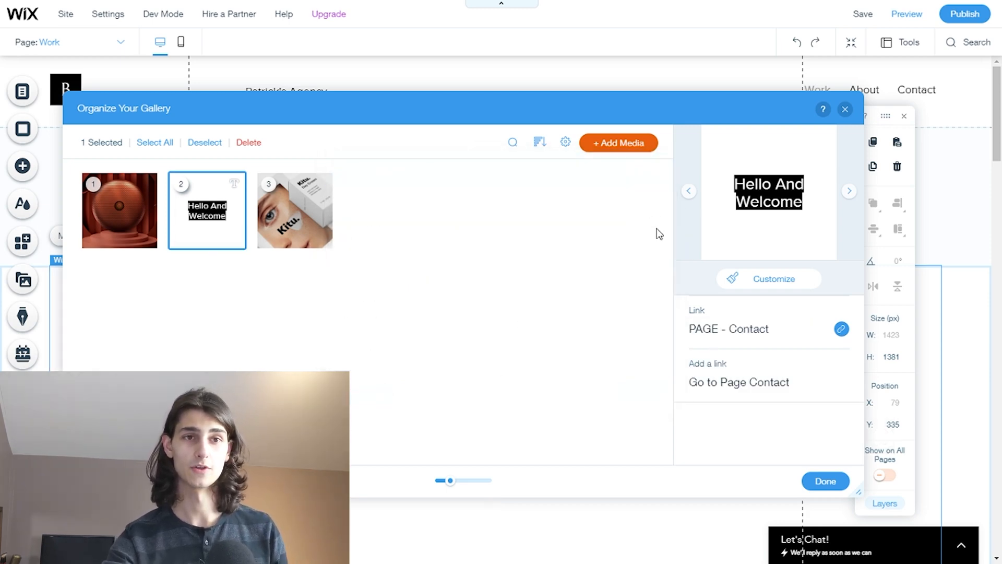
left_click(825, 481)
scroll(702, 249, "down", 5)
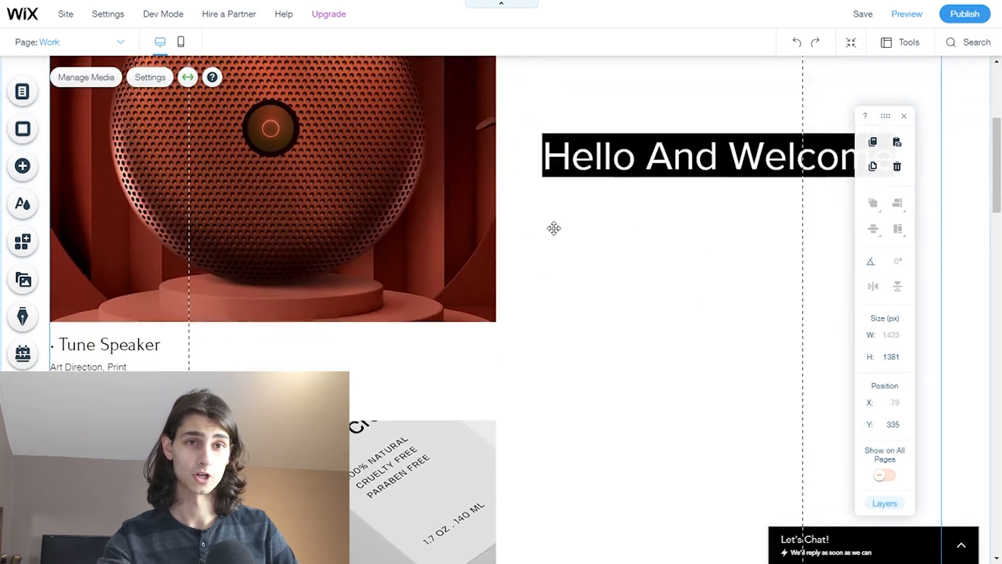
scroll(550, 228, "up", 5)
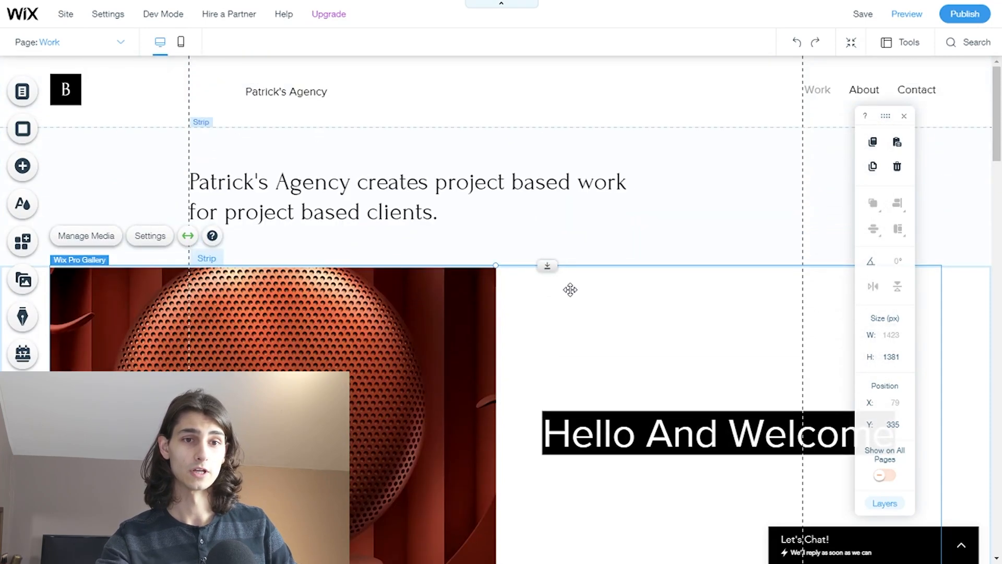
scroll(539, 333, "down", 3)
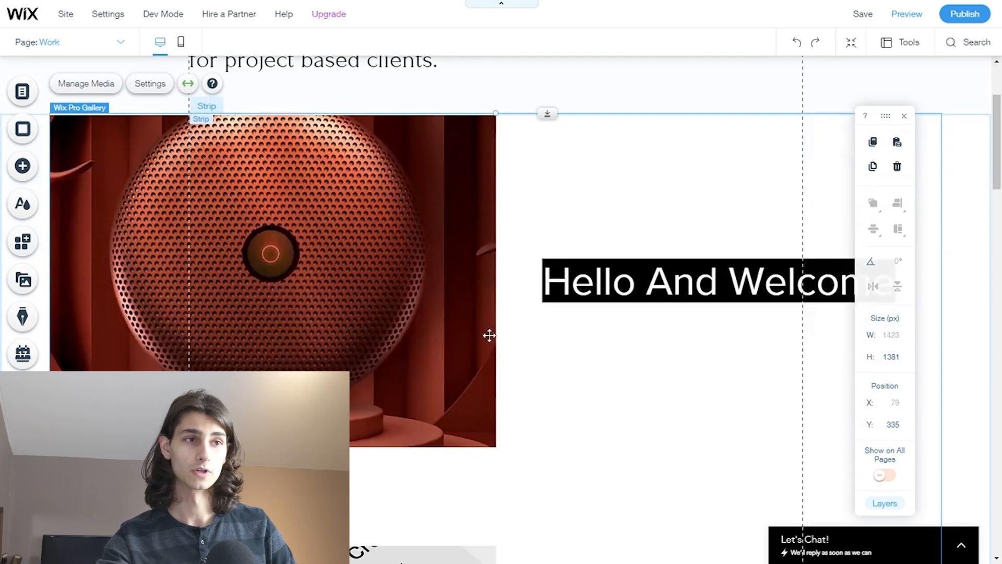
Step: Switch to the About page and change its heading to "Hello, this is our about page all about our mission and our staff"
left_click(78, 46)
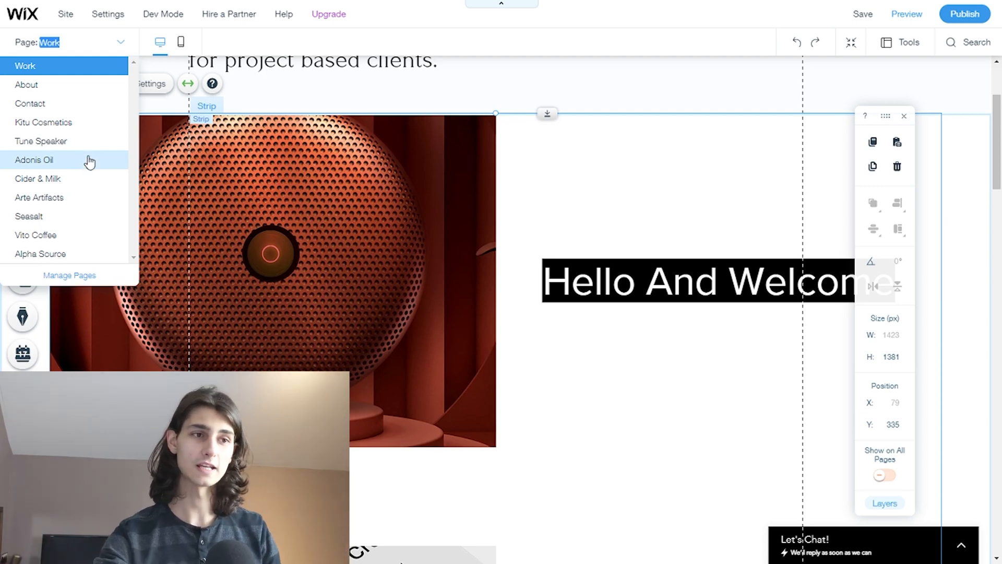
left_click(68, 92)
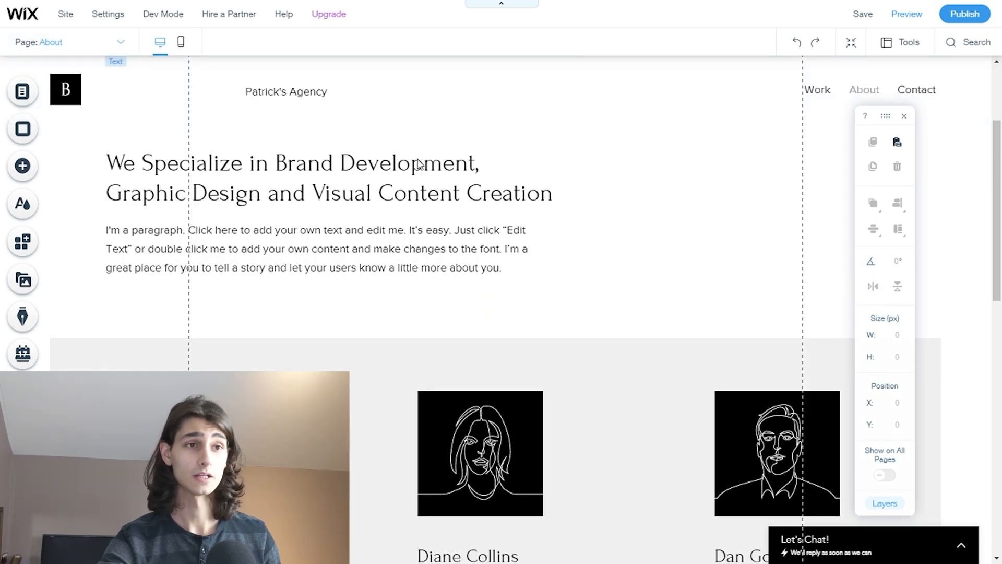
left_click(418, 164)
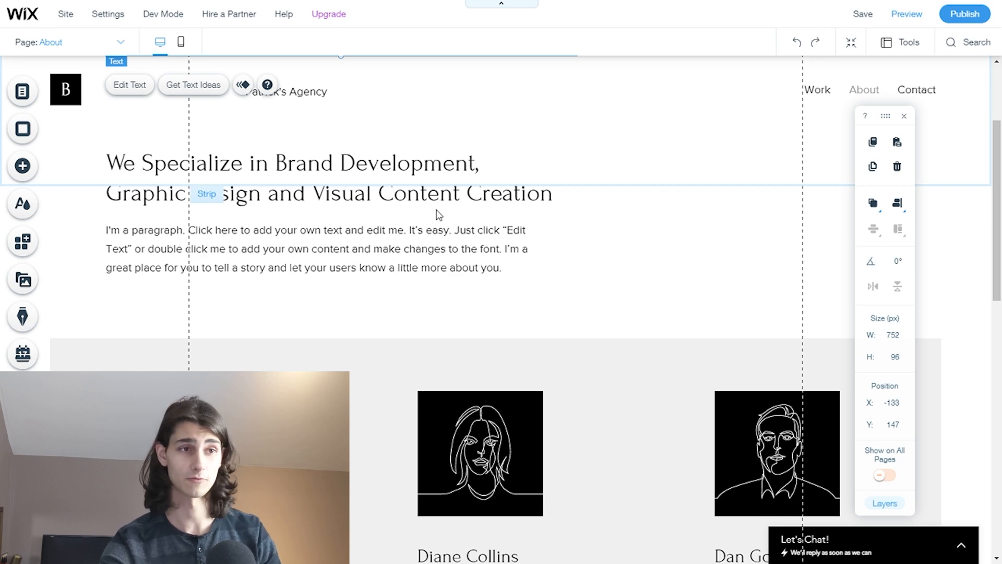
left_click(520, 249)
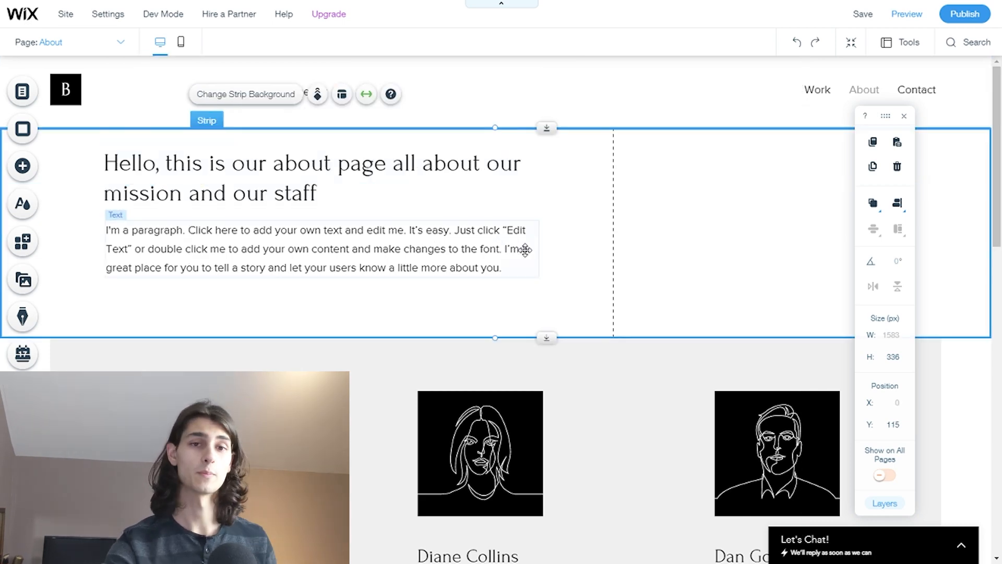
Step: Add the dark themed button beside the About page's introductory paragraph and enlarge it to about 302 by 87 px
scroll(521, 250, "down", 2)
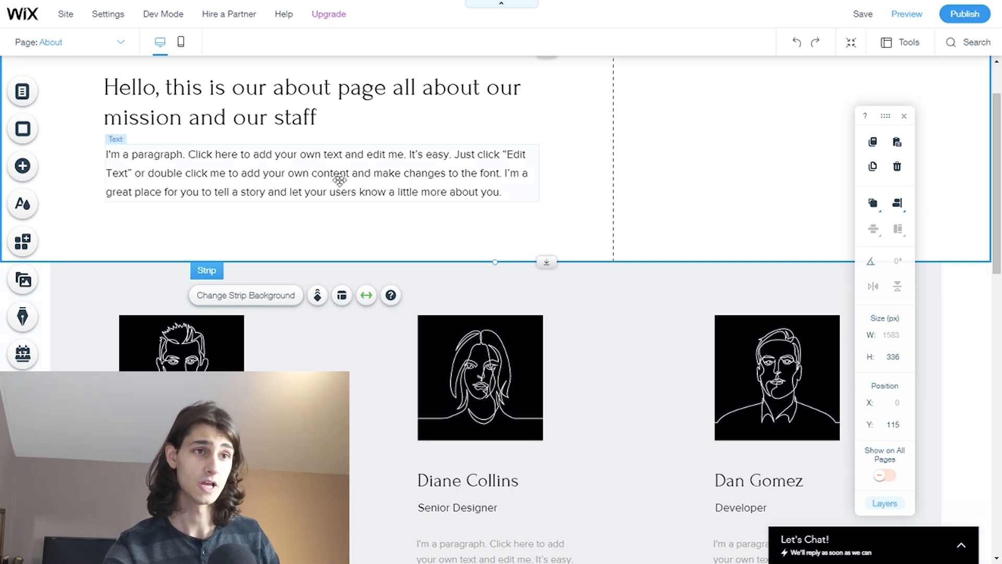
scroll(340, 196, "up", 2)
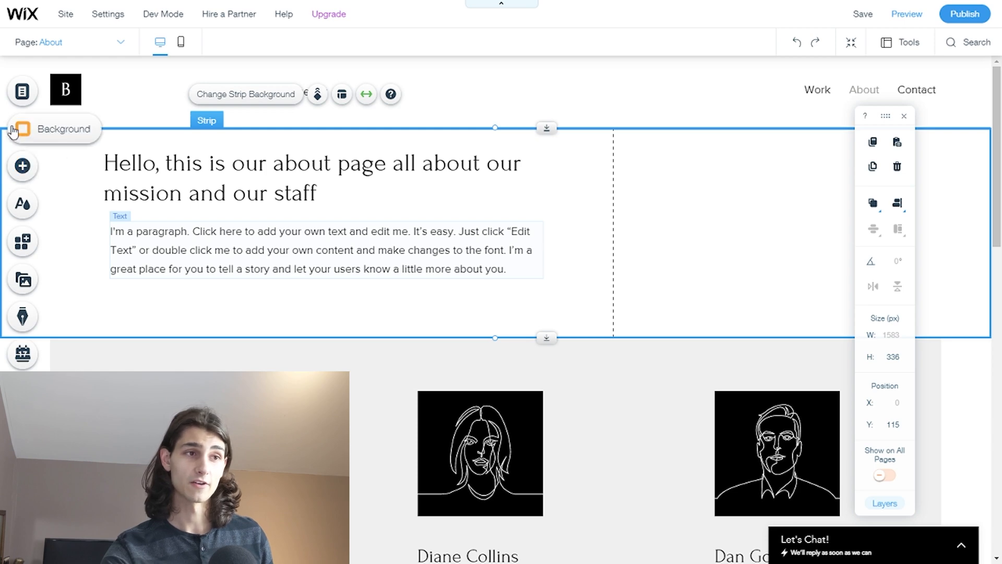
left_click(26, 175)
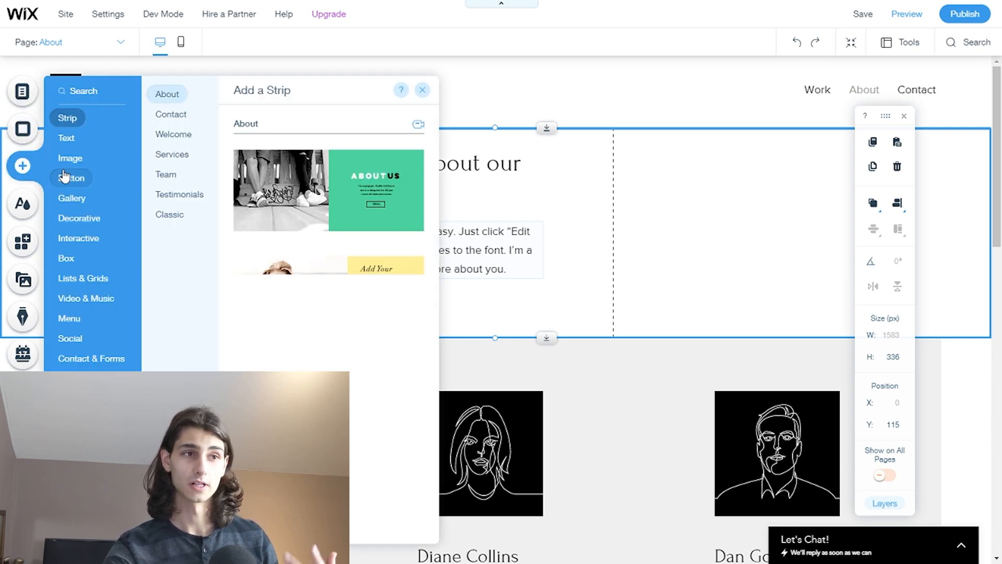
mouse_move(87, 157)
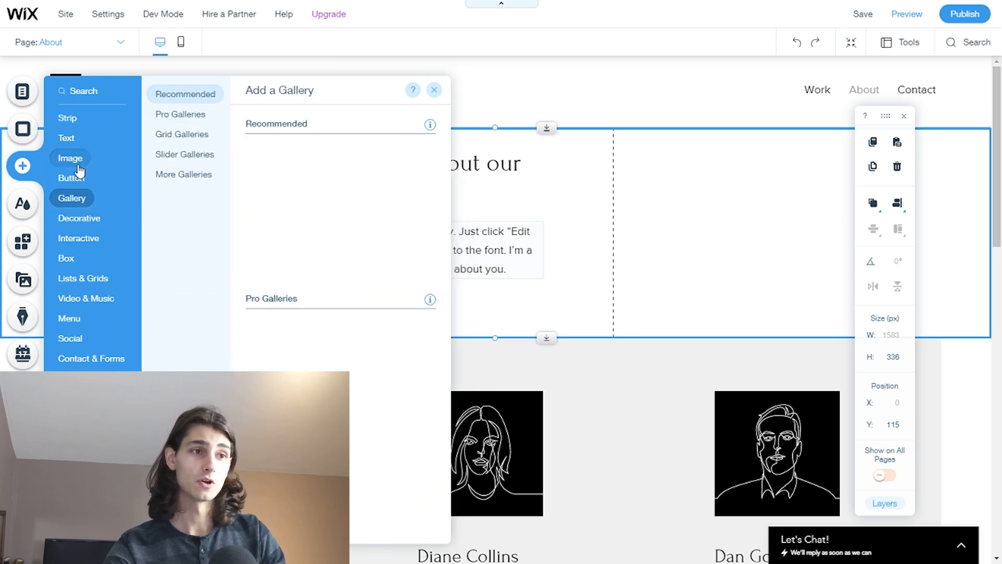
mouse_move(72, 180)
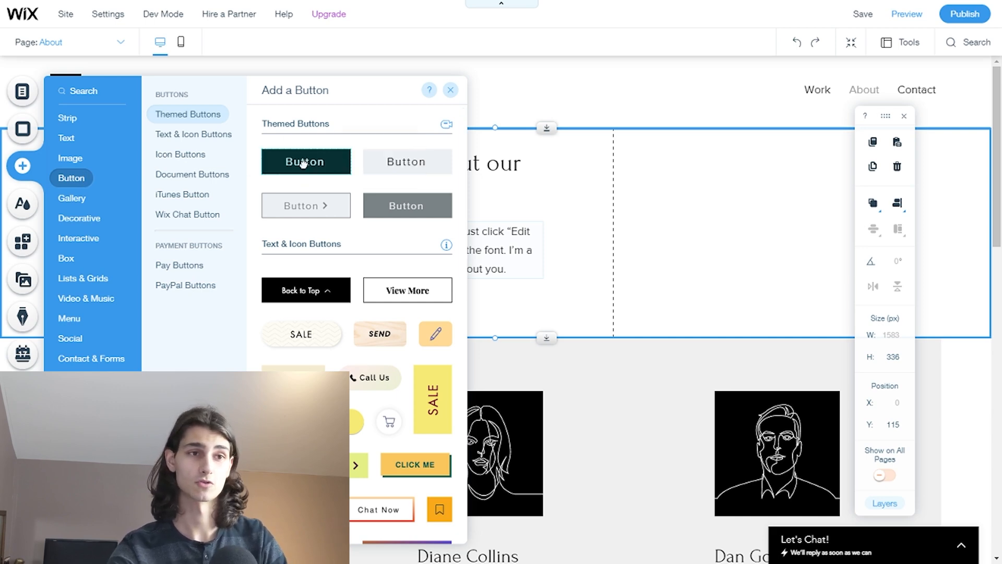
left_click_drag(302, 164, 649, 251)
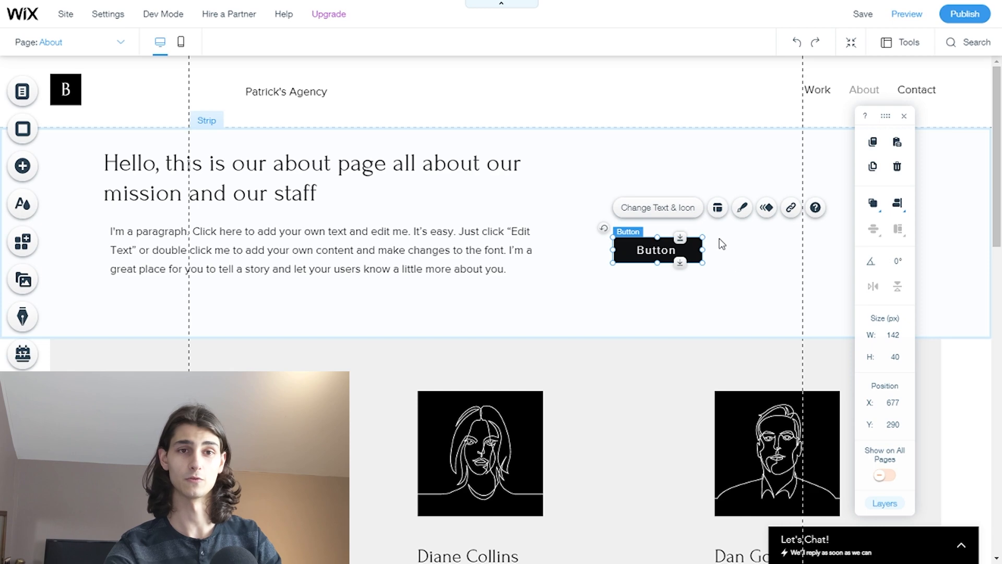
left_click_drag(704, 238, 759, 230)
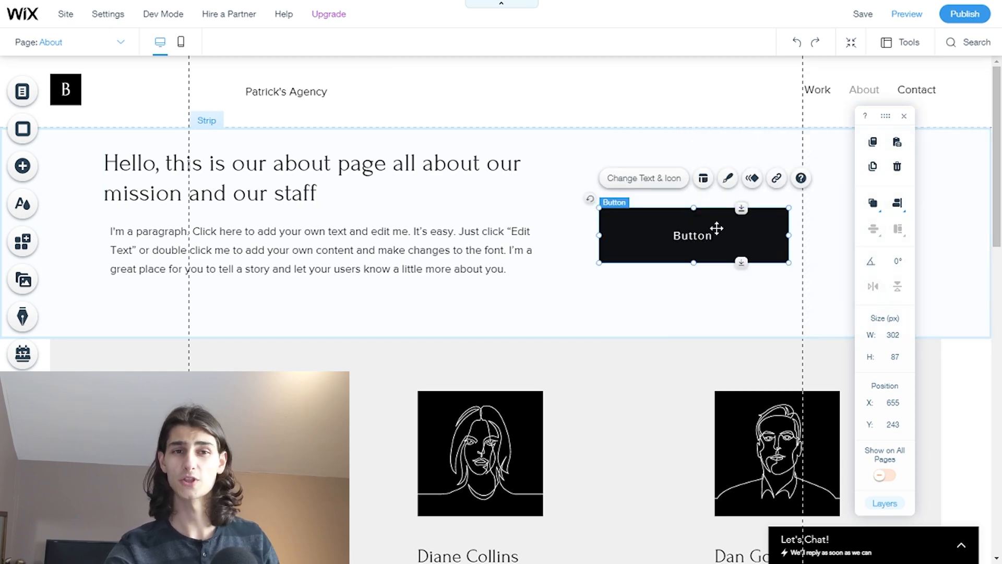
Step: Link the new button to the Contact page, opening in the current window
left_click(776, 179)
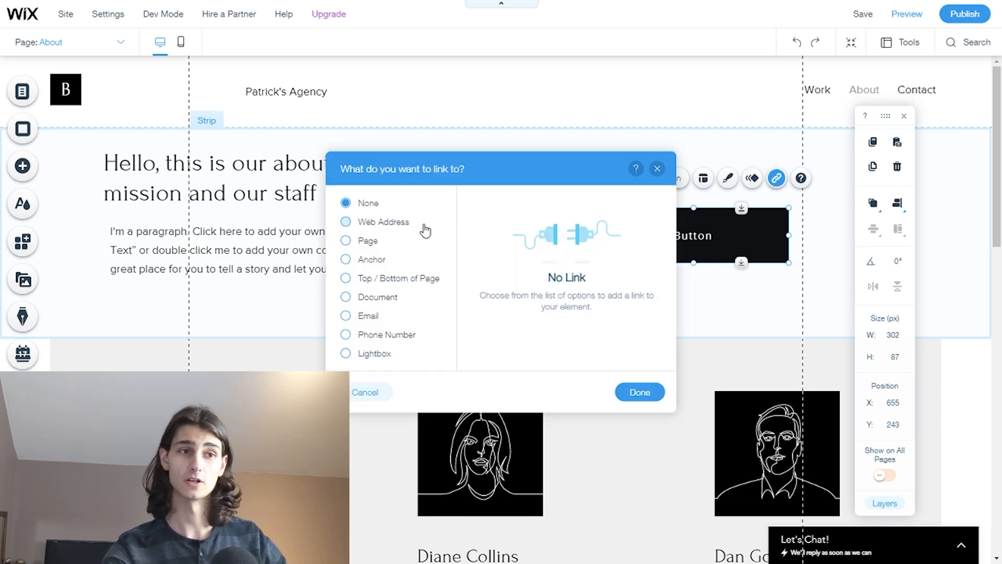
left_click(346, 221)
left_click(345, 239)
left_click(487, 220)
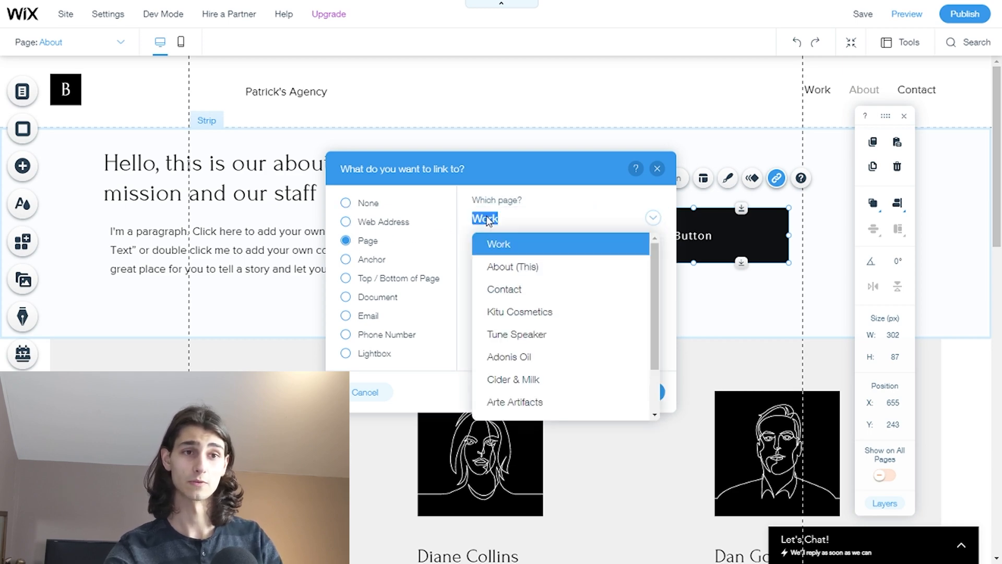
left_click(515, 290)
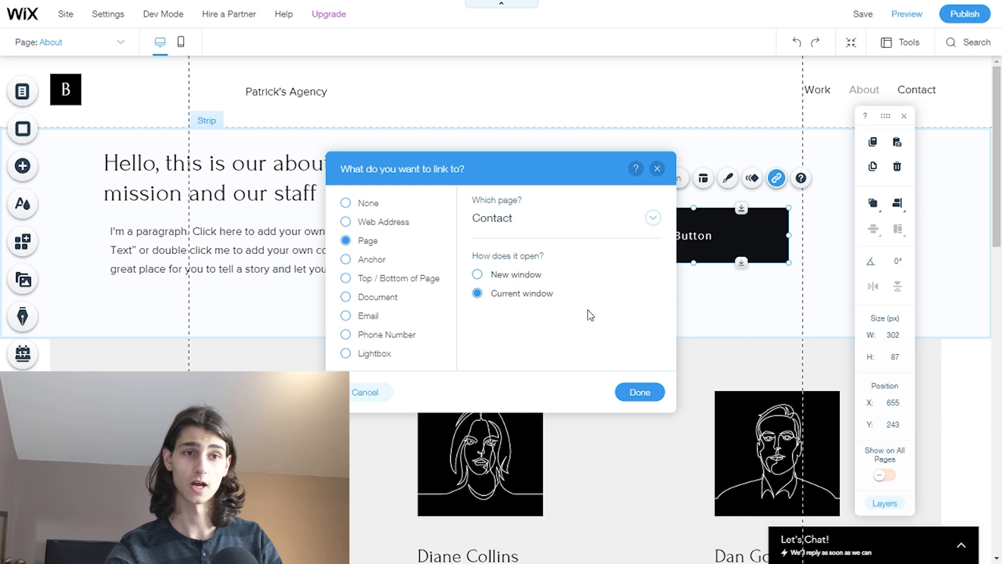
left_click(643, 393)
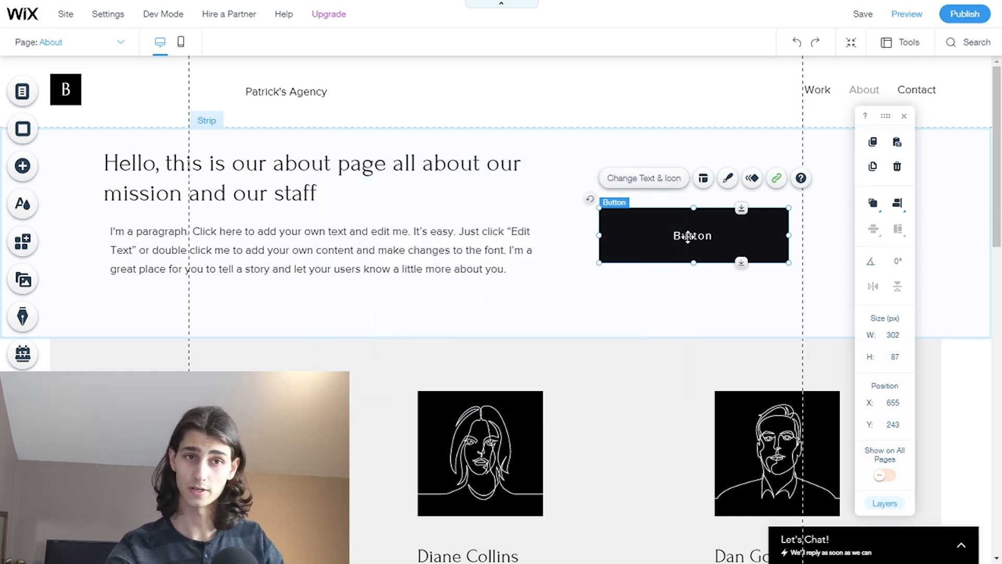
Step: Change the new button's text to "Contact Us" and deselect the button
left_click(643, 179)
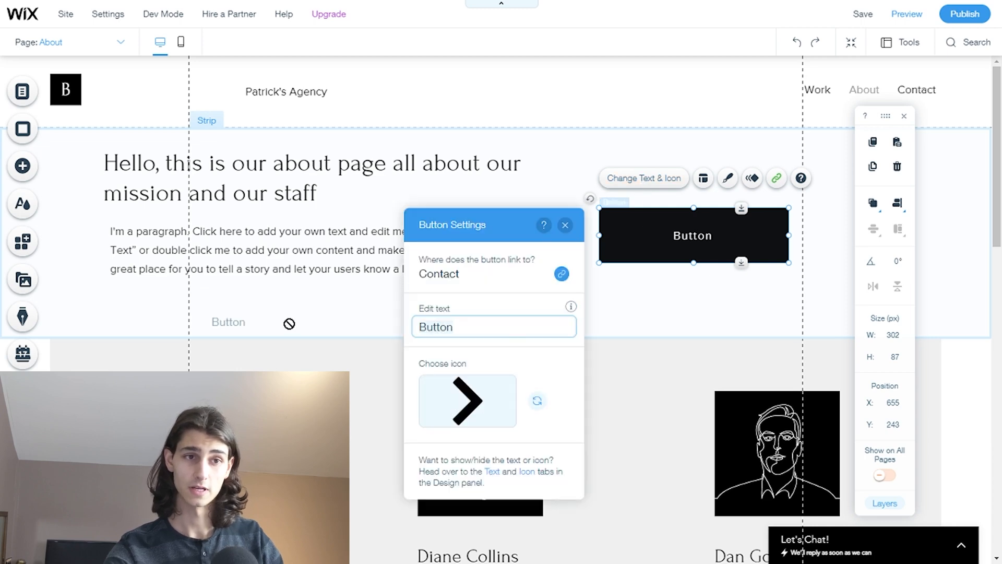
type("Contact Us")
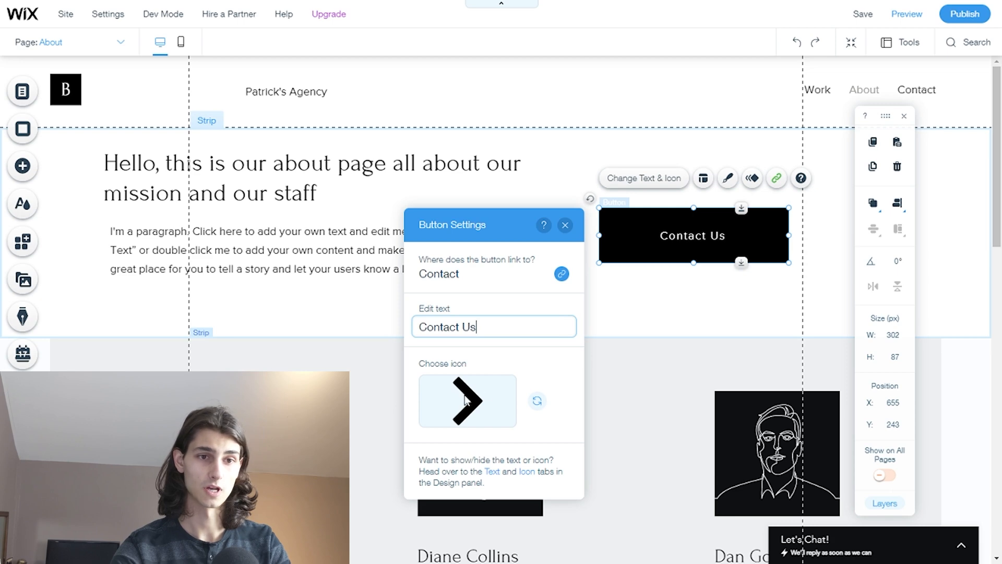
left_click(565, 225)
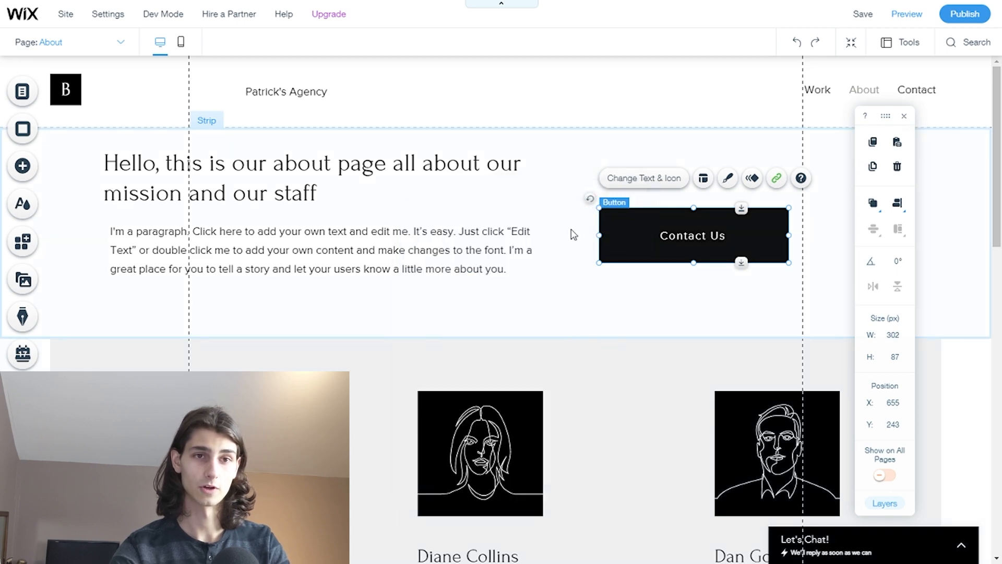
left_click(695, 316)
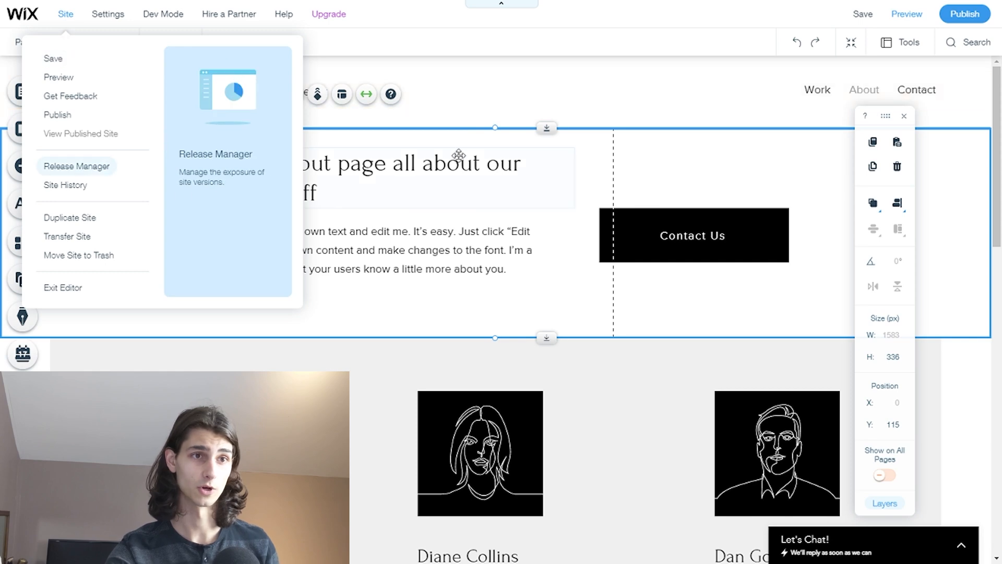
Step: Switch to the Contact page and select the email and phone text under the Get in Touch heading
left_click(361, 157)
left_click(90, 42)
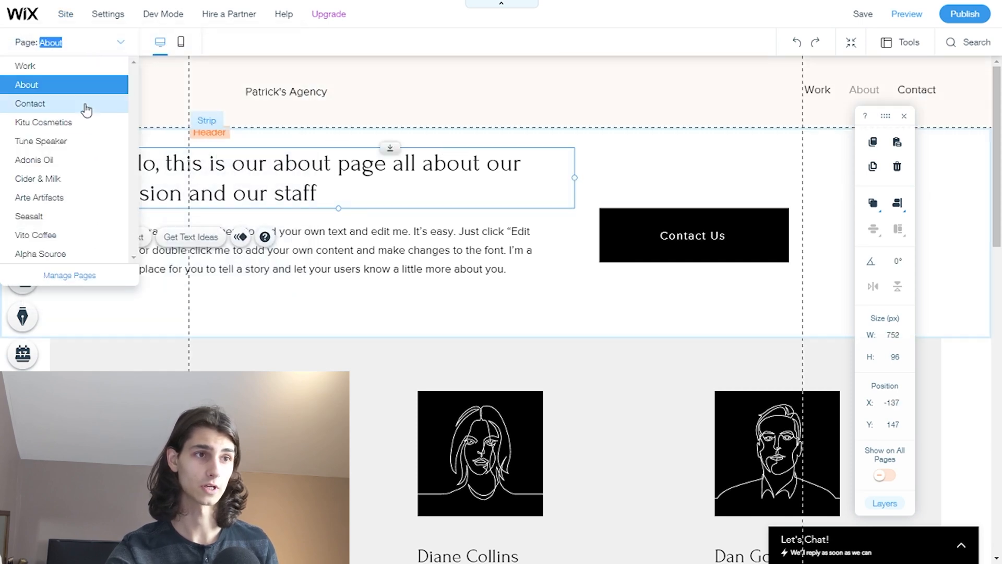
left_click(87, 100)
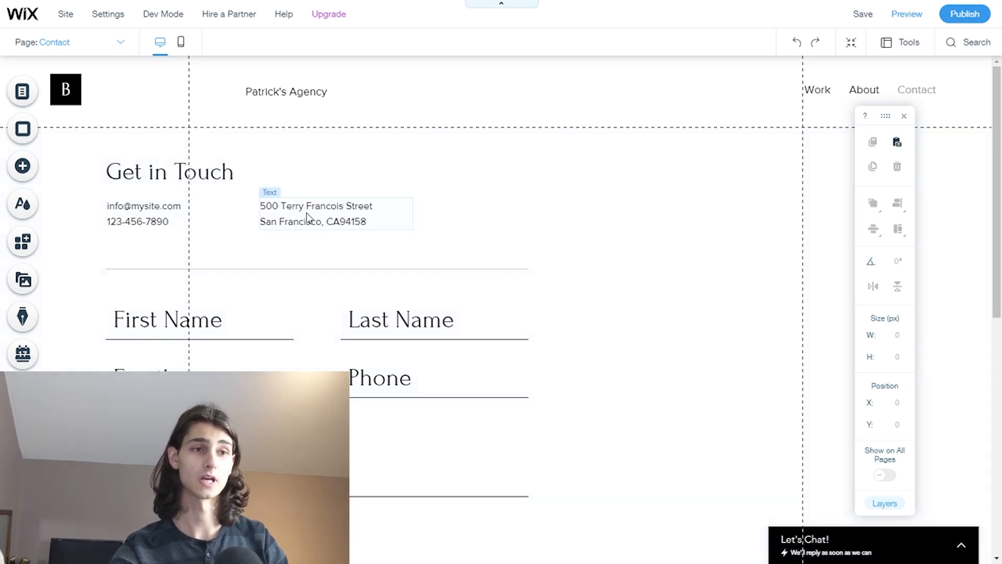
left_click(167, 209)
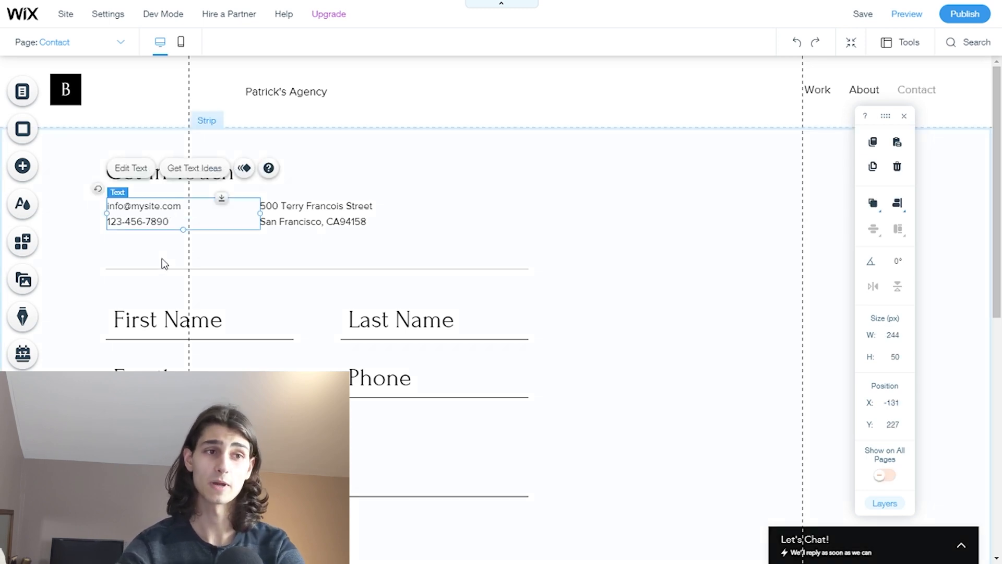
Step: Try removing the street address text from the Contact page and undo the deletion
left_click(326, 219)
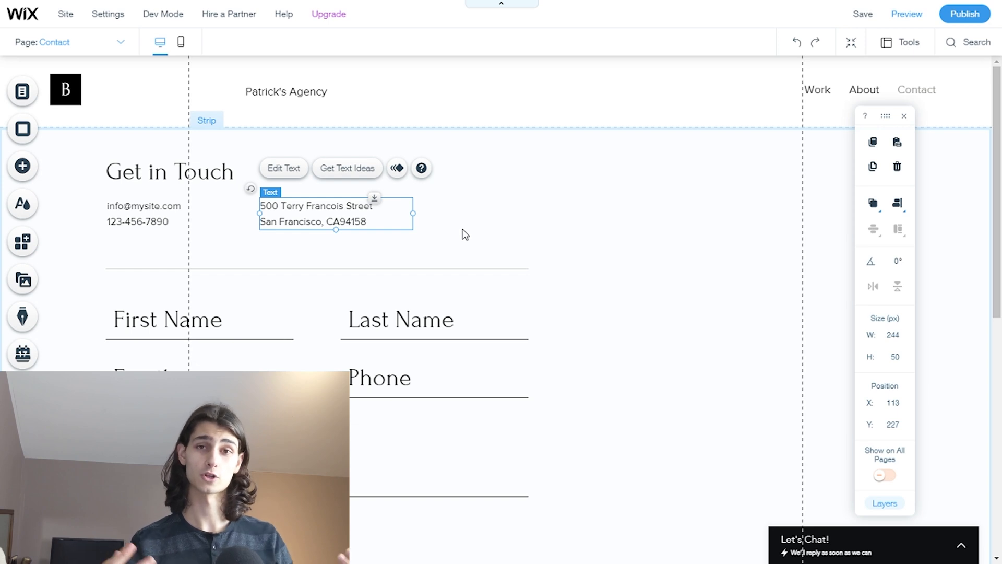
key("Delete")
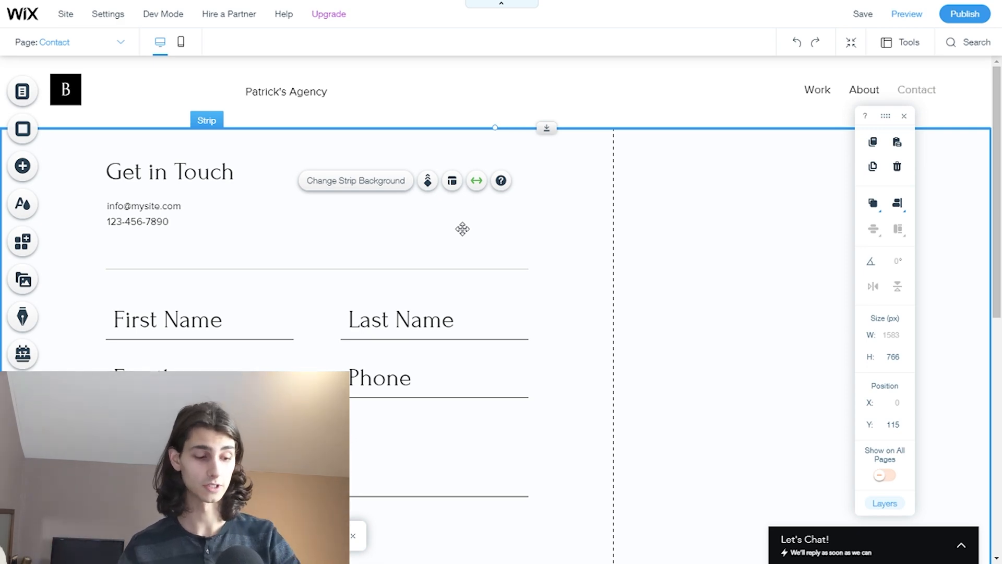
key("ctrl+z")
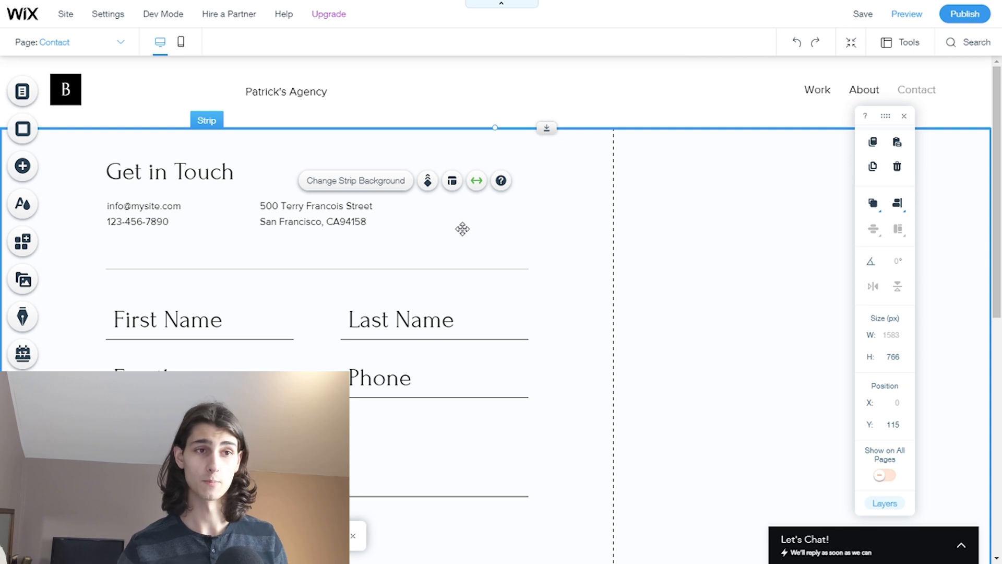
Step: Duplicate the street address text on the Contact page and place the copy beside the original
left_click(403, 217)
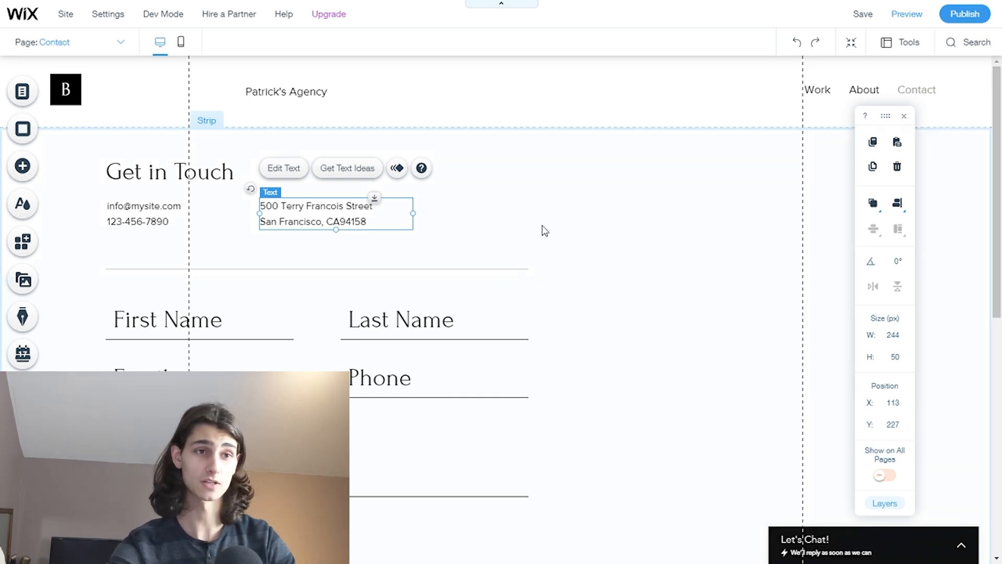
left_click(511, 214)
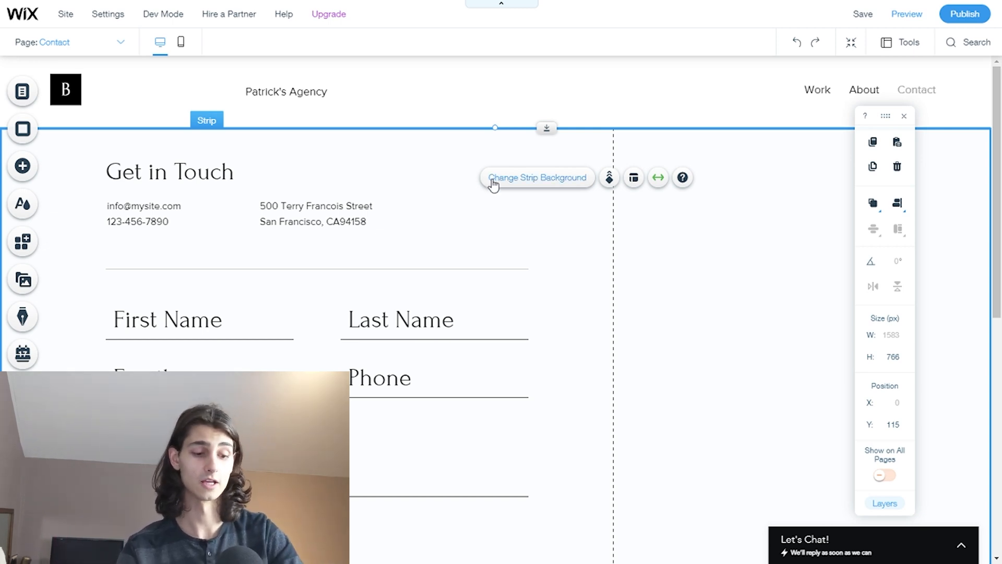
key("ctrl+v")
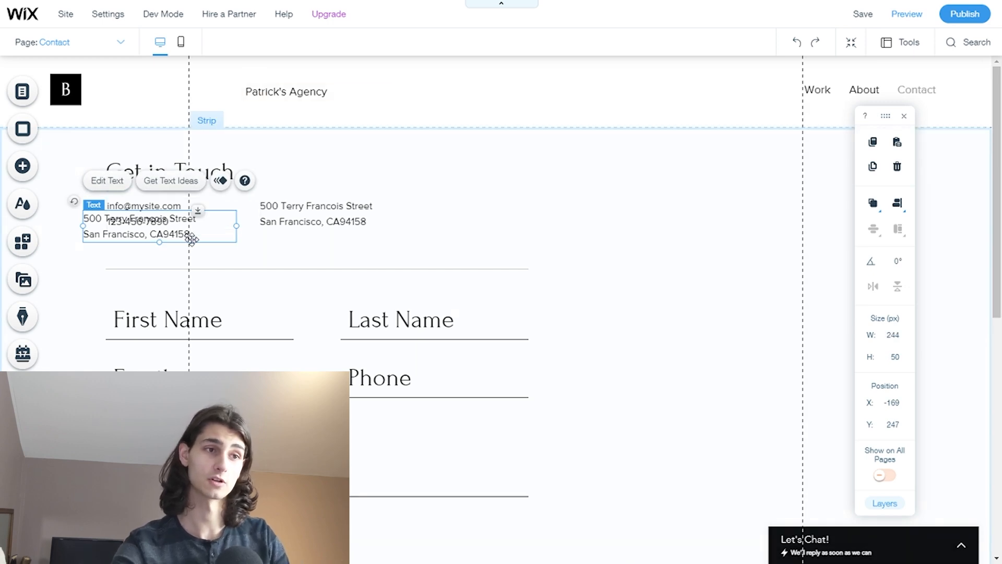
left_click_drag(169, 236, 503, 221)
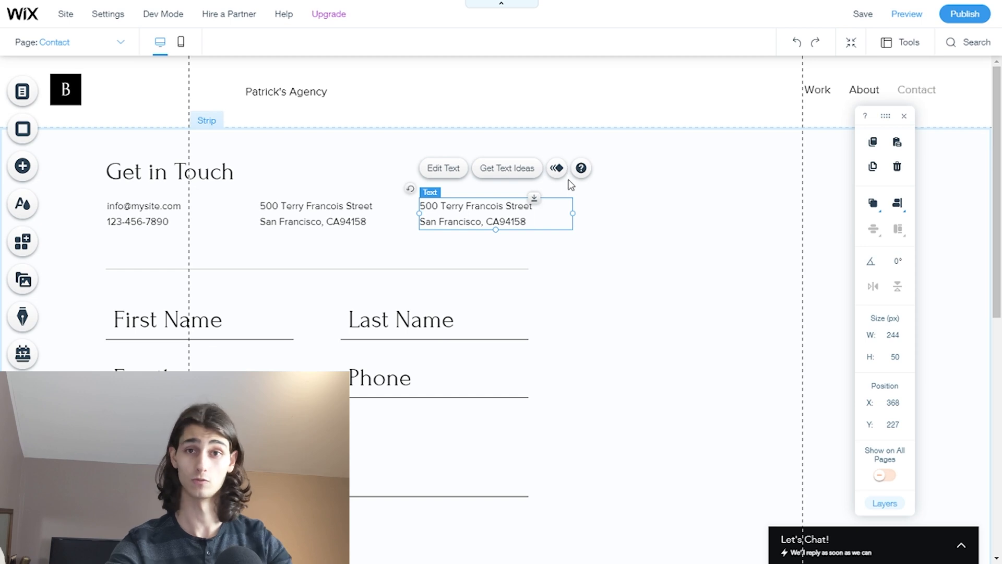
Step: Move the whole contact form to the centre of the Contact page, at X 0, Y 352
left_click(286, 319)
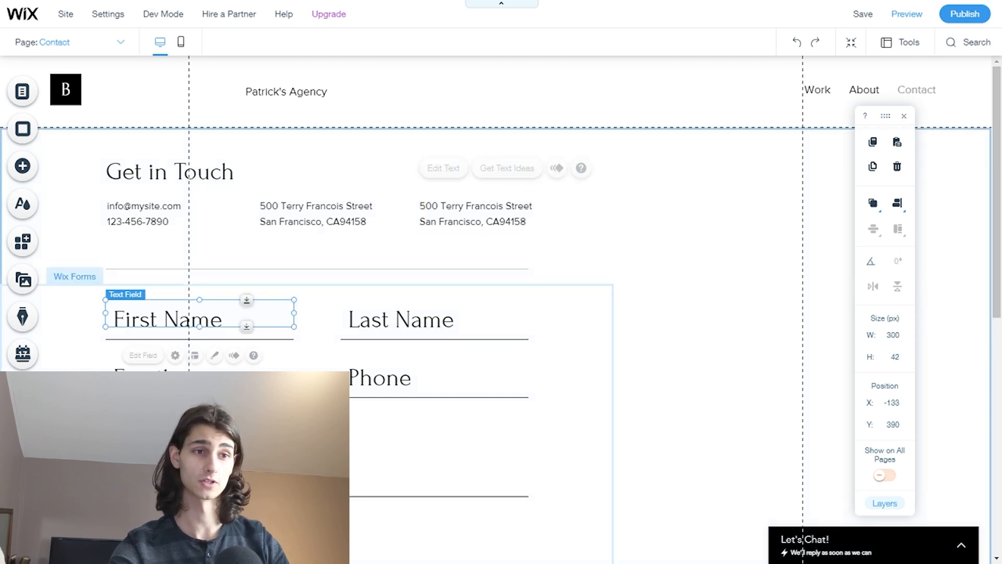
left_click(80, 307)
left_click_drag(70, 349, 257, 336)
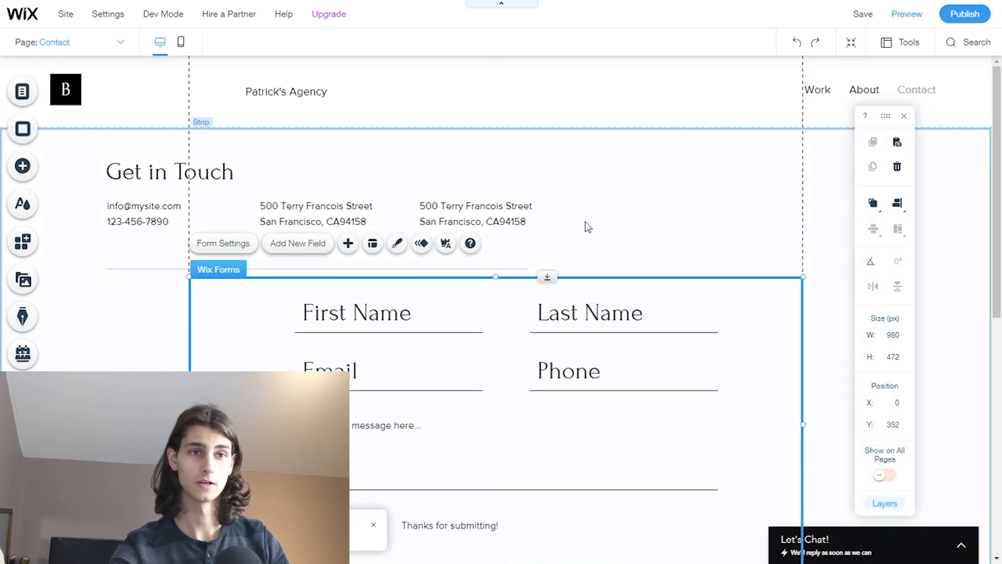
Step: Delete both the copied and the original street address text from the Contact page
left_click(584, 223)
left_click(524, 214)
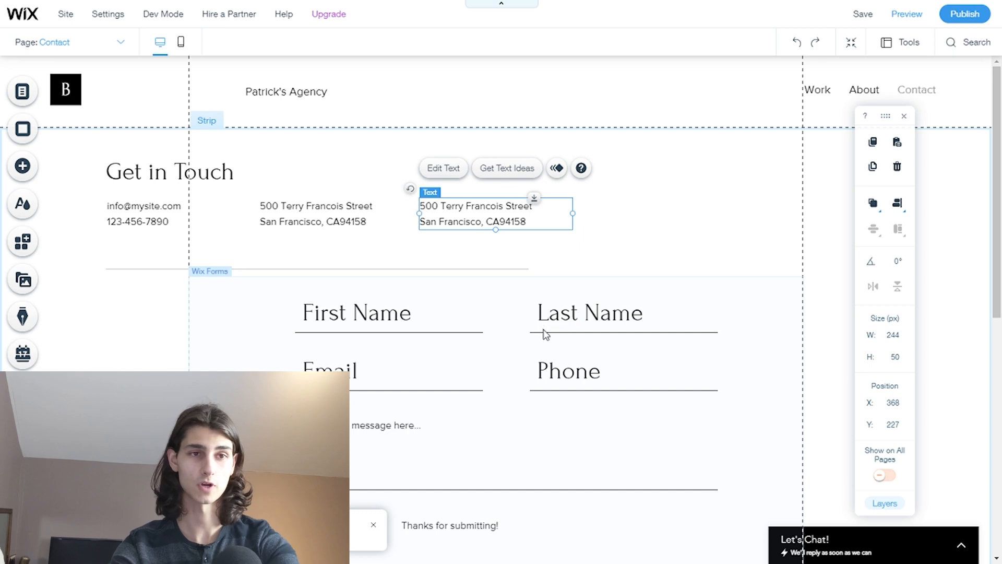
key("Delete")
left_click(352, 226)
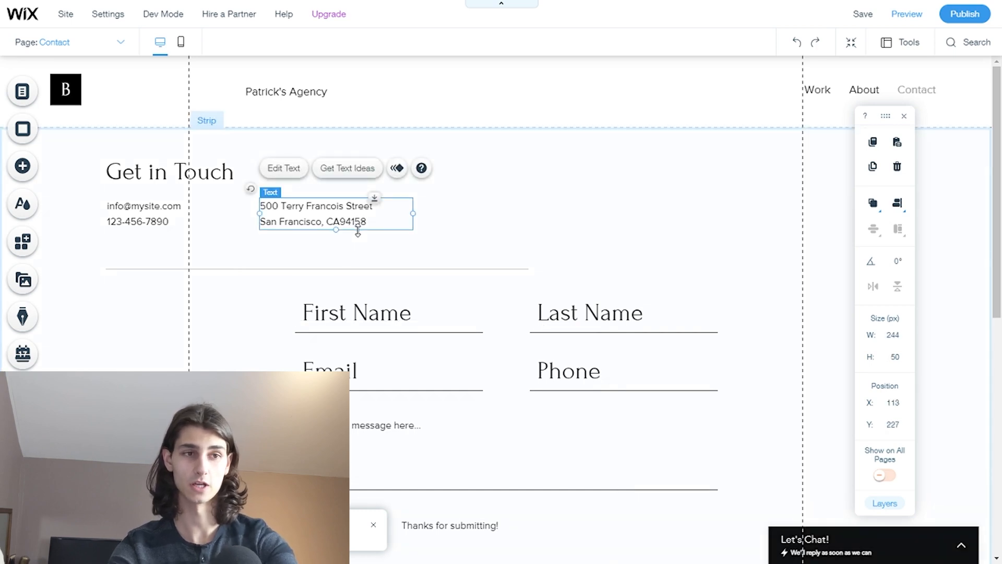
left_click(347, 246)
Step: Review the contact form's main, general, submit message and payment settings, and close them without changes
scroll(405, 387, "down", 3)
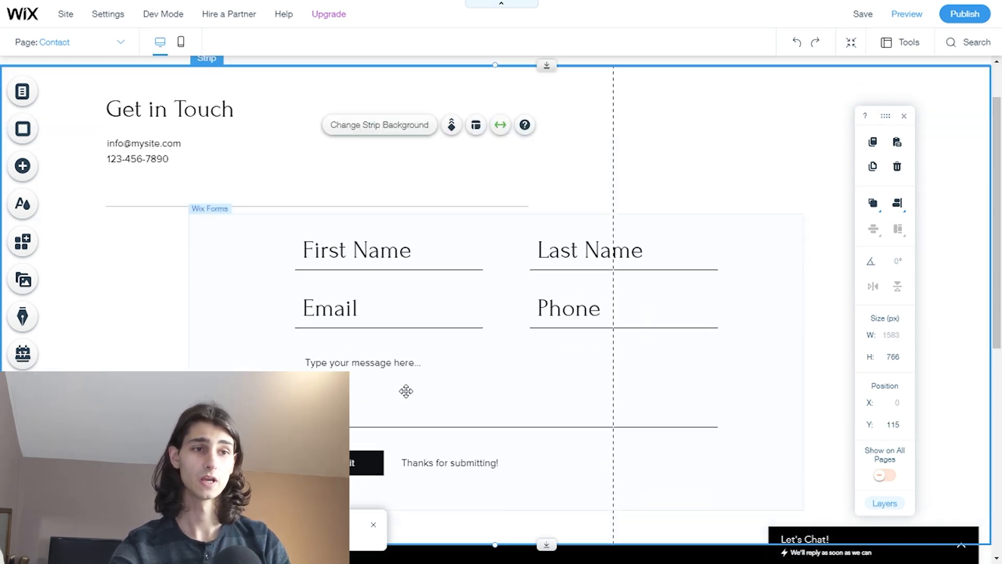
left_click(272, 287)
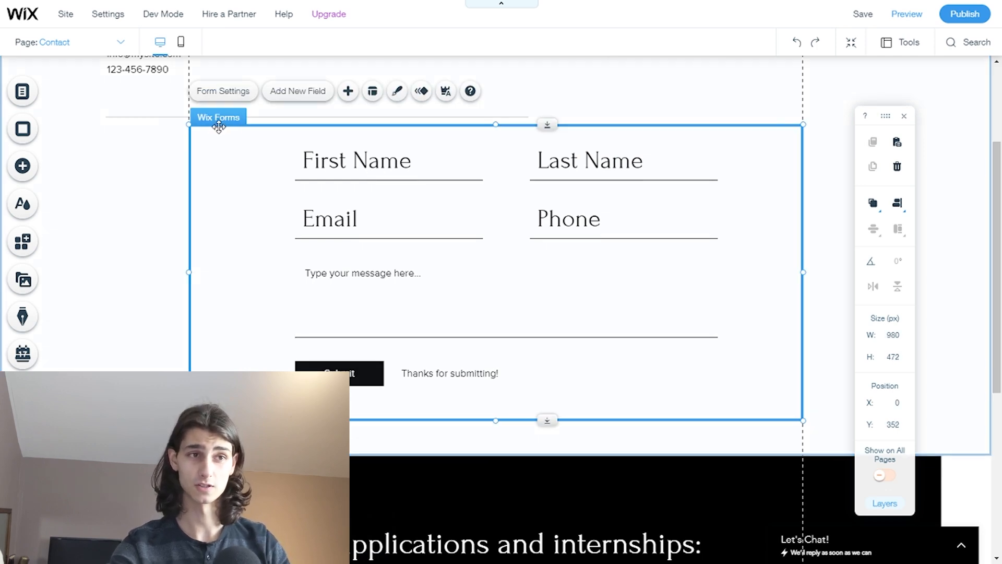
left_click(215, 91)
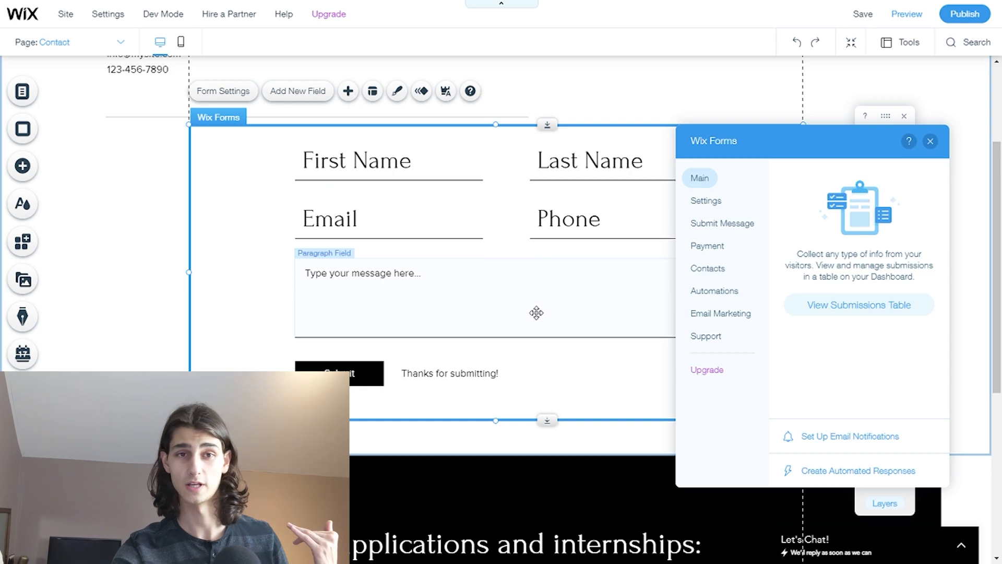
left_click(711, 205)
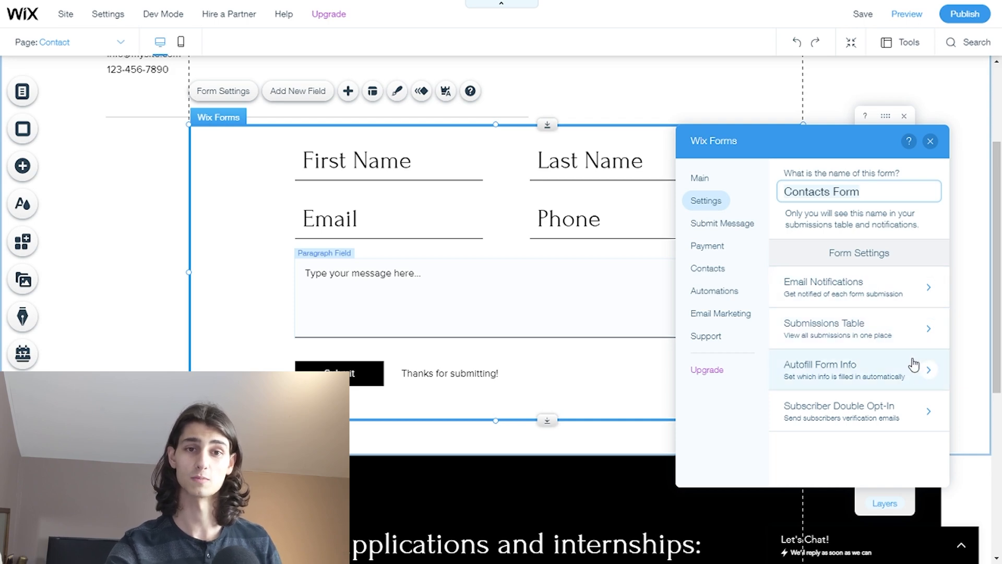
left_click(732, 227)
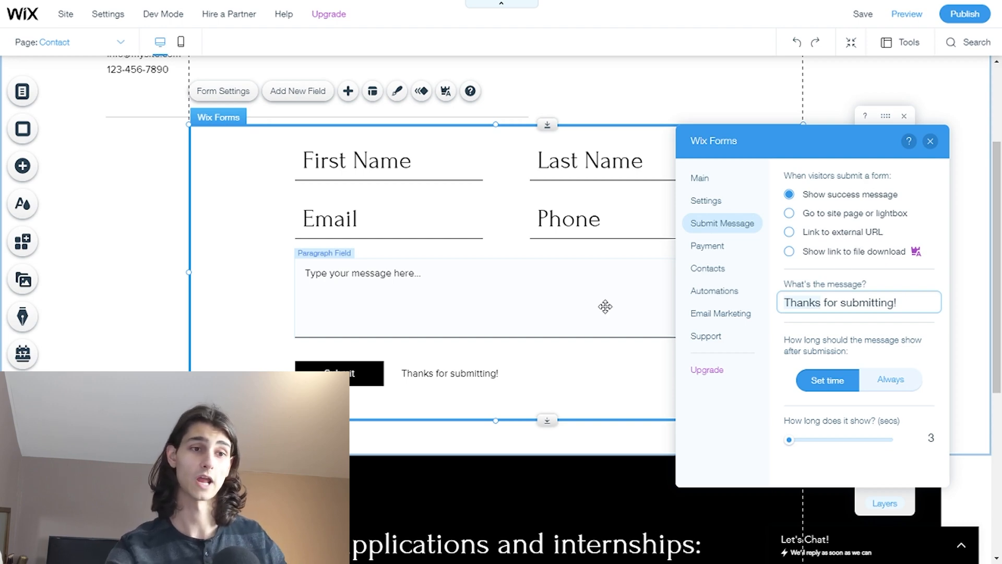
left_click(706, 246)
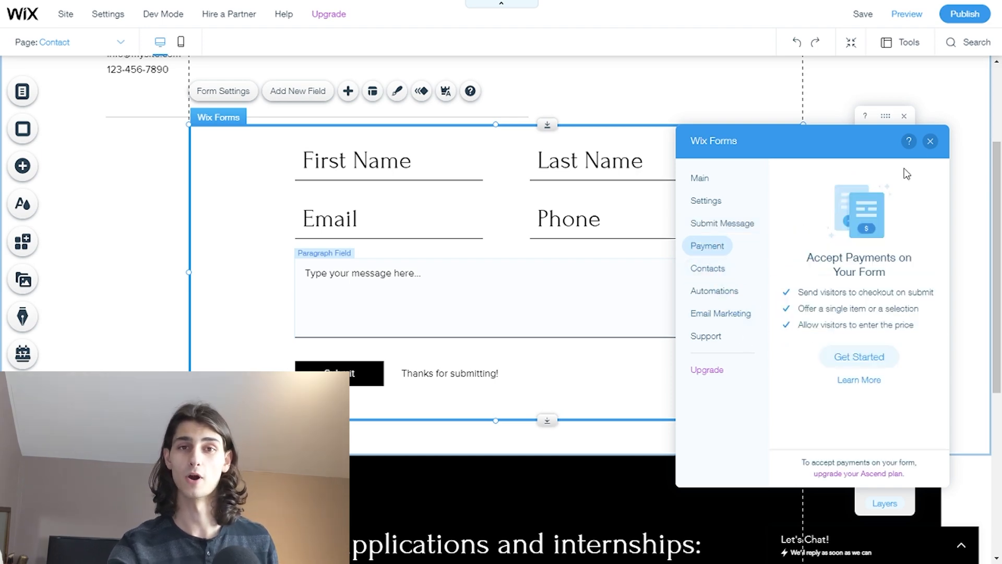
left_click(930, 141)
scroll(633, 343, "up", 3)
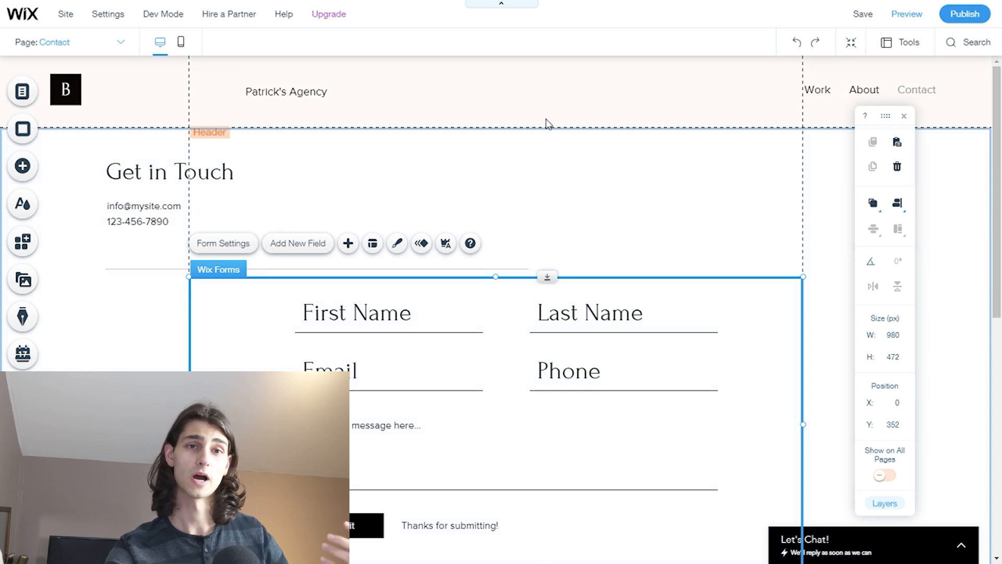
Step: Switch to the Kitu Cosmetics project page and look through its text, image and Web & Mobile sections
left_click(96, 47)
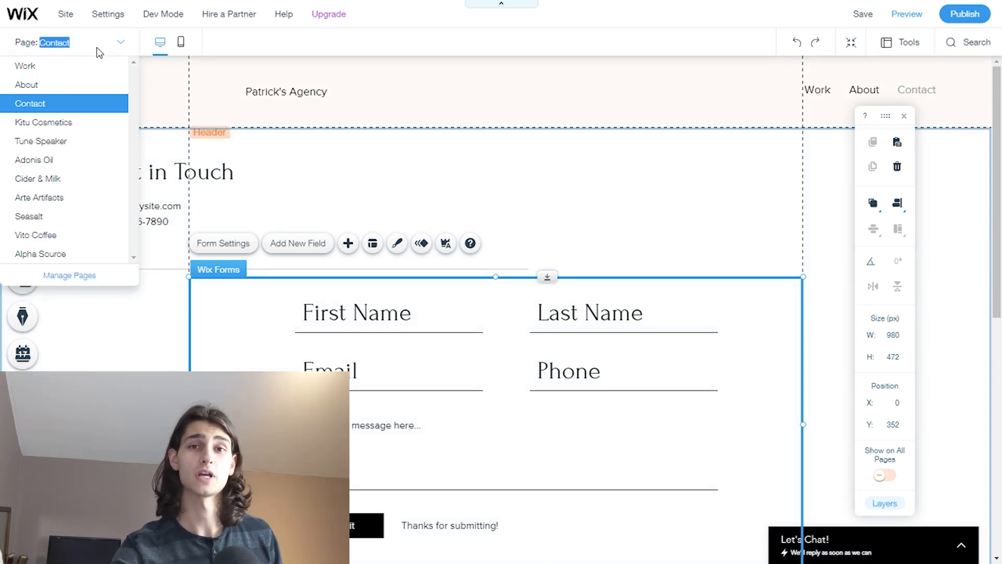
left_click(56, 128)
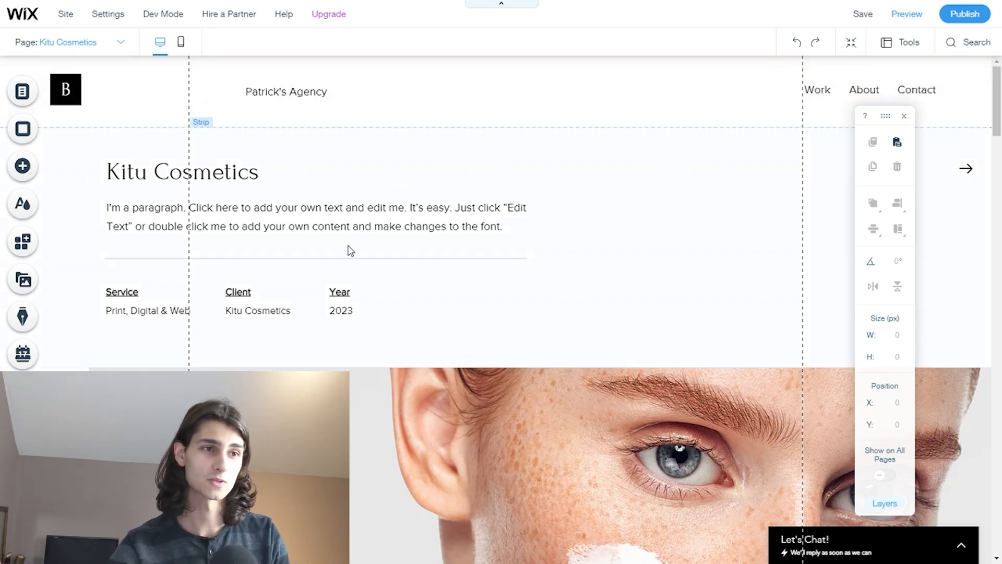
scroll(345, 244, "down", 8)
scroll(324, 309, "down", 6)
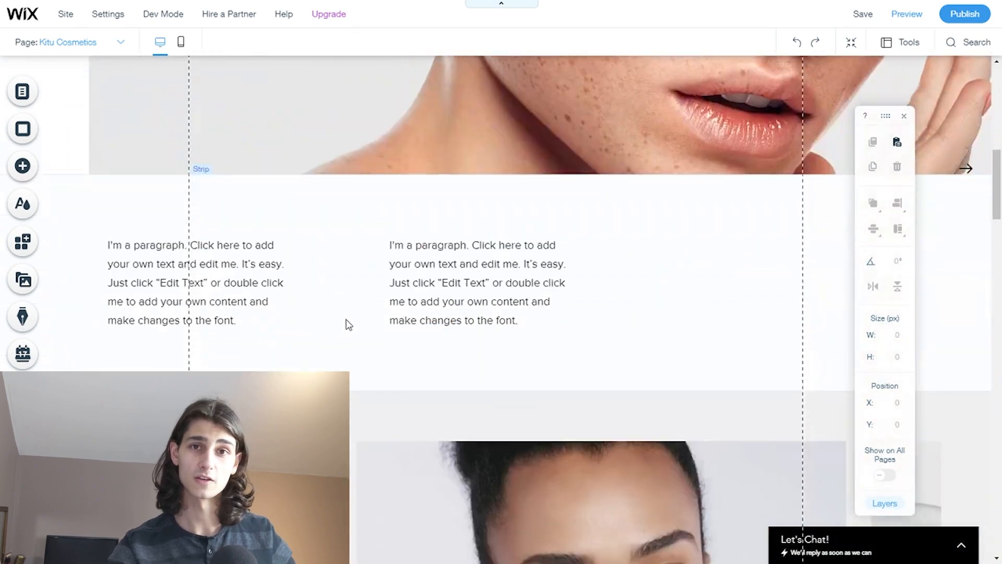
scroll(339, 331, "down", 5)
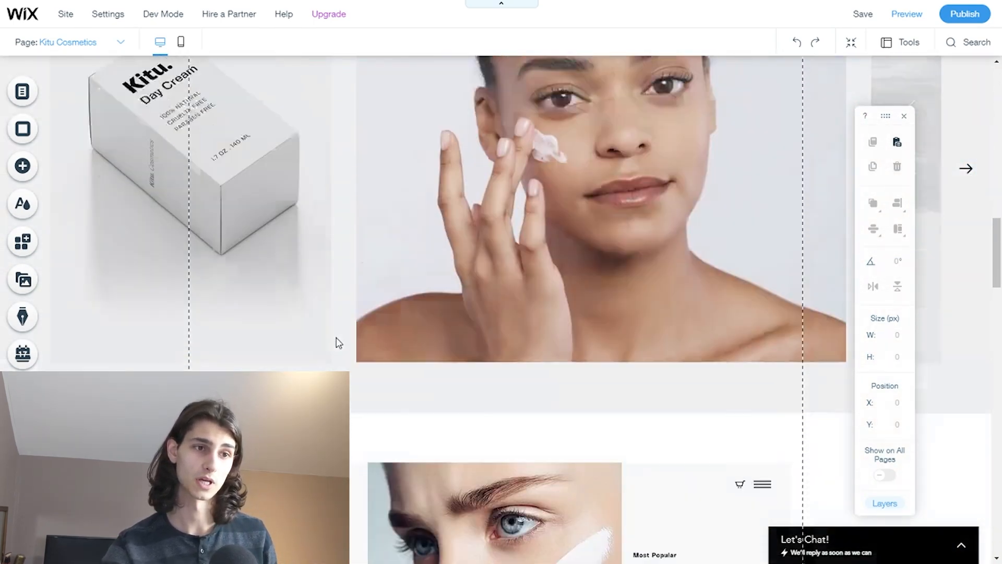
scroll(410, 350, "down", 4)
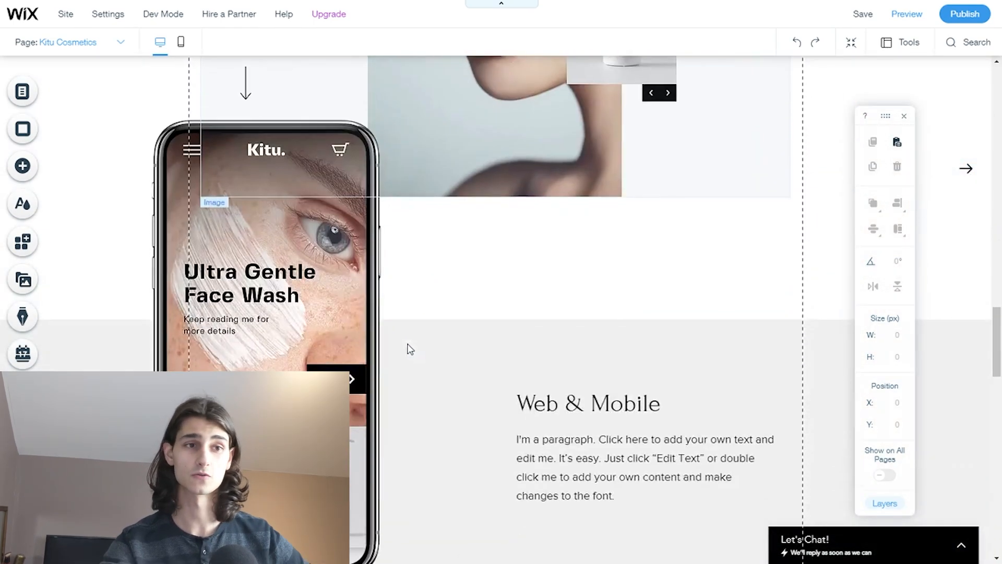
scroll(418, 313, "down", 3)
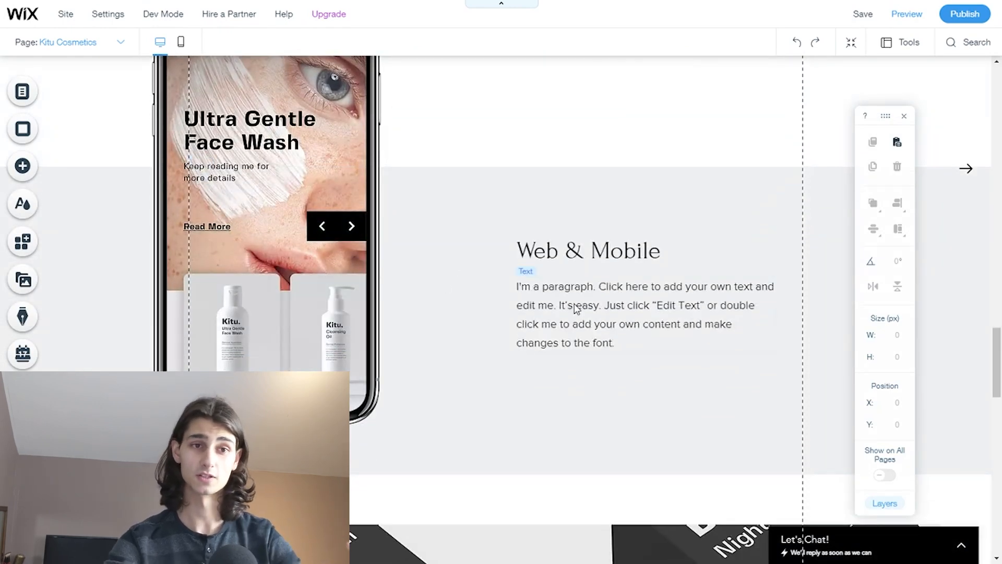
scroll(589, 342, "up", 3)
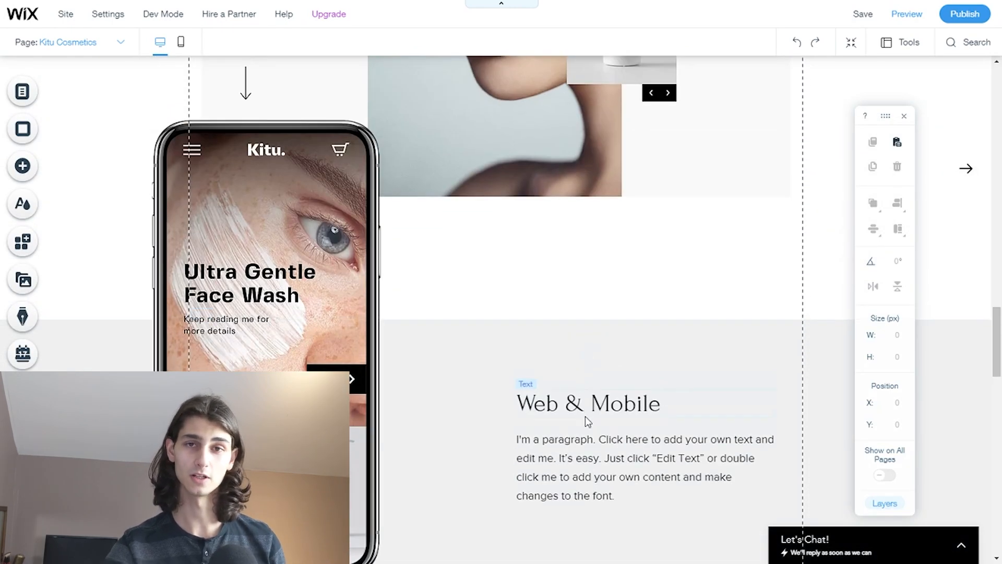
scroll(580, 462, "down", 5)
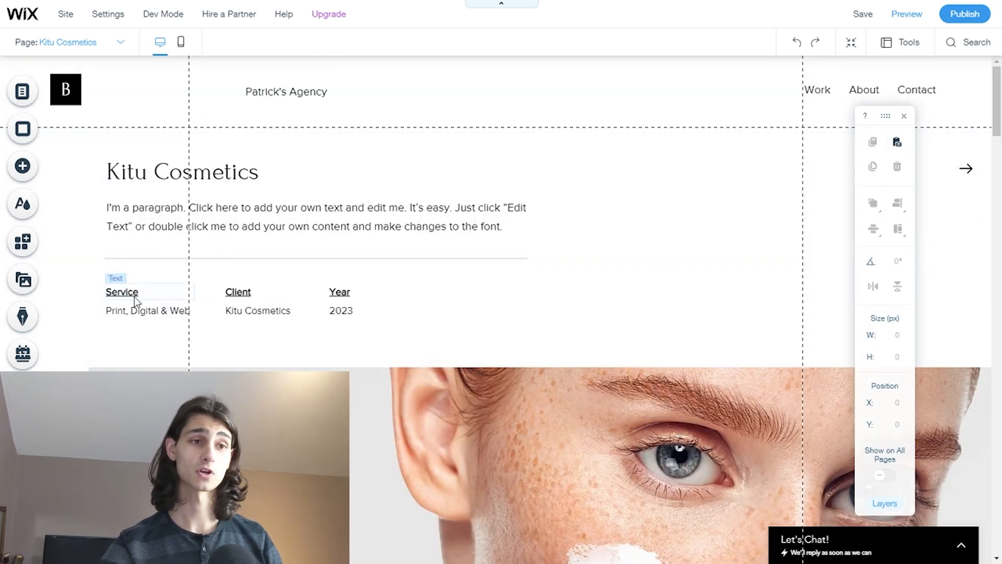
Step: Change the project heading to "Marketing Campaign", description to "This is my campaign", service to "Digital & Web", client to "Wix" and year to 2022
double_click(170, 179)
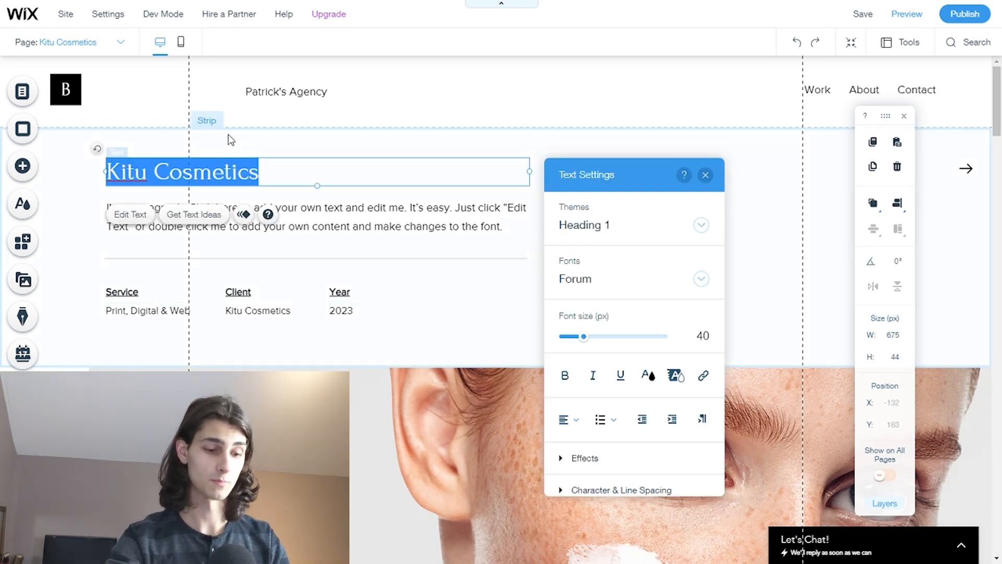
type("markew")
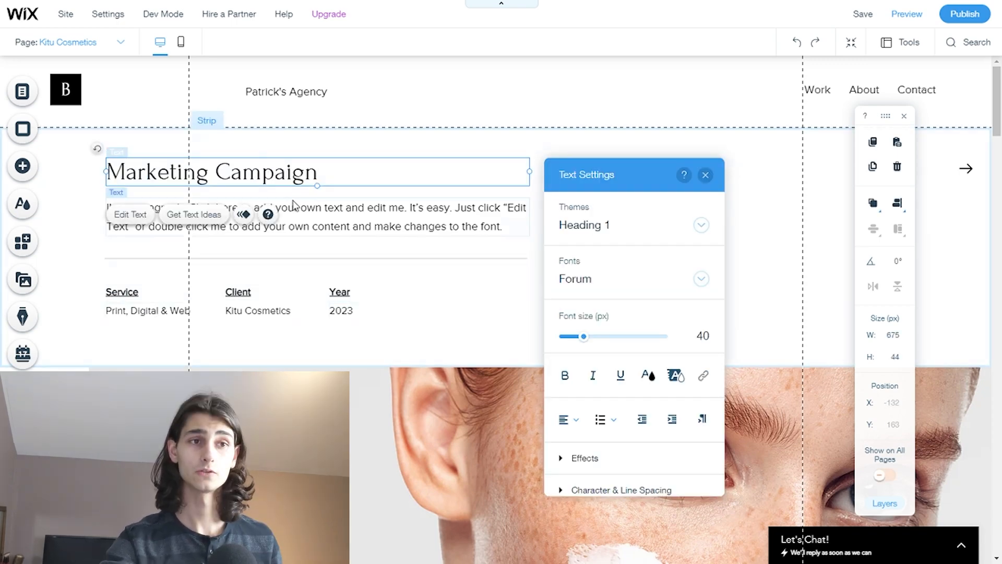
left_click(300, 204)
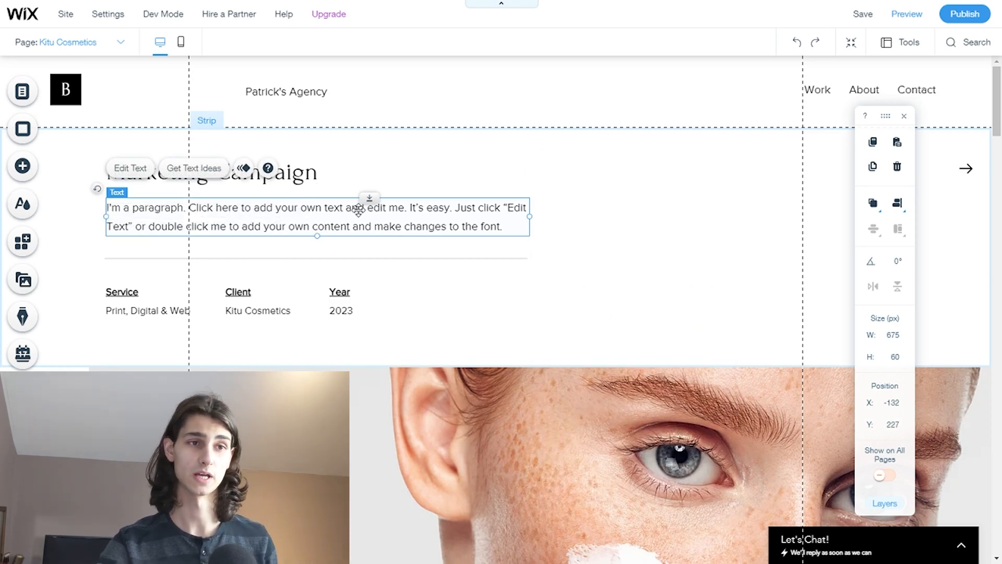
double_click(346, 222)
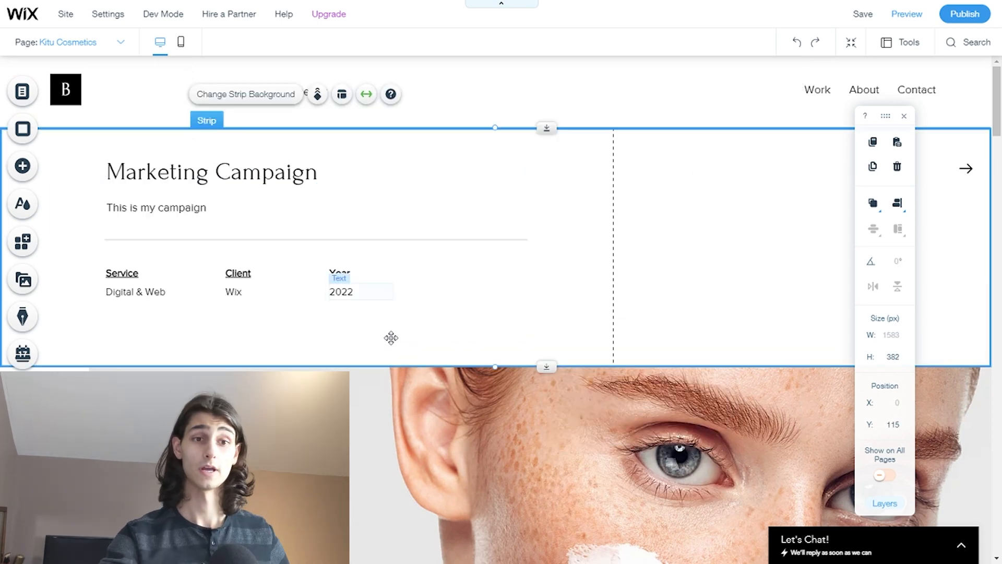
Step: Browse the available column backgrounds for the Kitu image strip and leave them without choosing one
scroll(399, 321, "down", 5)
left_click(409, 289)
scroll(409, 289, "up", 3)
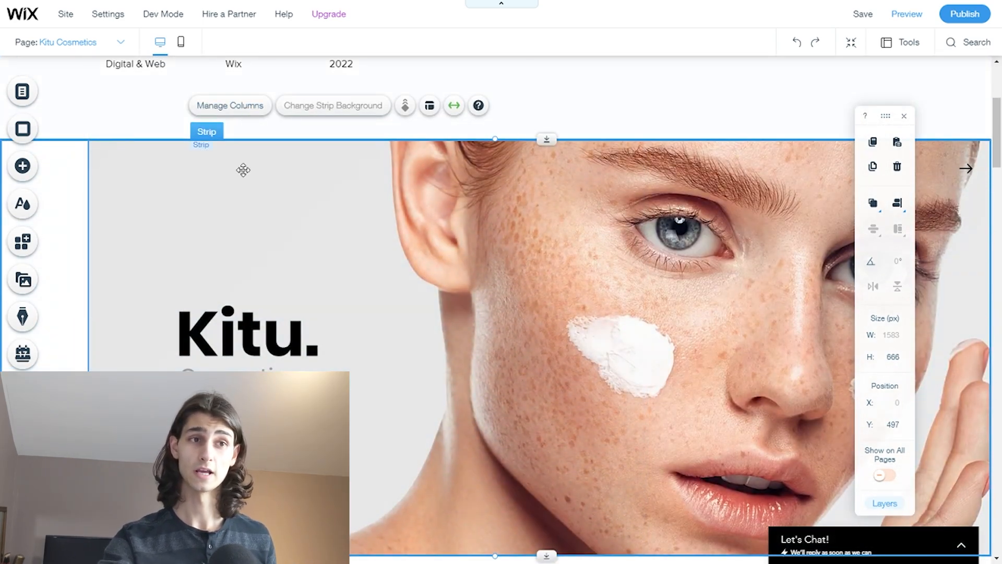
left_click(247, 188)
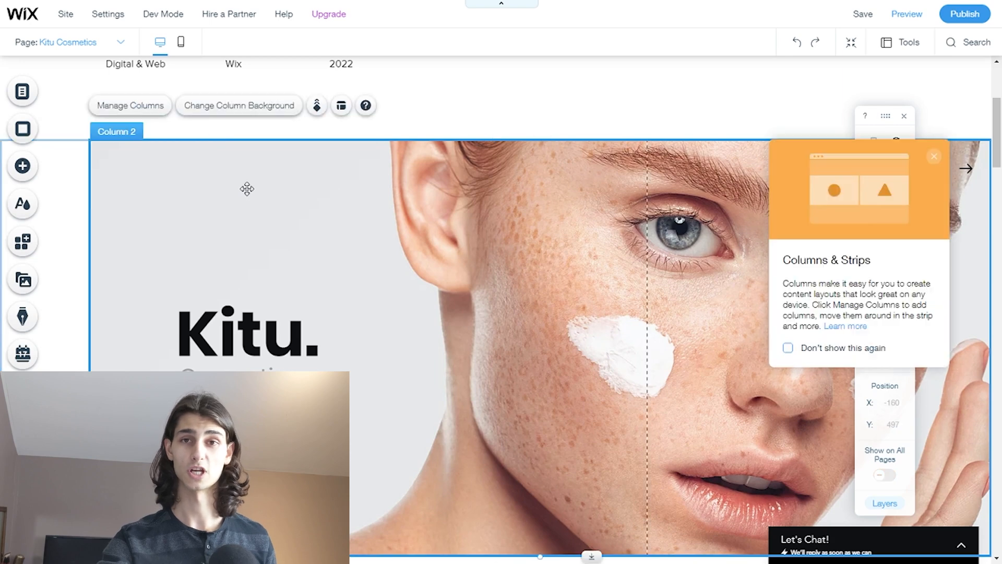
left_click(934, 156)
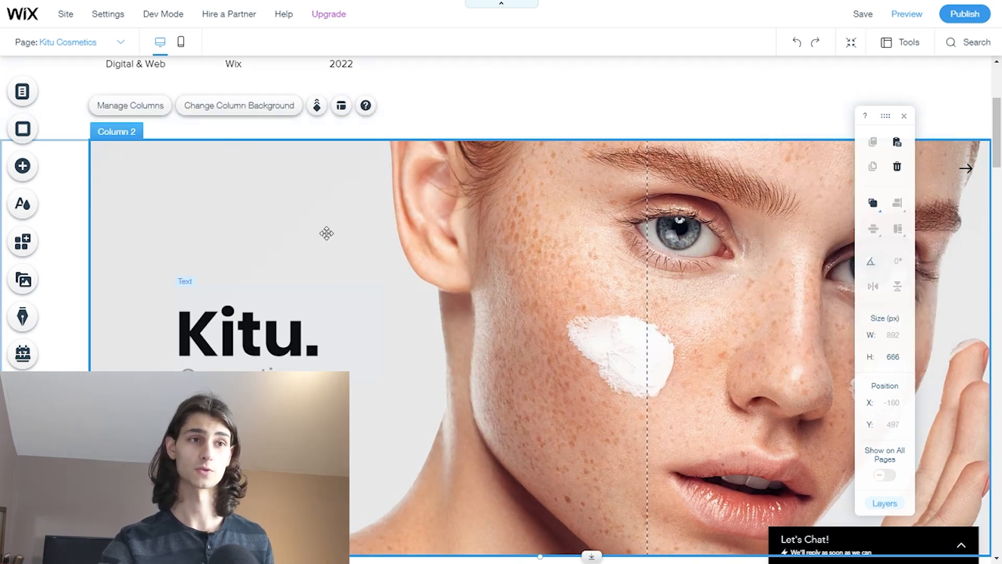
left_click(256, 109)
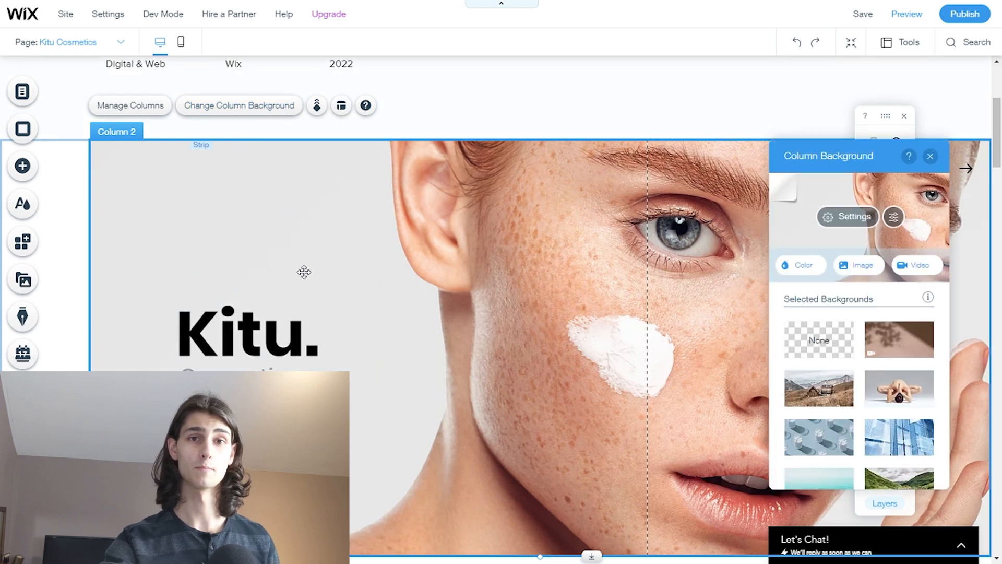
scroll(903, 421, "down", 1)
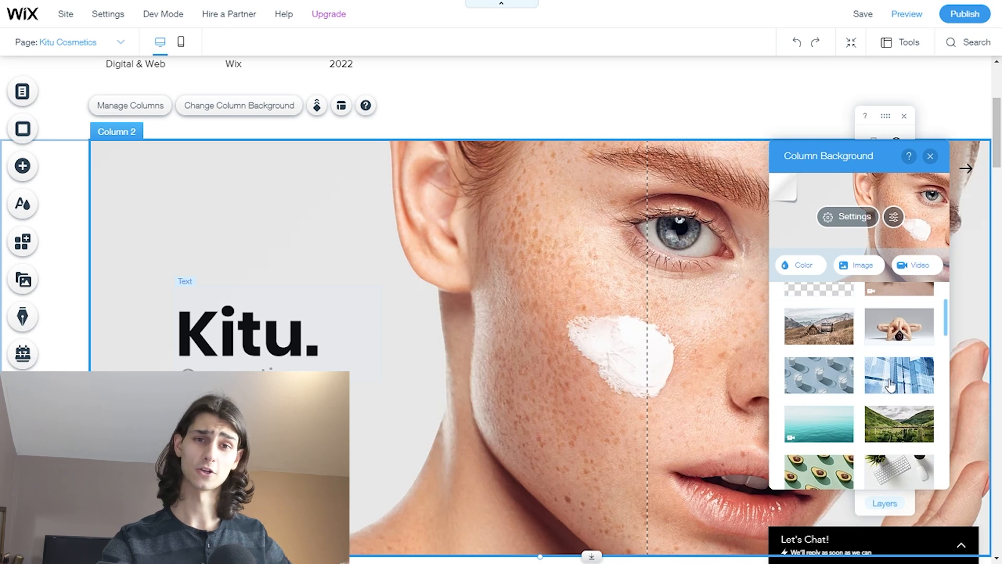
scroll(899, 424, "down", 2)
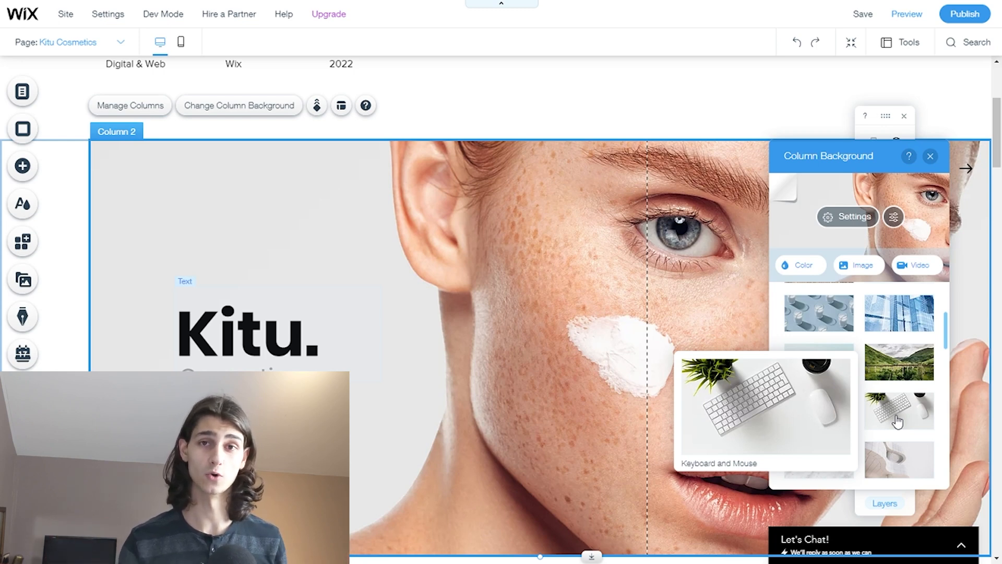
left_click(512, 110)
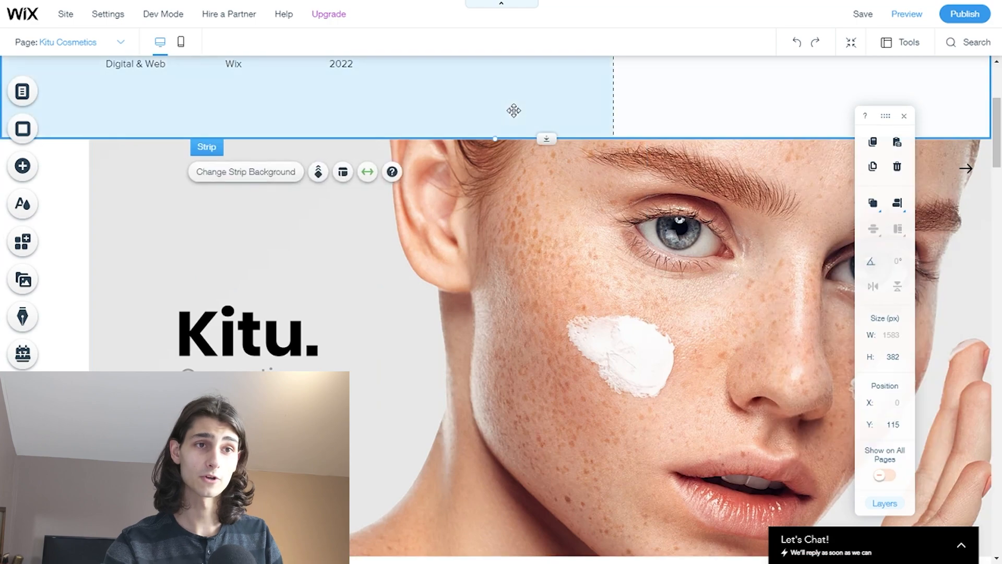
Step: Switch to the Work page and look through its project galleries down to the Cider & Milk, Arte Artifacts and Seasalt row
scroll(383, 212, "up", 1)
left_click(74, 42)
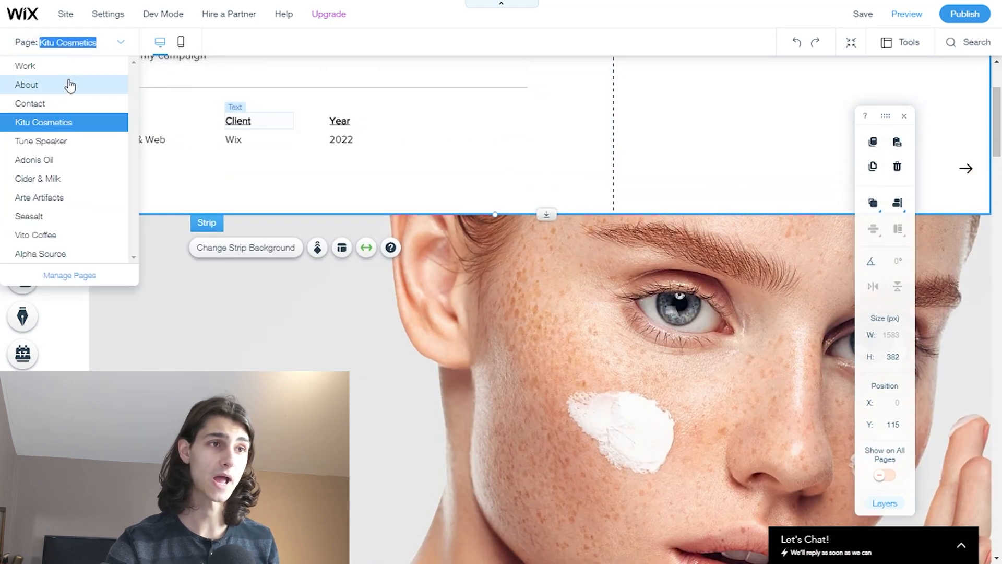
left_click(66, 70)
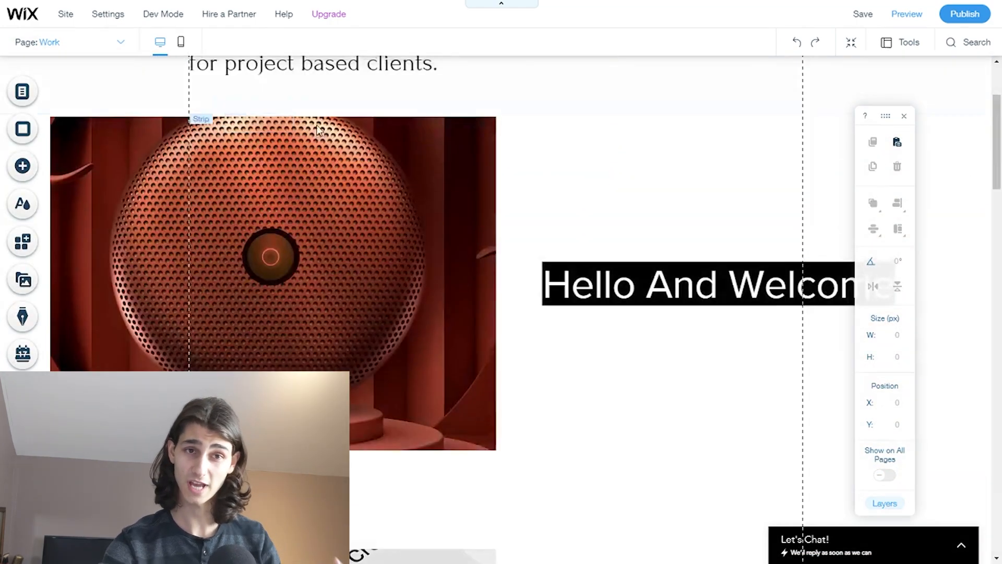
scroll(655, 228, "down", 10)
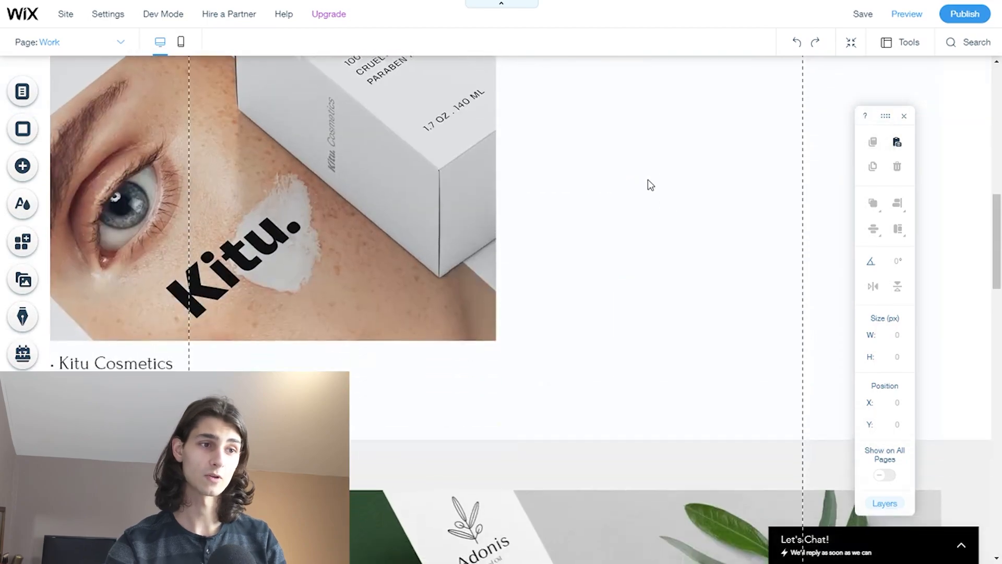
scroll(650, 159, "down", 8)
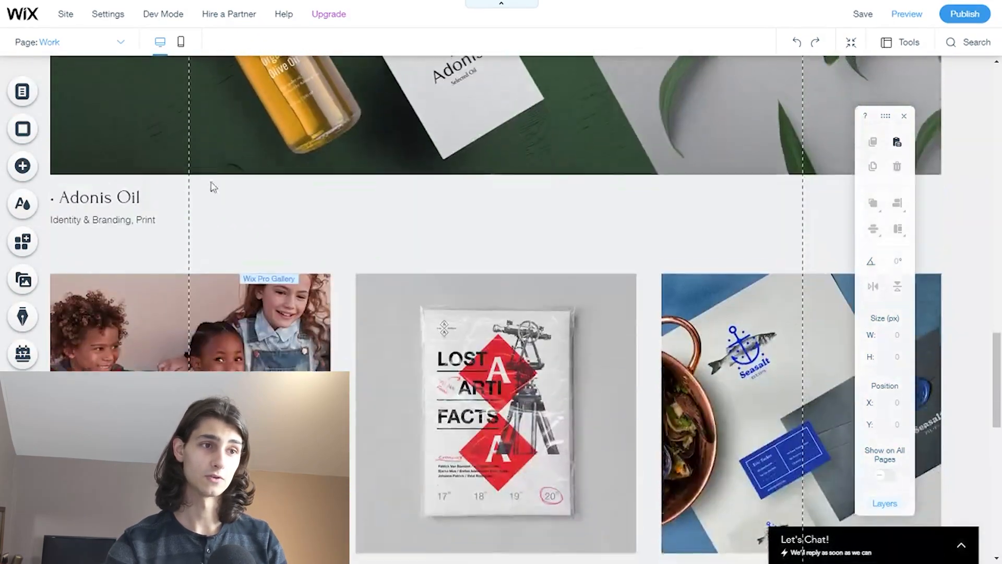
scroll(399, 236, "down", 4)
scroll(727, 221, "up", 7)
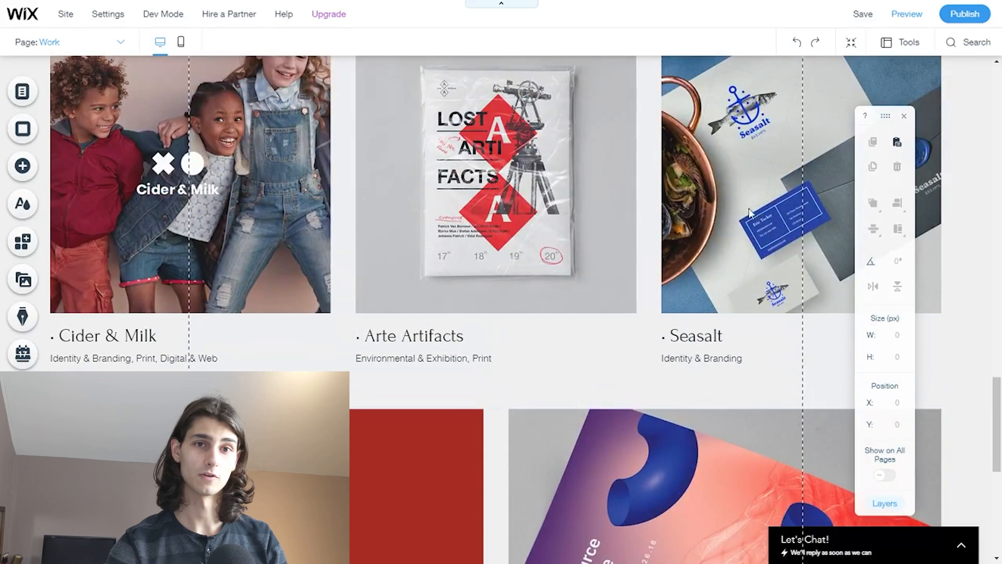
Step: Delete the Cider & Milk, Arte Artifacts and Seasalt gallery and the gallery directly below it from the Work page
scroll(727, 221, "up", 2)
left_click(439, 396)
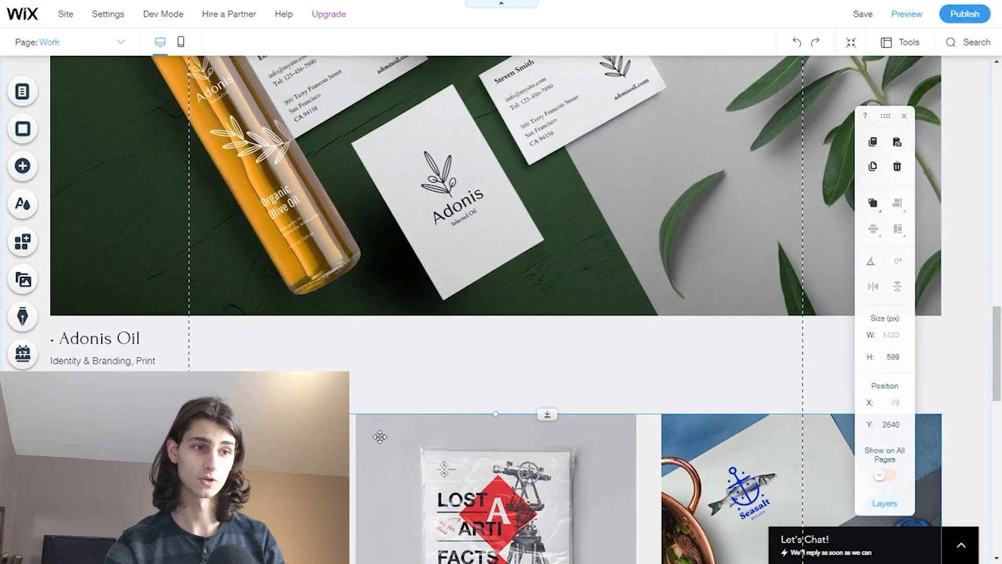
left_click(378, 437)
scroll(378, 437, "down", 5)
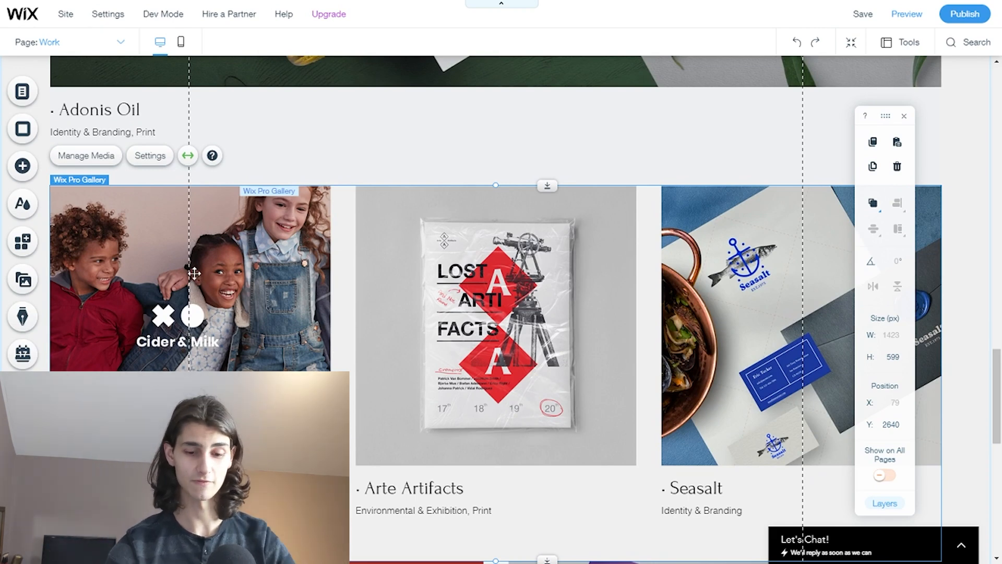
key("Delete")
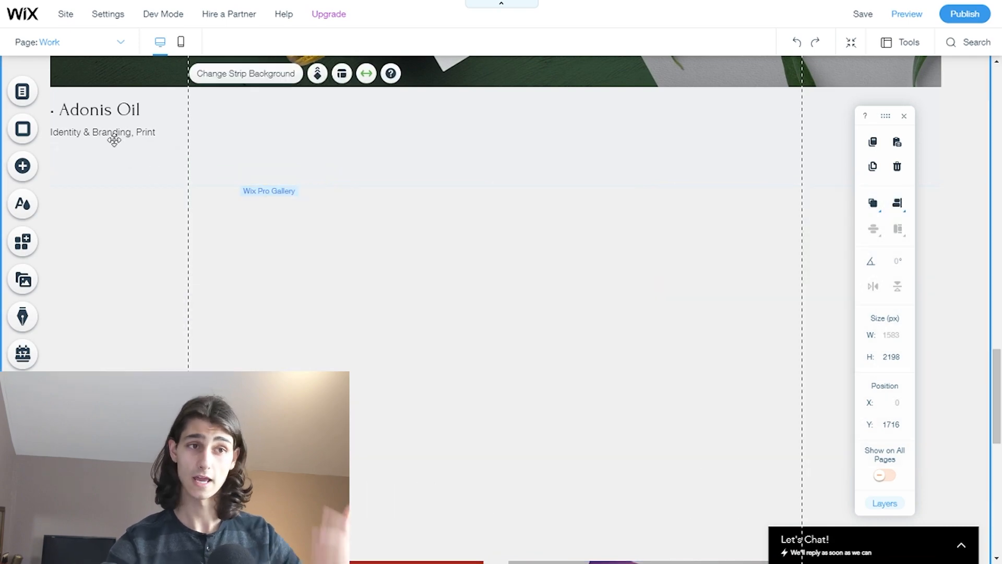
scroll(415, 368, "down", 5)
left_click(415, 366)
key("Delete")
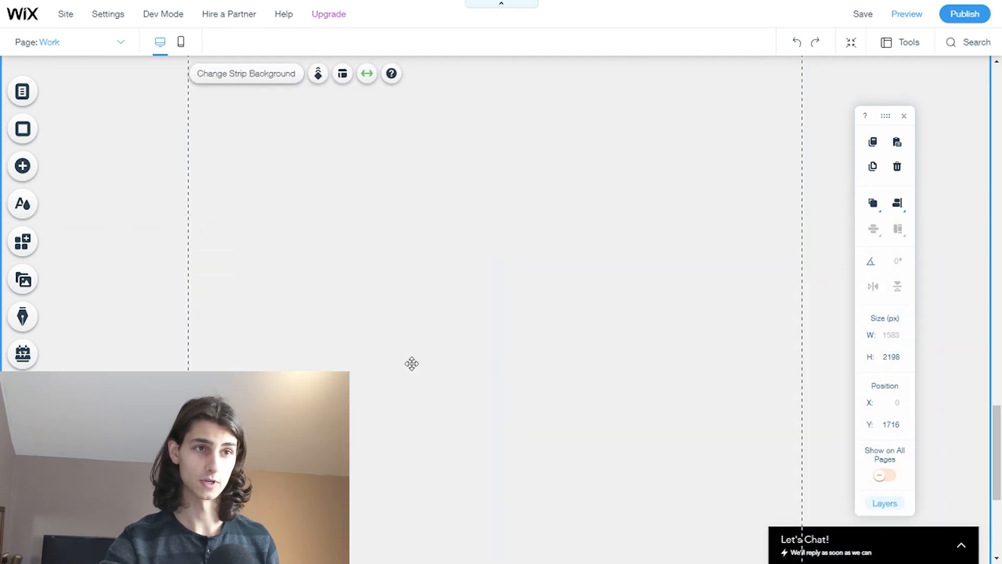
scroll(329, 312, "down", 5)
Step: Change the pink color in the site's color theme to dark purple 3B0847 and close the site design settings
scroll(535, 375, "up", 15)
scroll(527, 360, "up", 15)
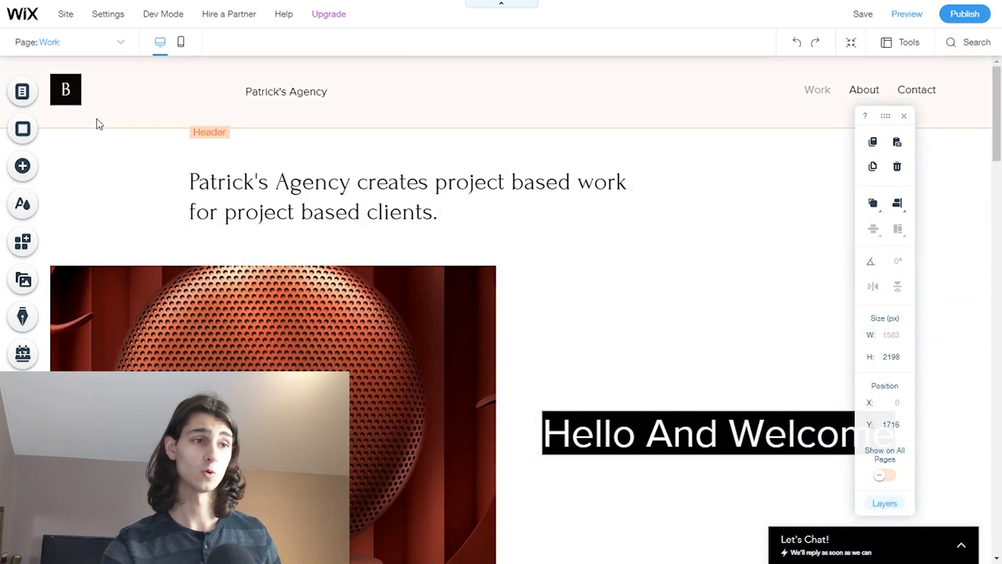
left_click(23, 203)
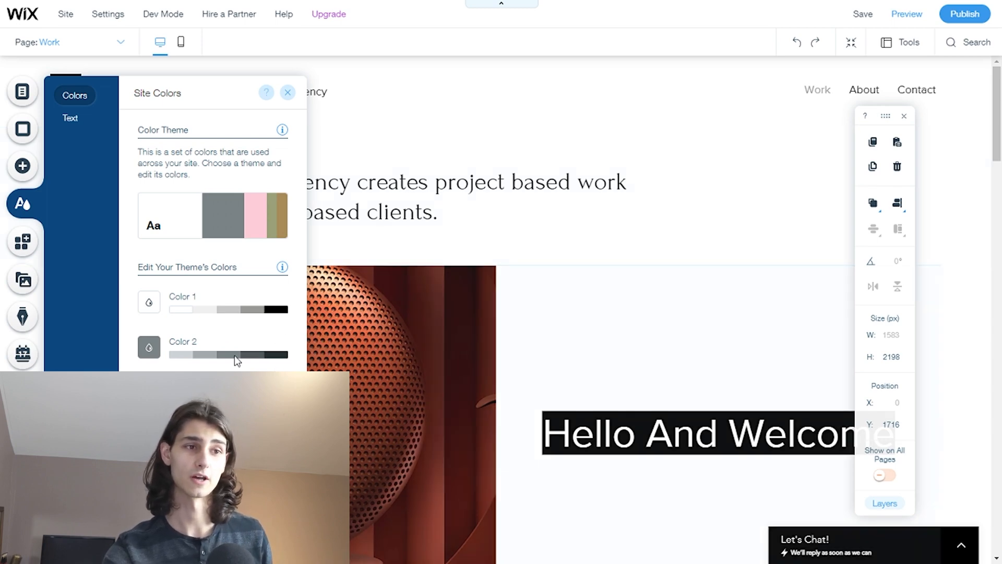
left_click(149, 347)
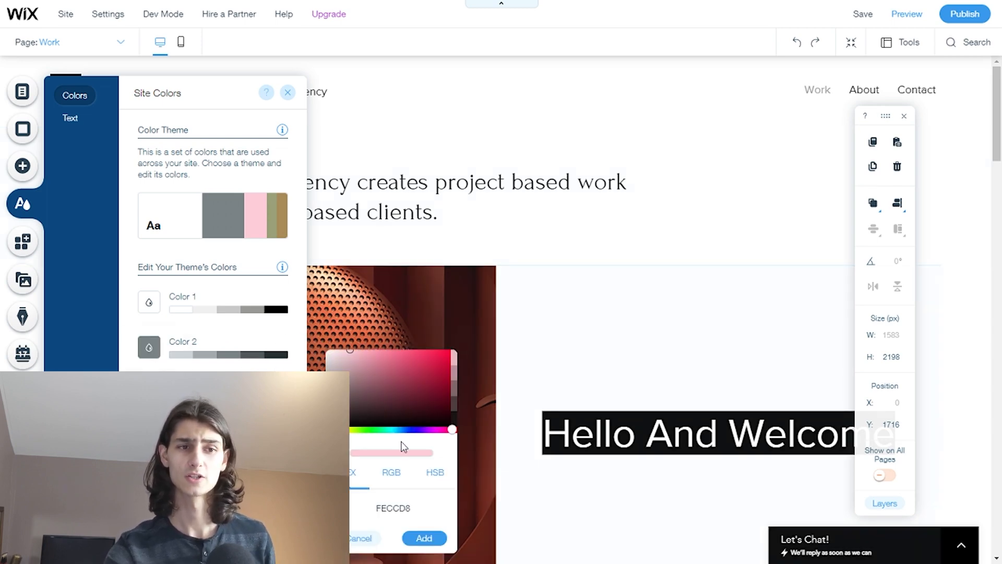
left_click(433, 429)
left_click(414, 353)
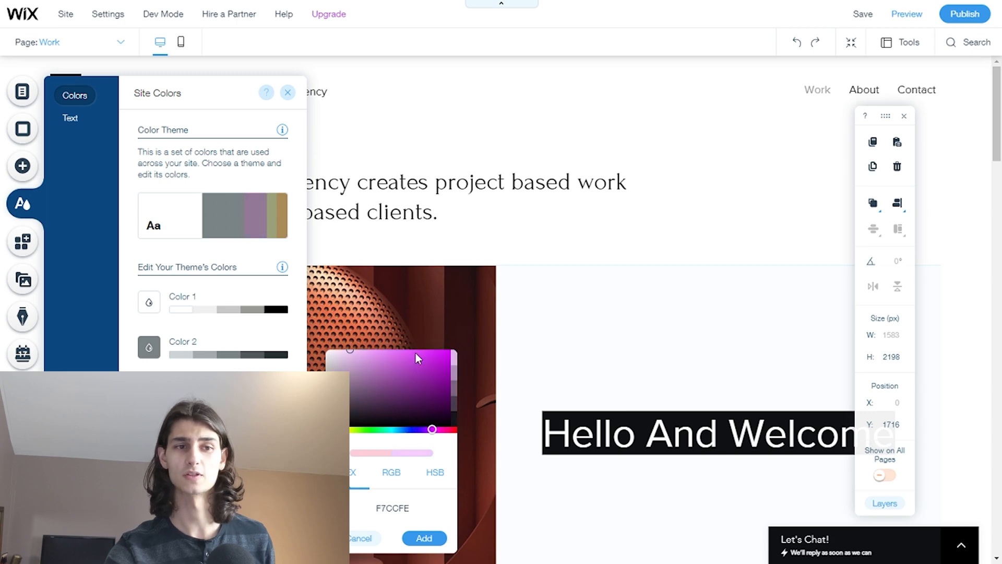
left_click(431, 430)
left_click_drag(441, 384, 443, 386)
left_click(441, 399)
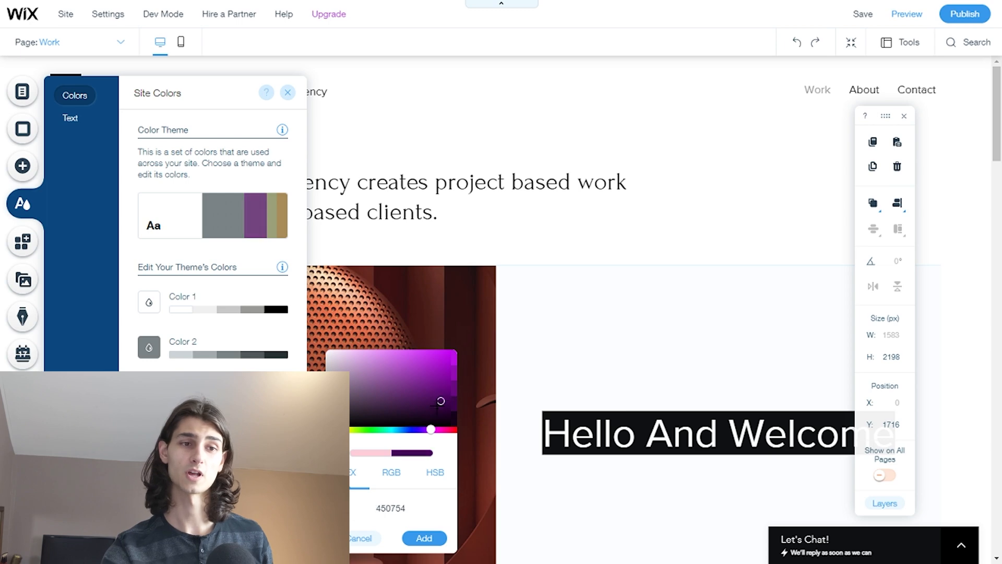
left_click(436, 405)
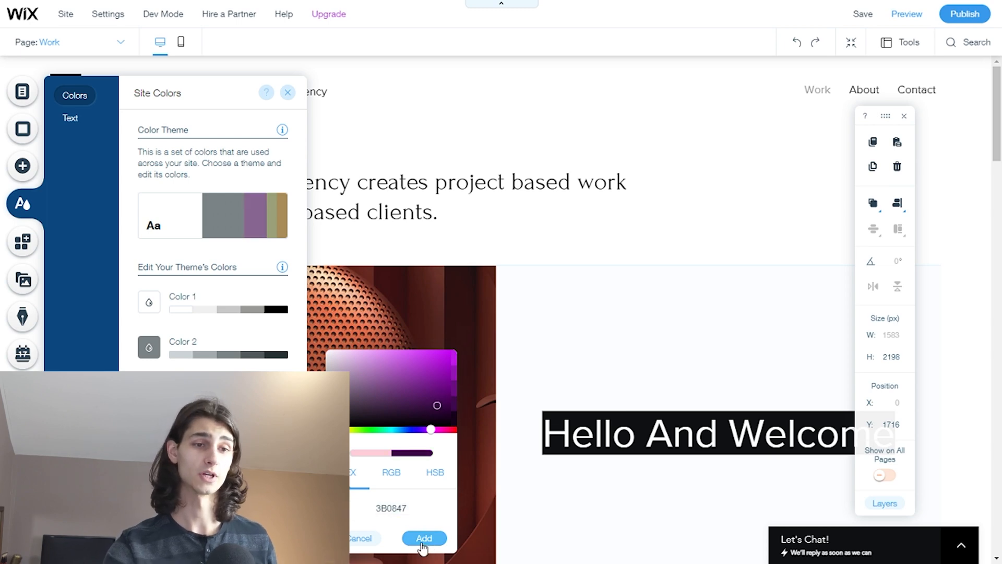
left_click(423, 543)
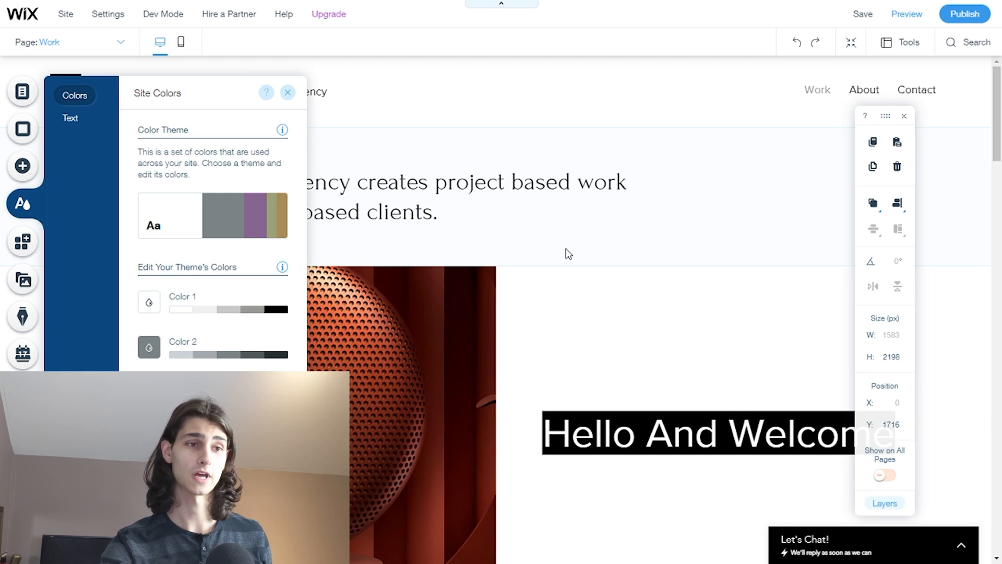
left_click(569, 254)
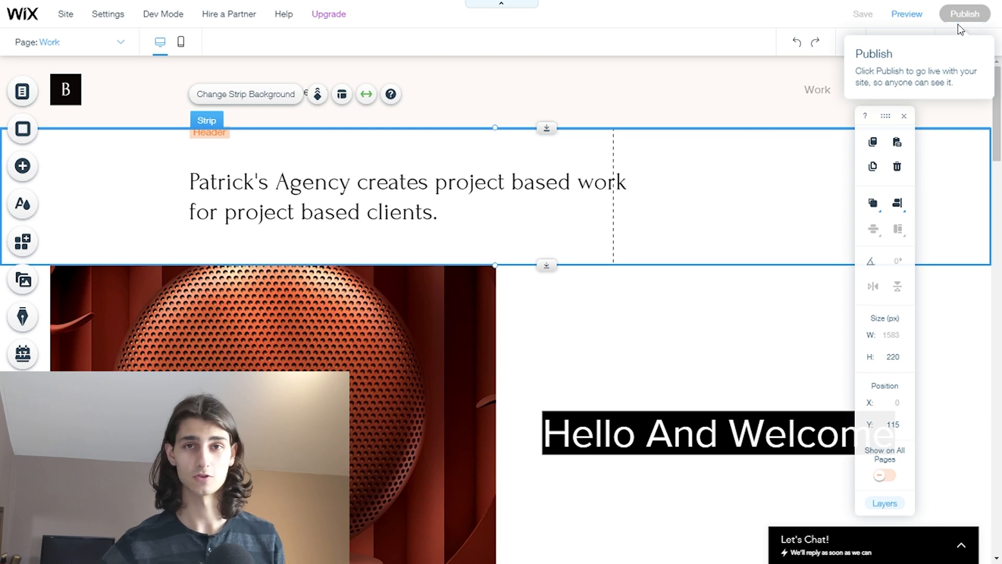
Step: Publish the site, check its live web address, and dismiss the congratulations and mobile site dialogs
left_click(957, 23)
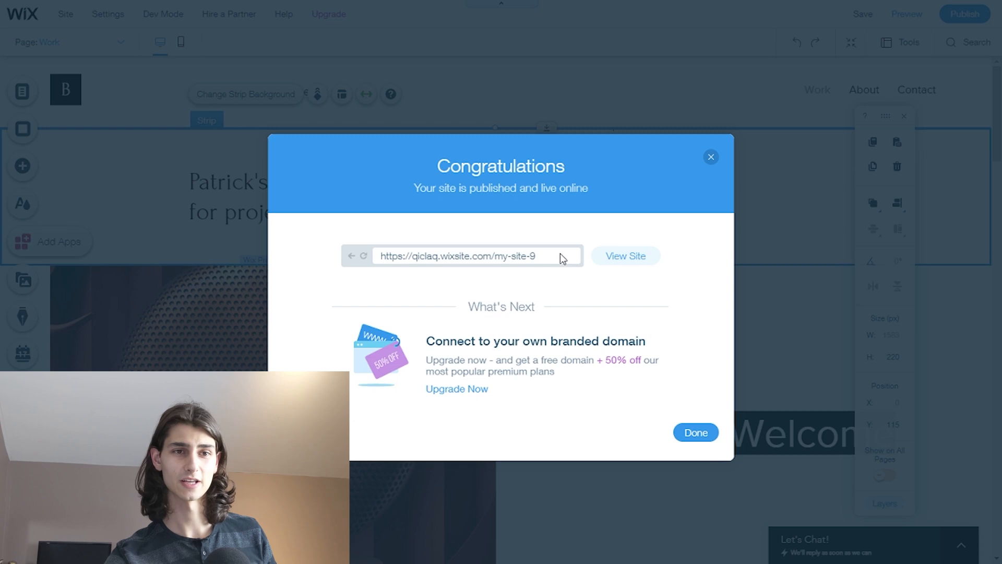
left_click_drag(535, 255, 399, 271)
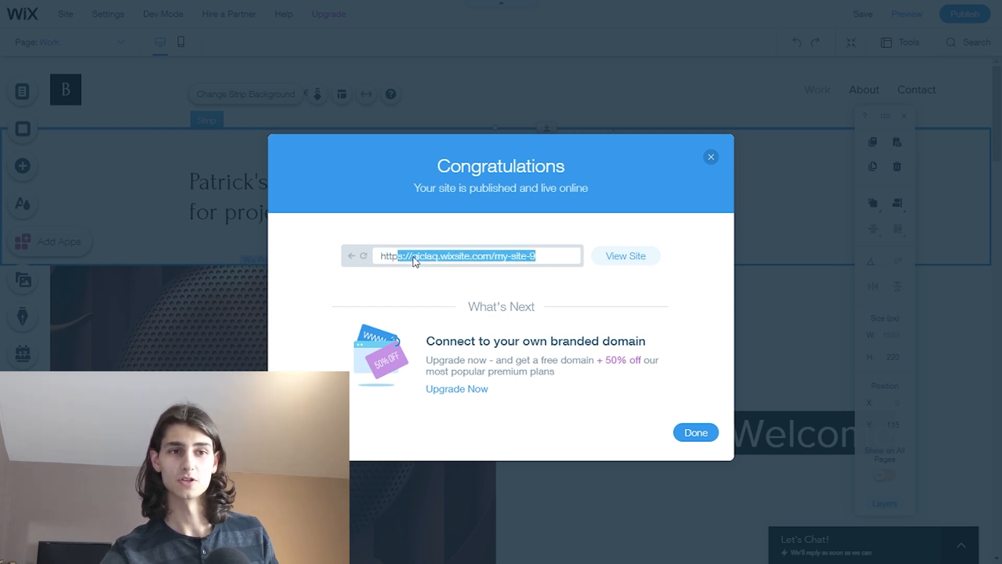
left_click(412, 256)
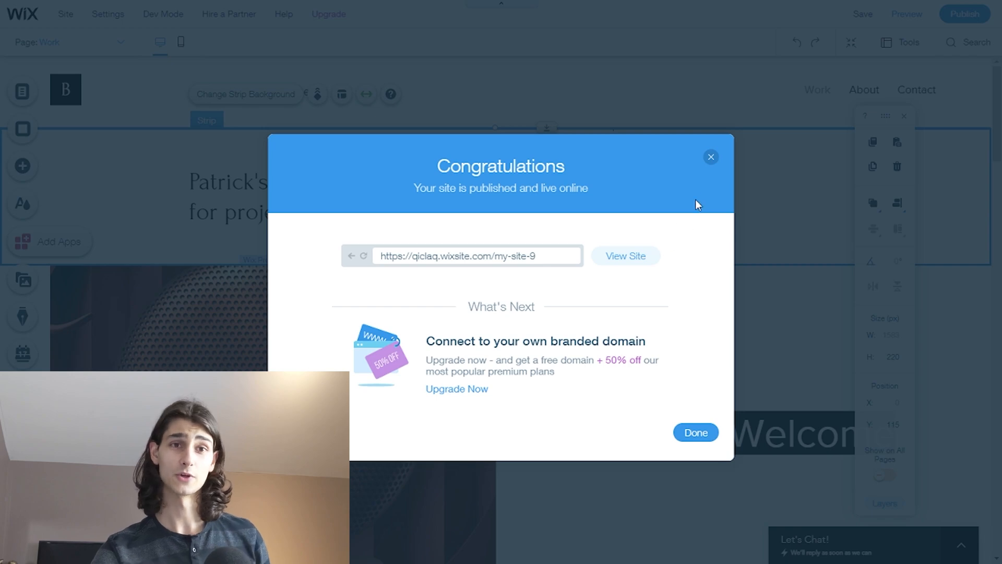
left_click(710, 158)
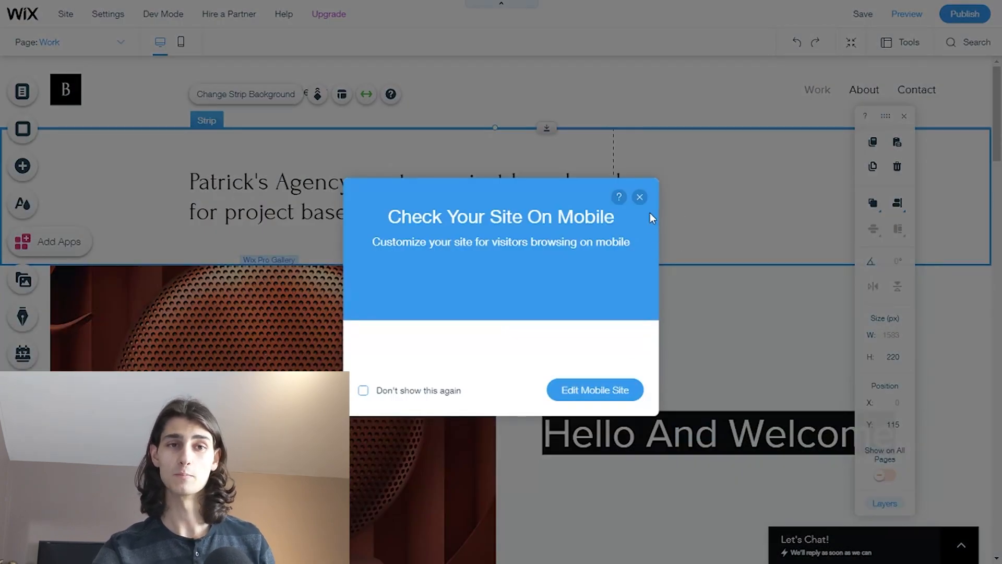
left_click(639, 197)
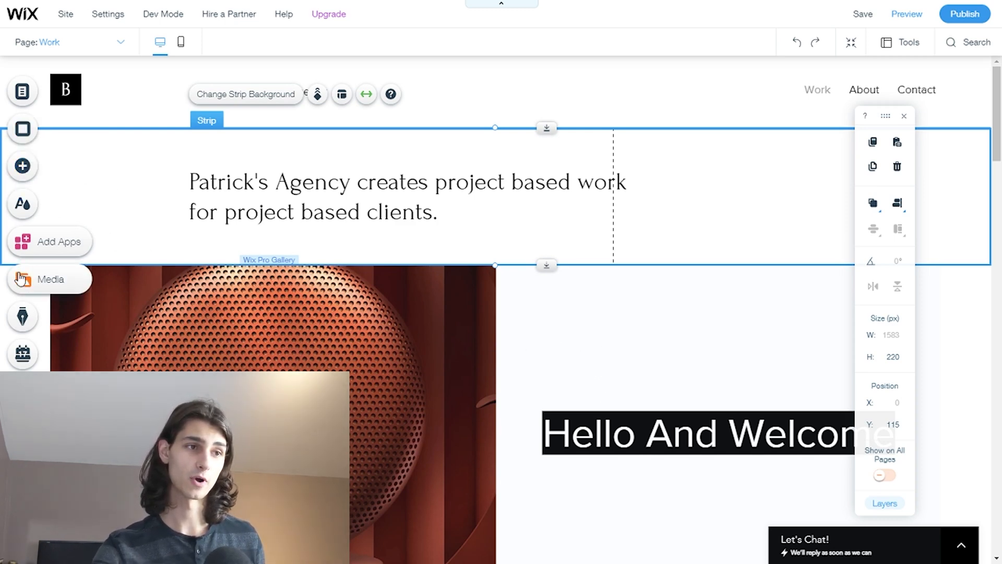
Step: Add Bookings to the site and start creating a 1-on-1 service in the services manager
left_click(24, 359)
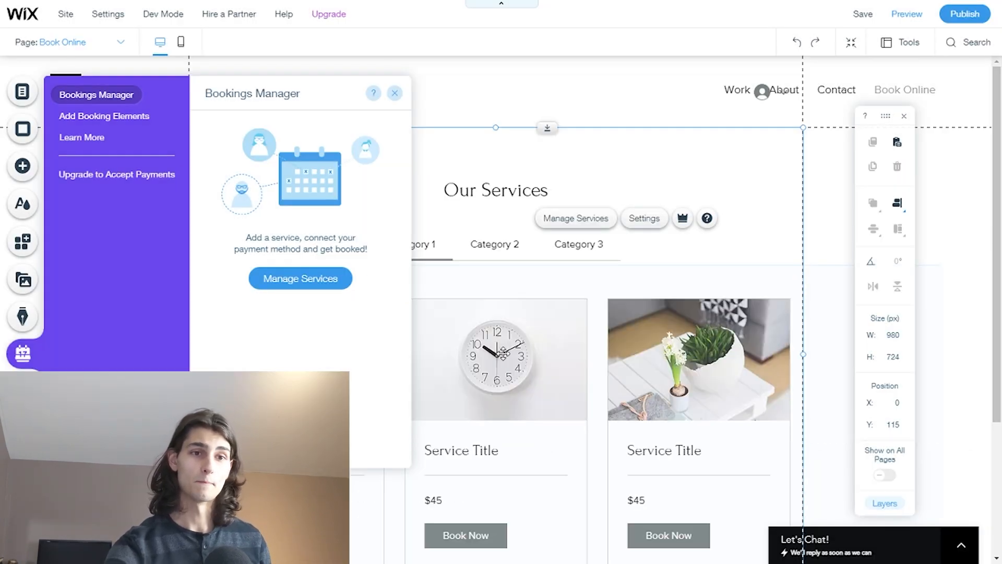
left_click(309, 291)
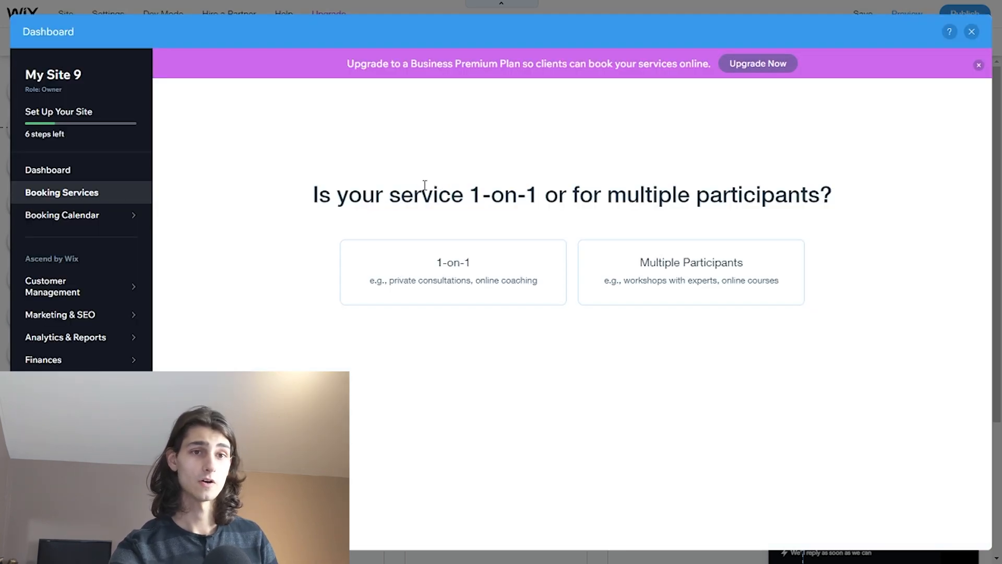
left_click(436, 292)
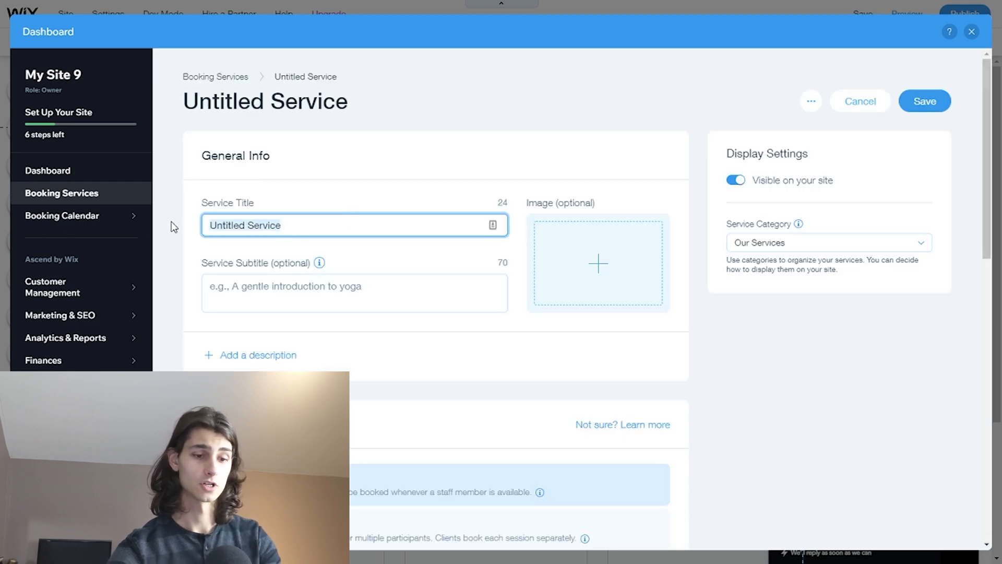
Step: Give the booking service the title "Meeting" and the subtitle "Meeting with client"
type("Meeting")
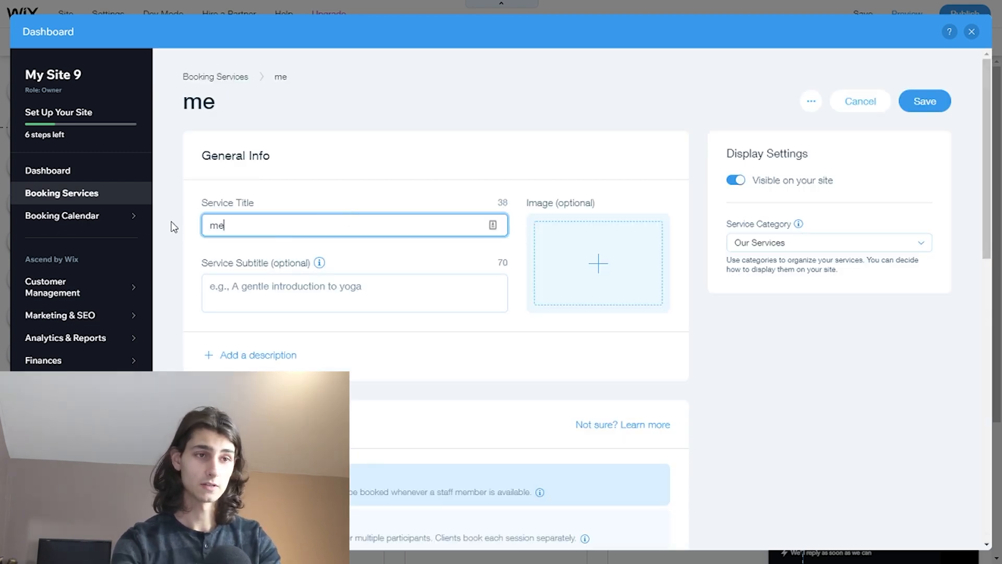
key("Tab")
type("Meeting with client")
left_click(434, 357)
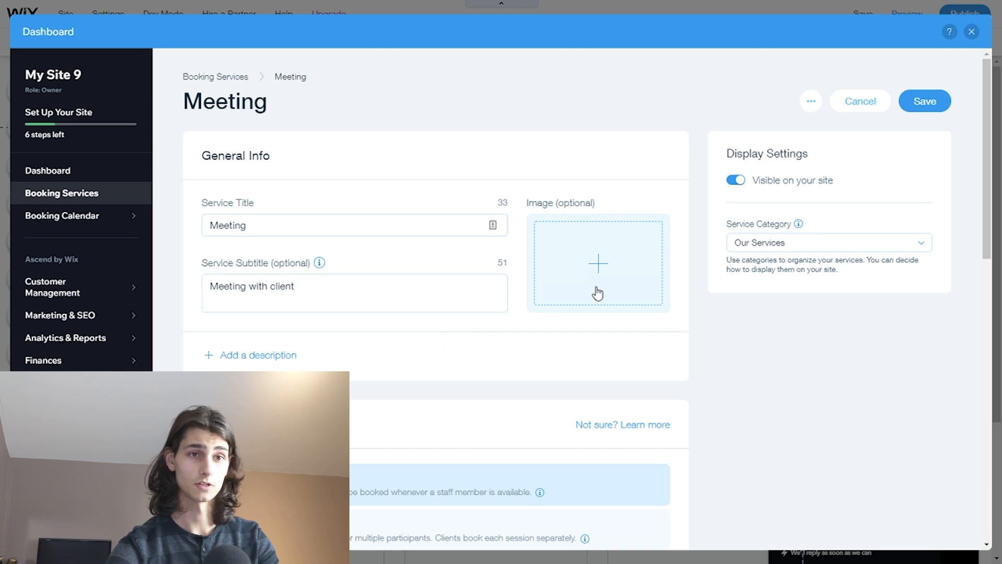
Step: Set the Meeting service's session duration to 30 minutes and add a buffer time of 5 min
scroll(559, 348, "down", 4)
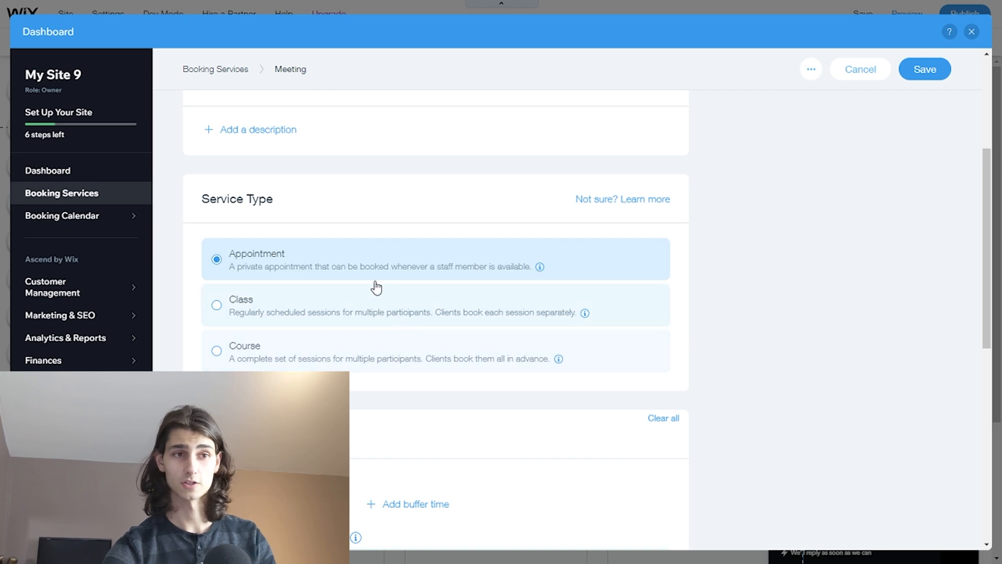
scroll(543, 338, "down", 4)
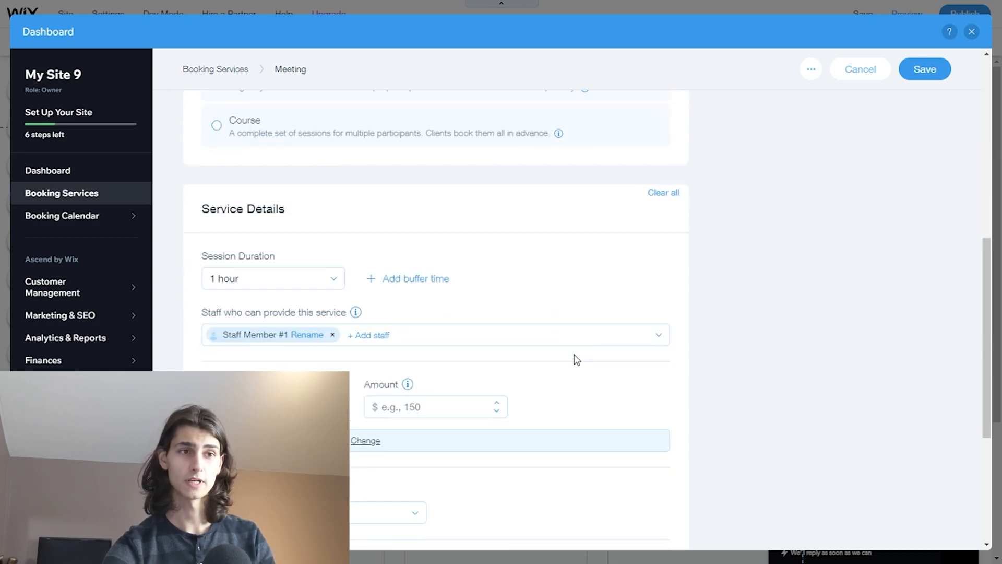
scroll(432, 299, "down", 1)
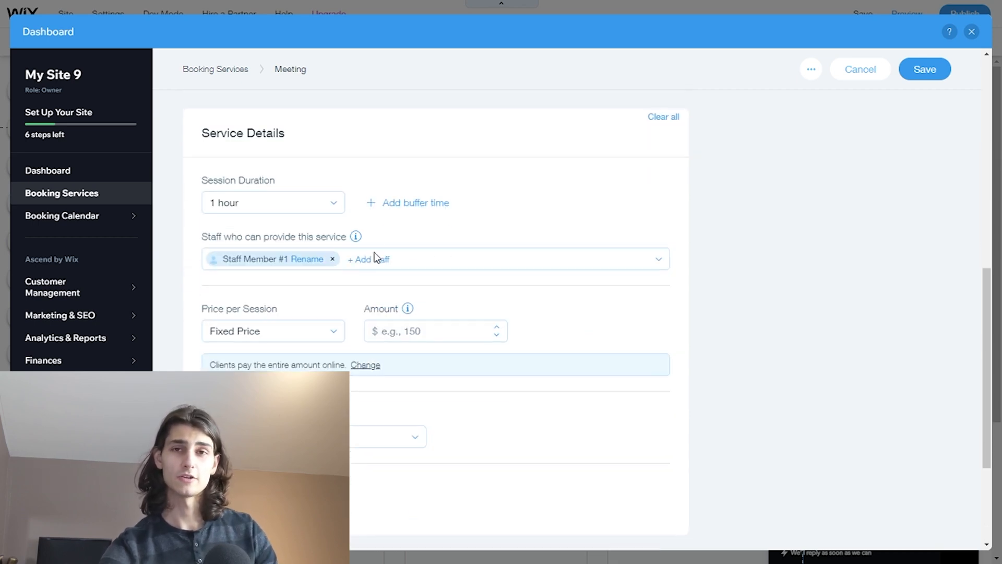
left_click(270, 210)
left_click(257, 250)
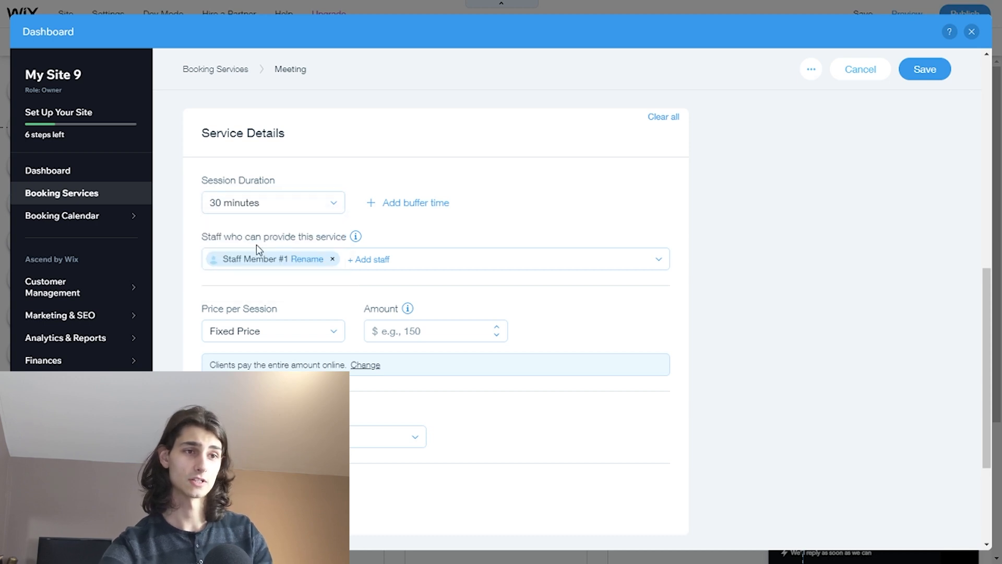
left_click(417, 207)
left_click(407, 202)
left_click(413, 246)
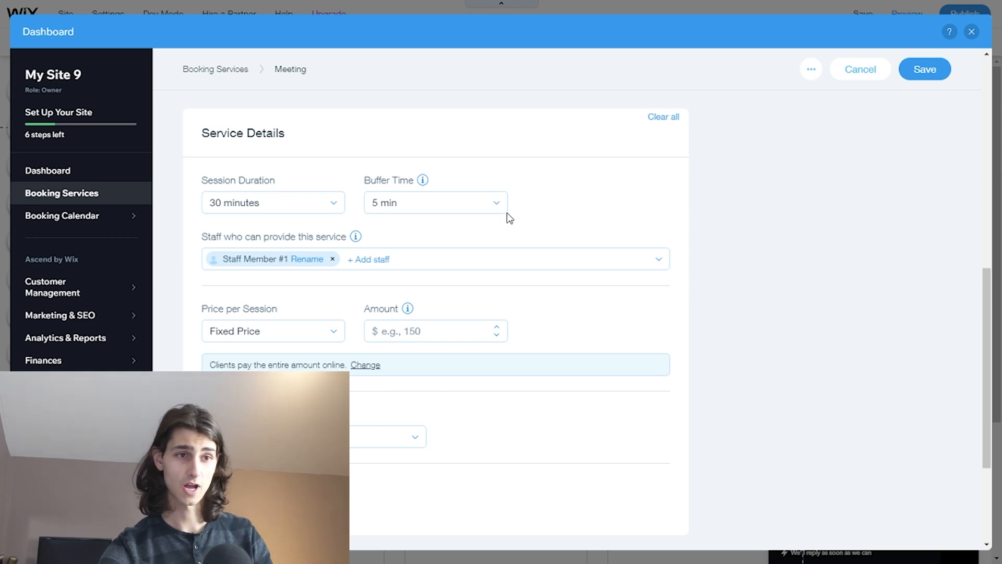
Step: Rename the Meeting service's default staff member with the staff member's first name and save the new name
left_click(314, 261)
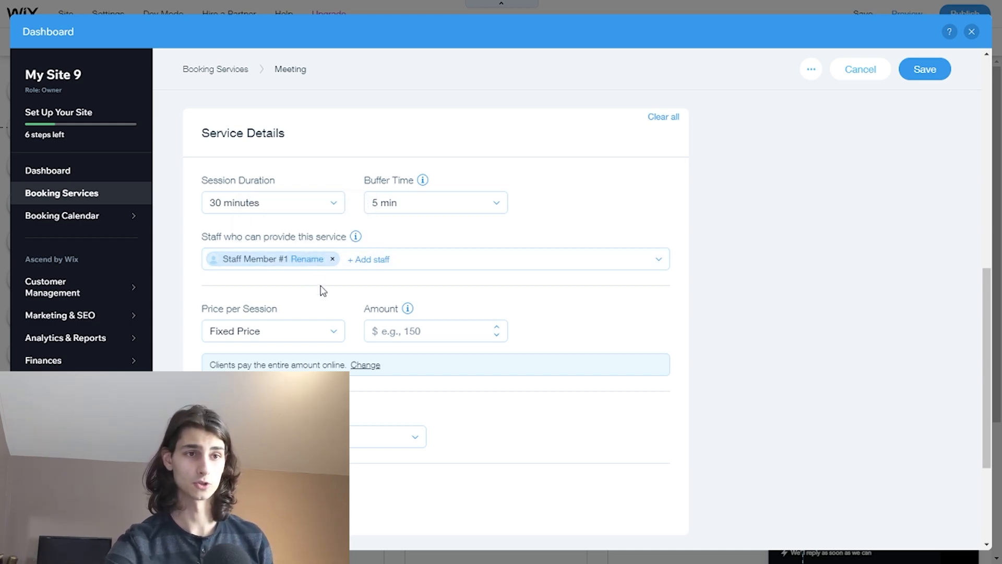
key("BackSpace")
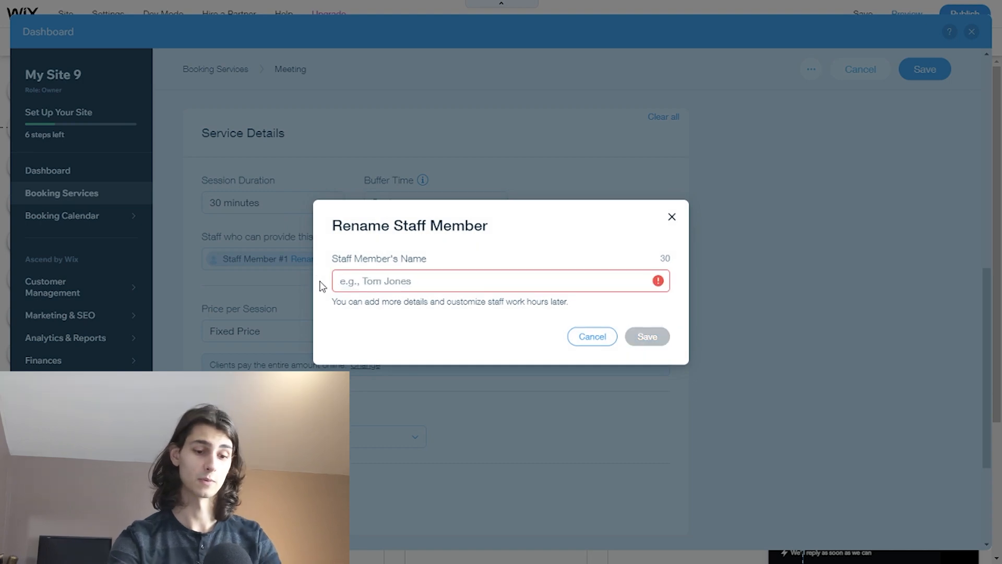
type("Patrick")
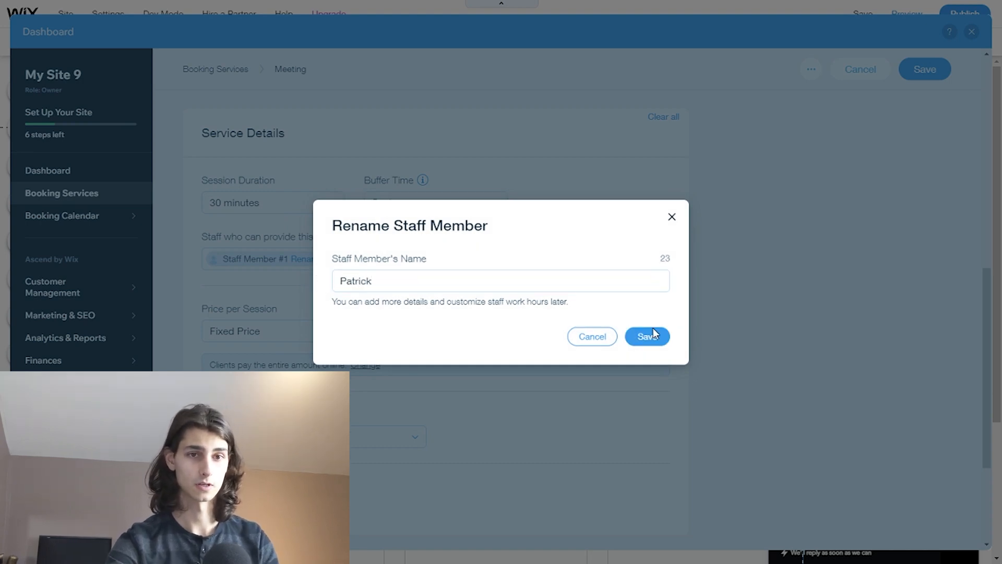
left_click(660, 340)
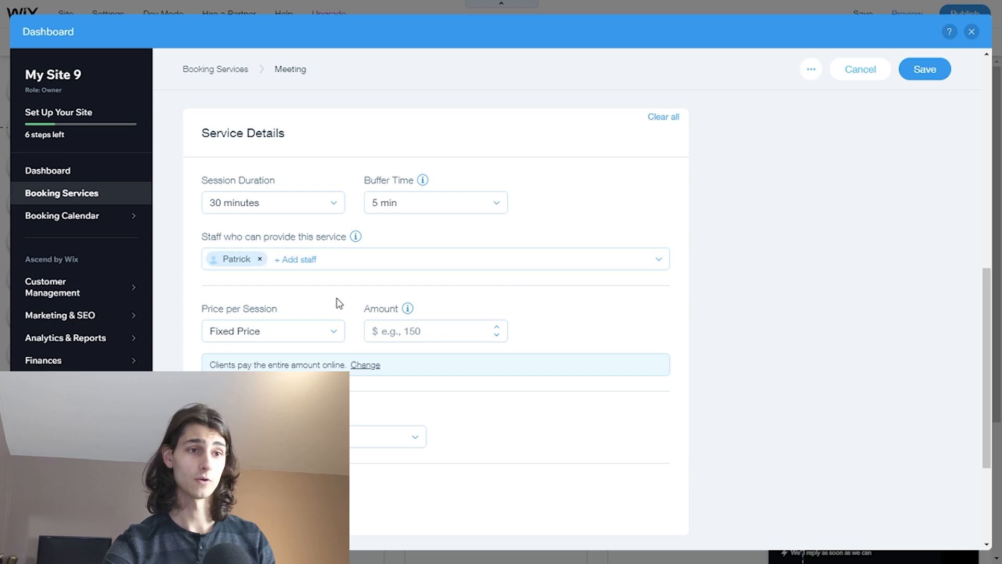
Step: Set the Meeting service's price per session to No Fee
scroll(324, 298, "down", 2)
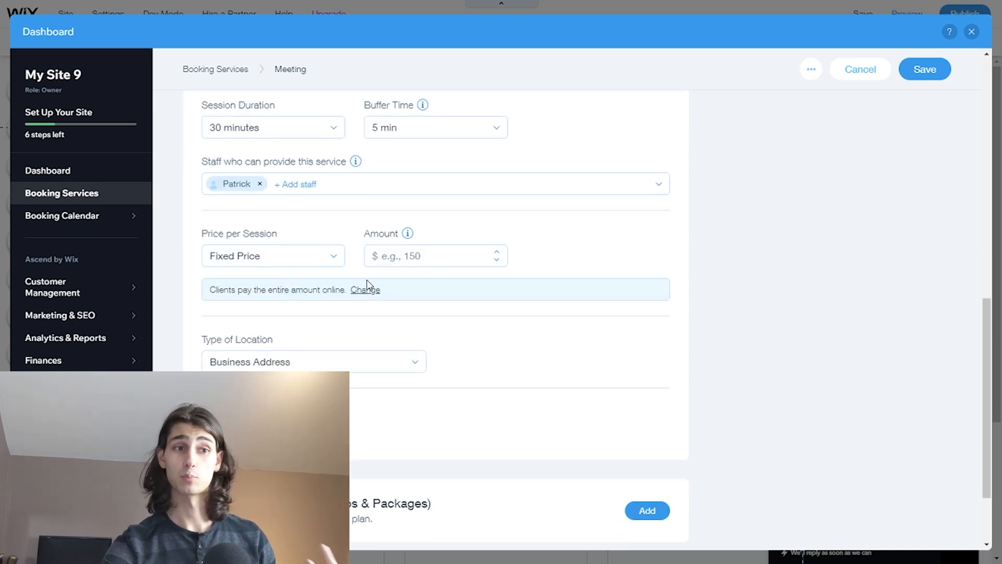
left_click(333, 262)
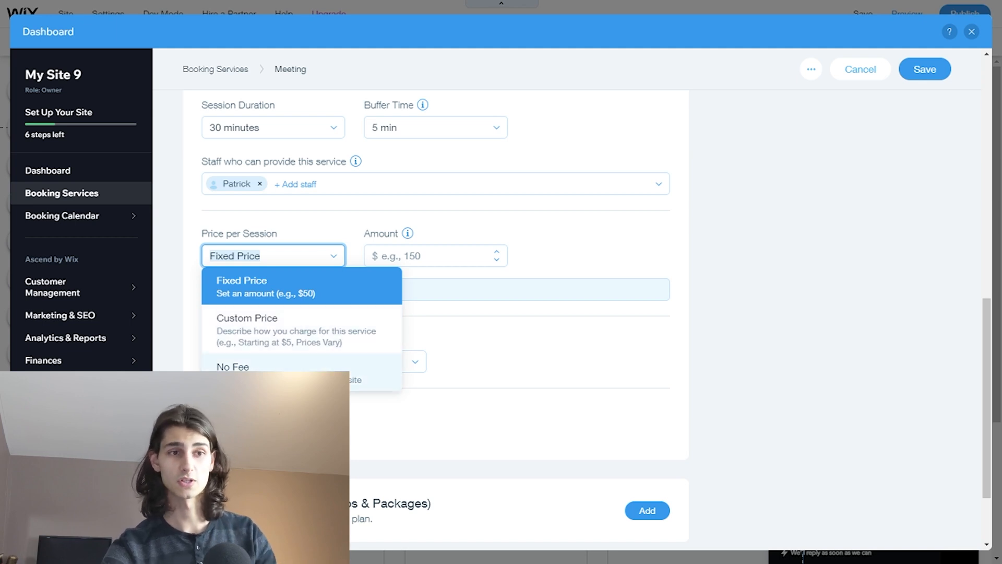
left_click(300, 347)
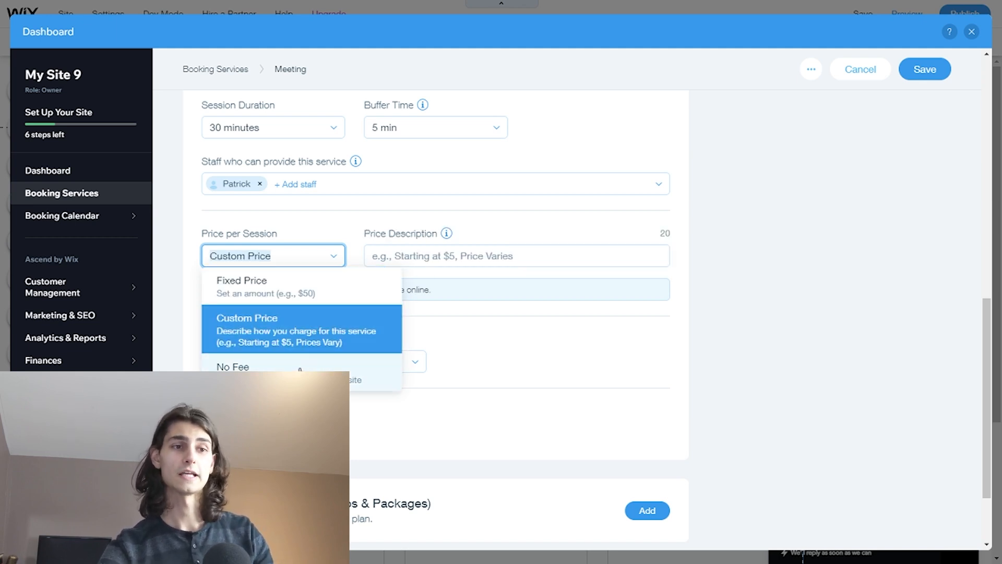
left_click(300, 370)
left_click(301, 369)
left_click(388, 332)
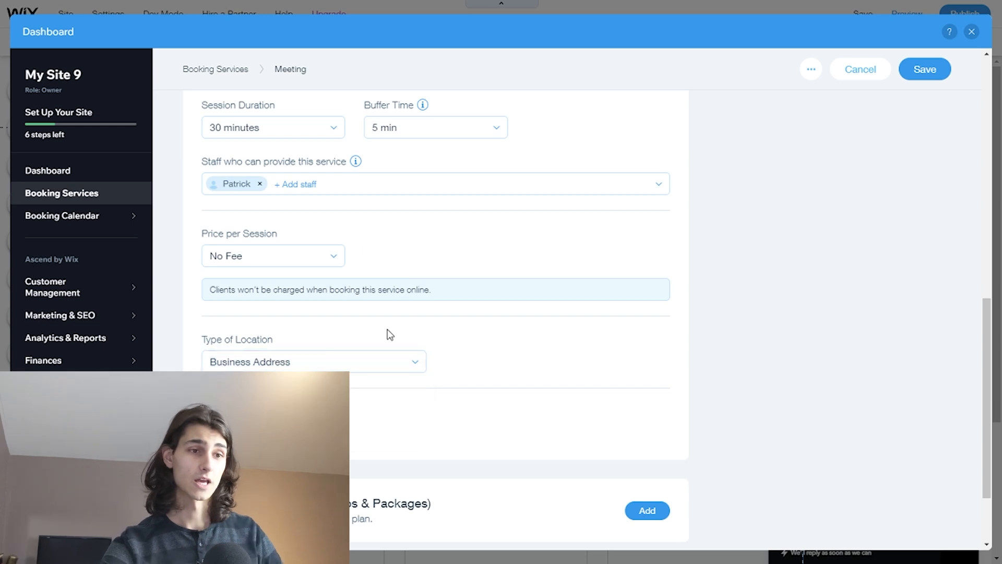
Step: Set the service's type of location to Custom Location and enter "Online Session" as the custom location
left_click(319, 368)
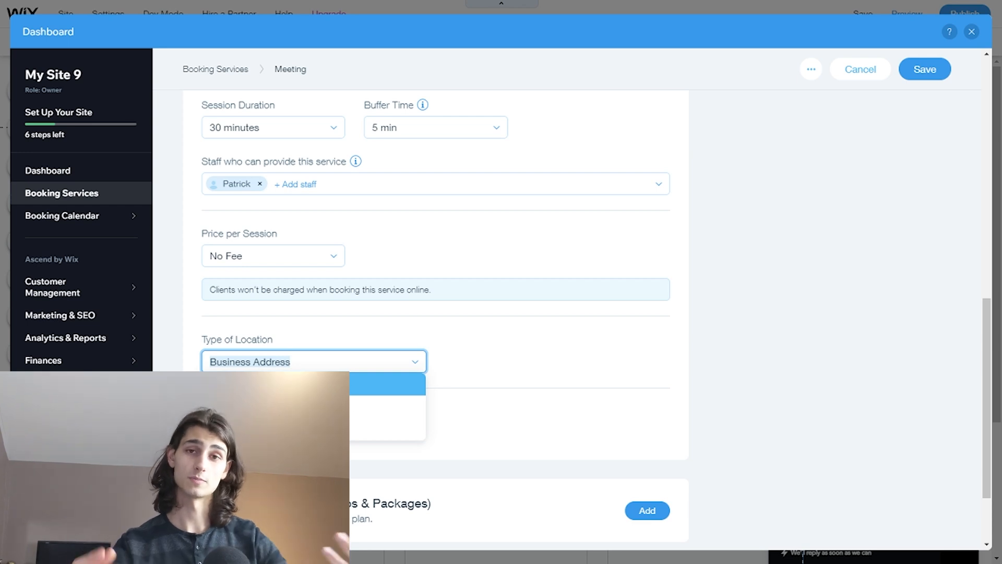
scroll(300, 362, "down", 2)
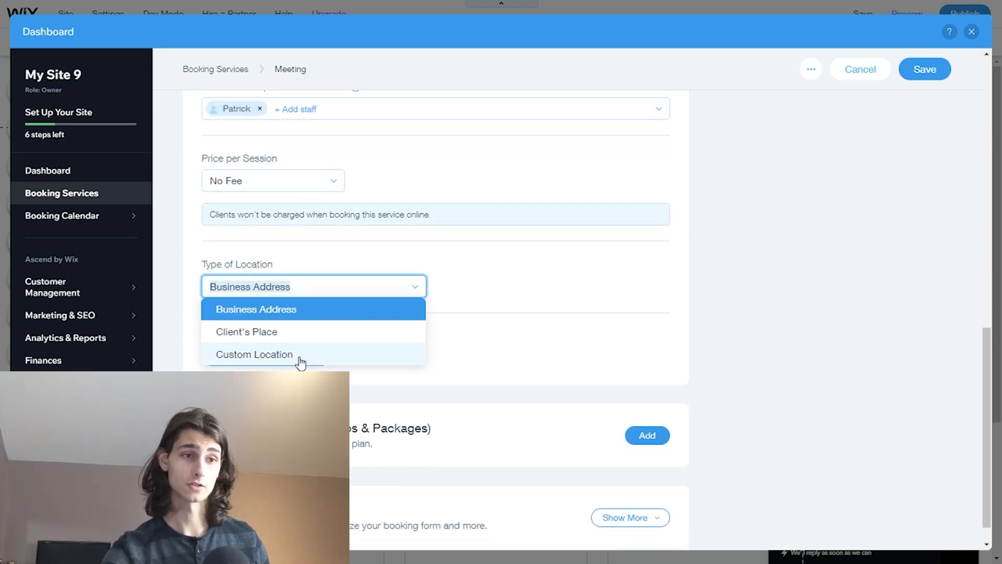
left_click(303, 356)
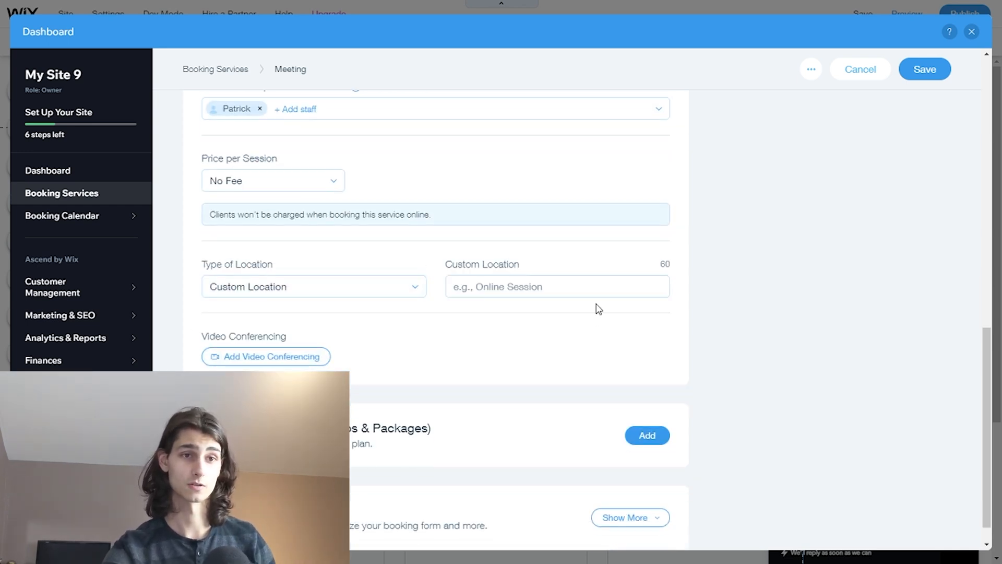
left_click(576, 286)
type("Online")
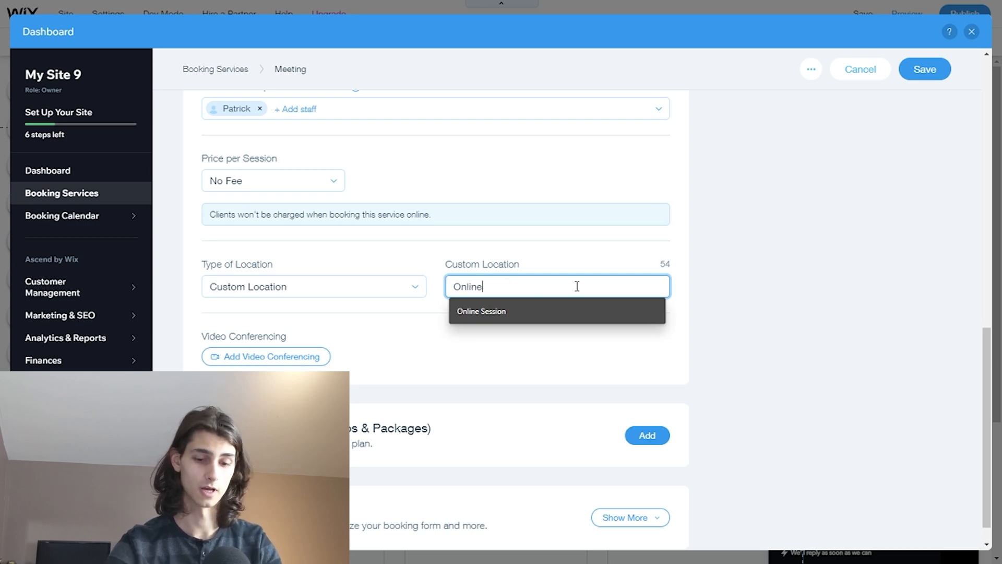
type(" Session")
left_click(549, 336)
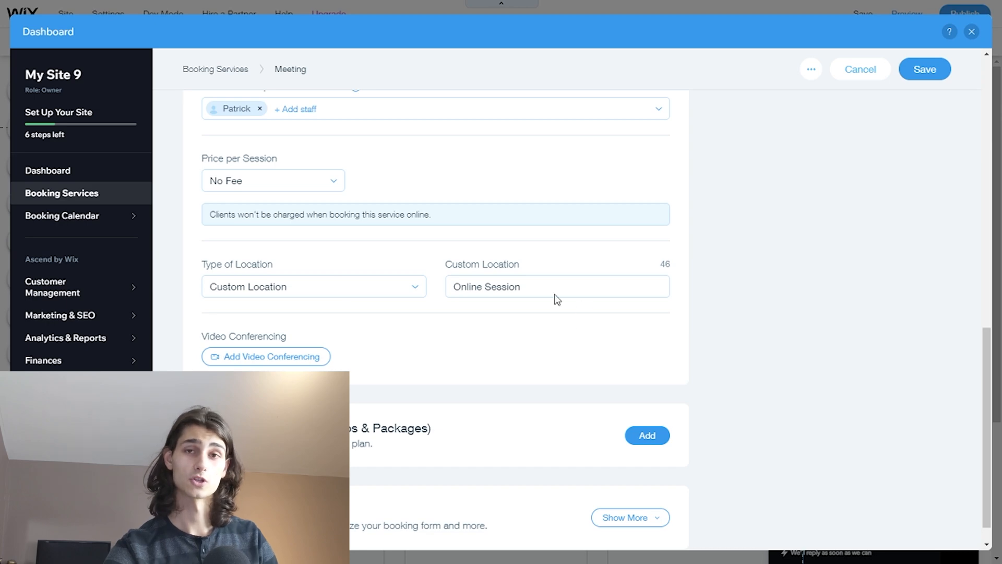
Step: Expand the service's additional settings, choose to create a custom booking form, and save the service's progress to continue
scroll(390, 308, "down", 1)
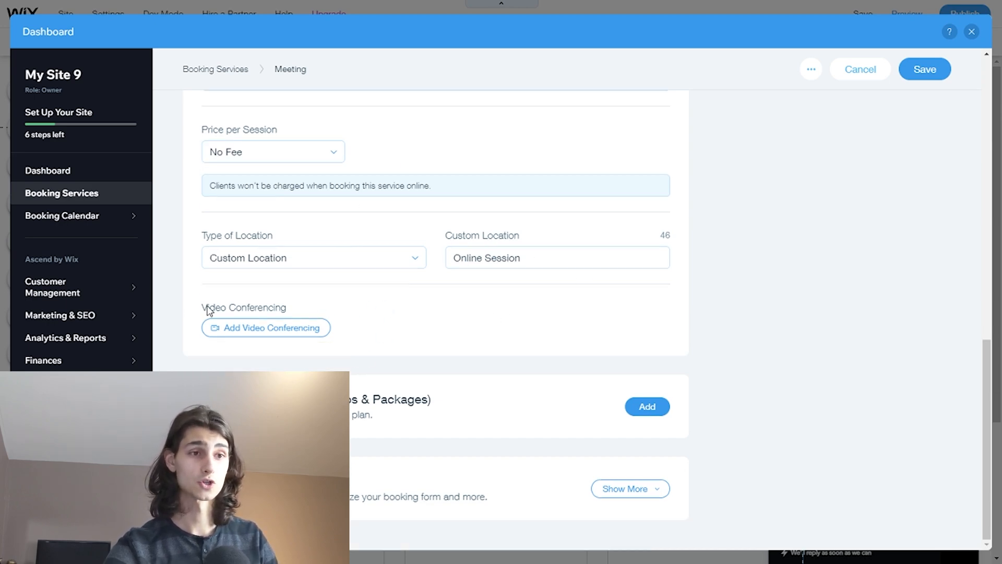
left_click(281, 334)
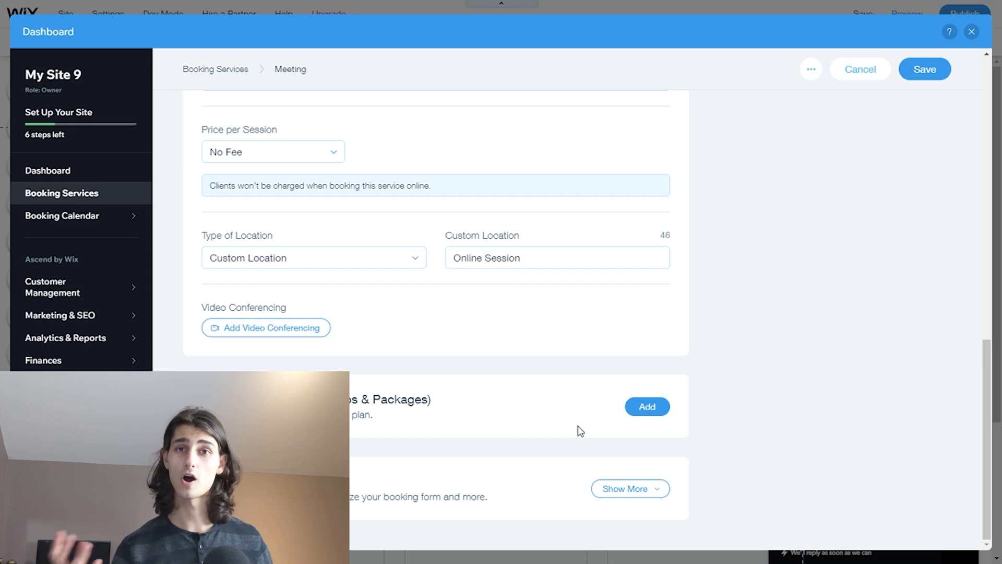
left_click(629, 488)
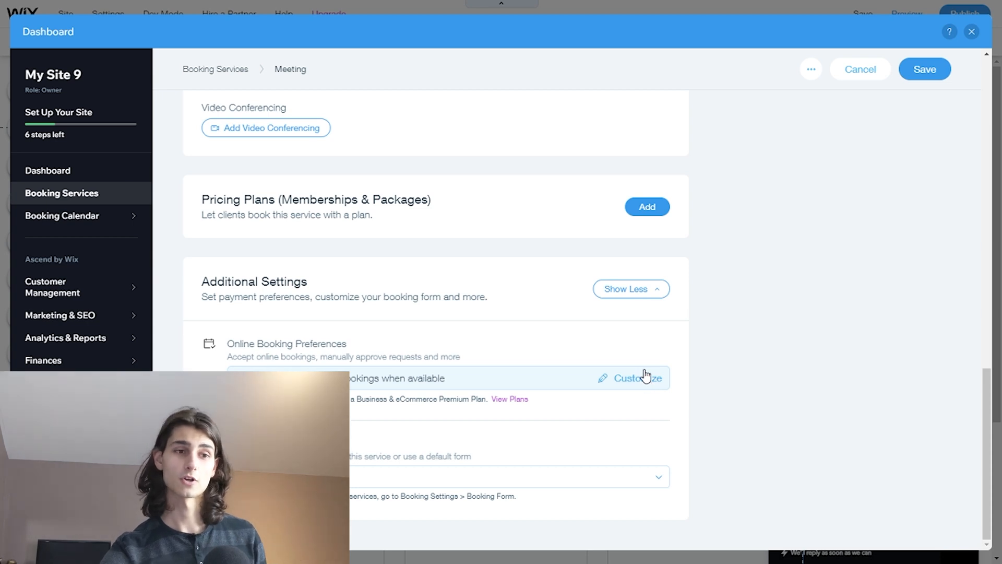
left_click(423, 481)
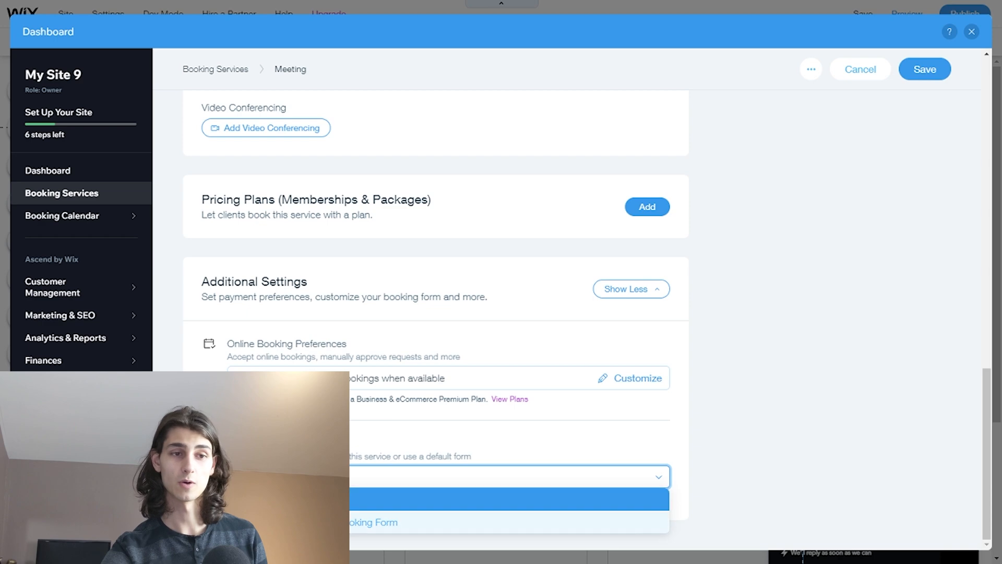
left_click(532, 522)
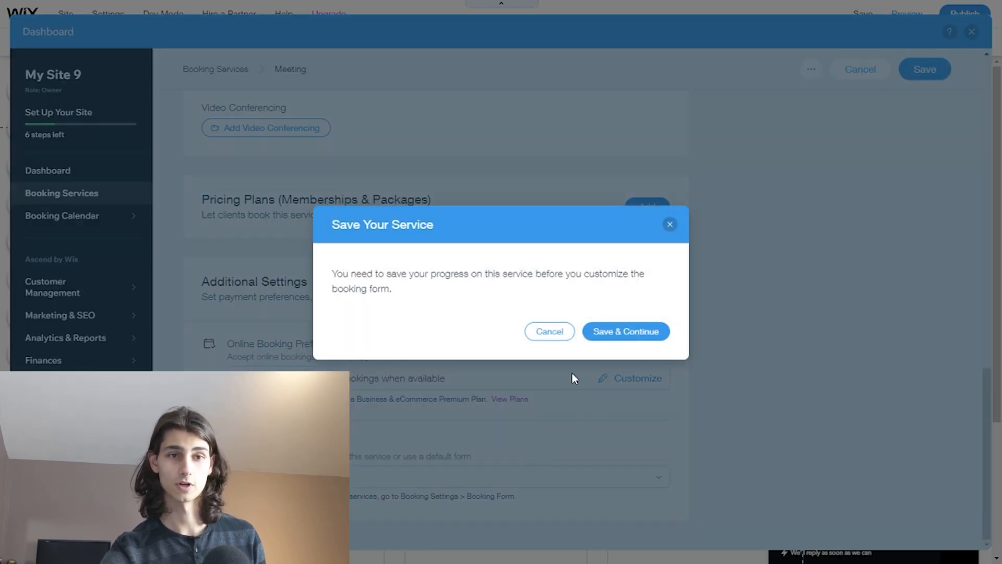
left_click(608, 331)
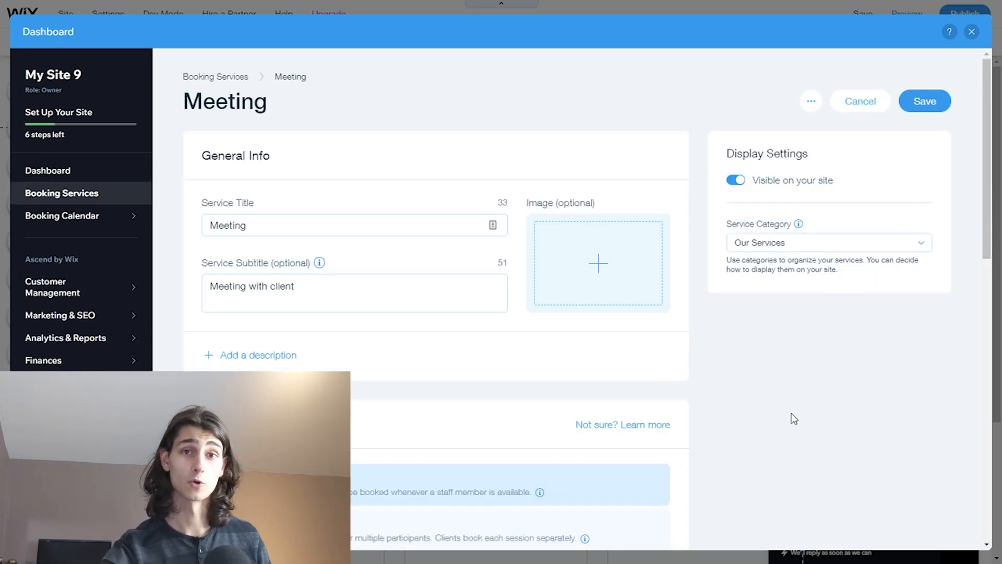
Step: Save the Meeting service, dismiss the premium upgrade offer, and close the dashboard to return to the site editor
left_click(927, 102)
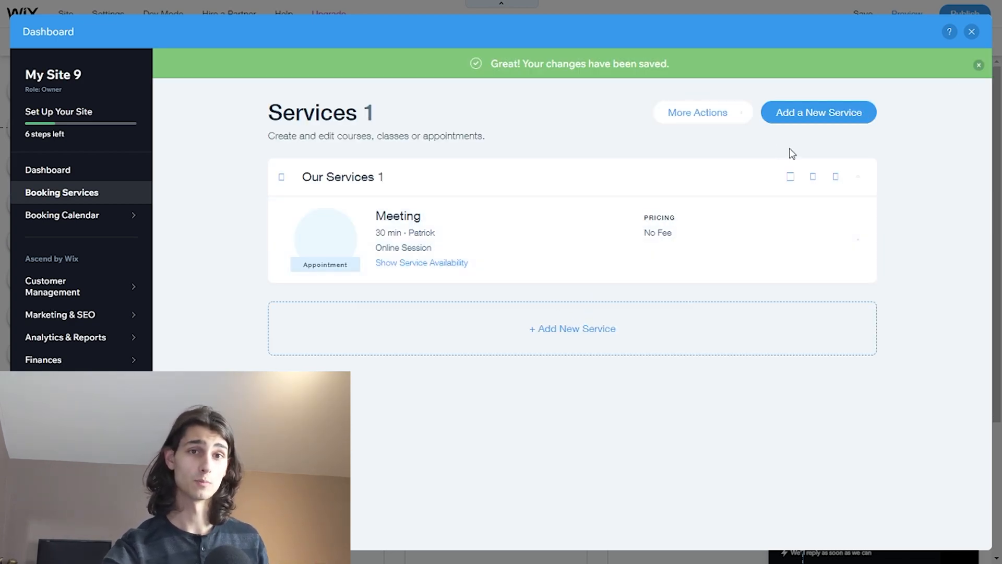
left_click(867, 114)
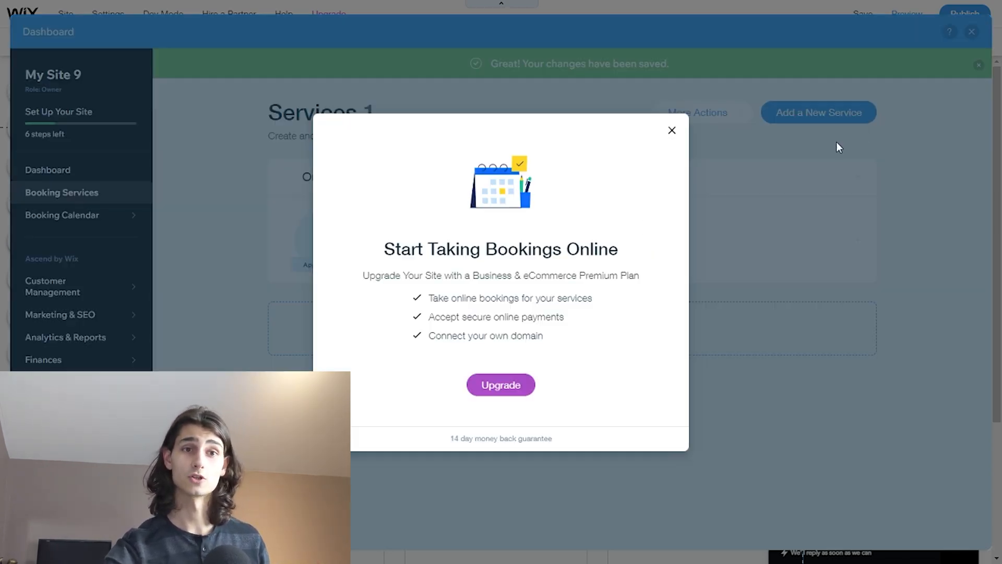
left_click(672, 131)
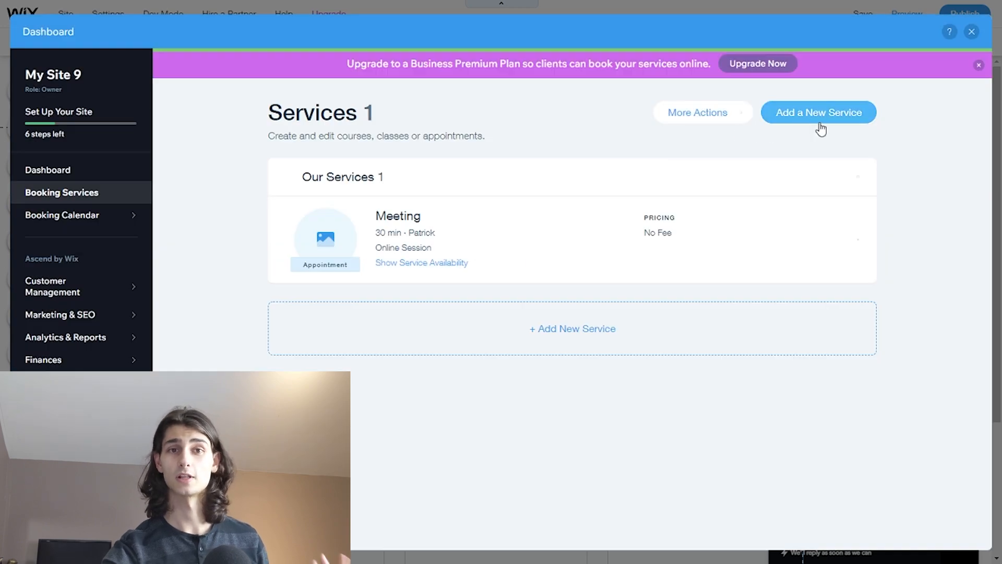
left_click(972, 31)
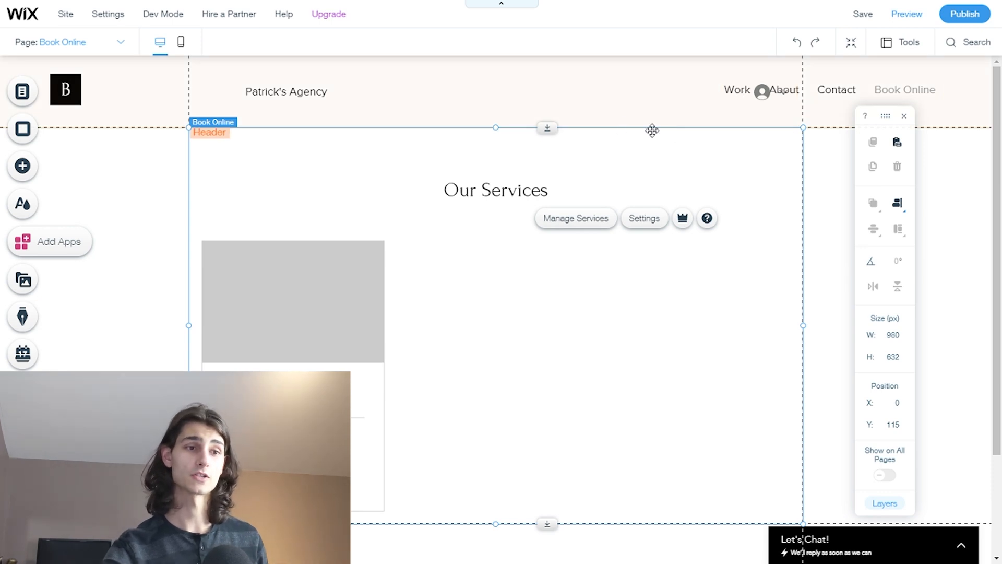
Step: Publish the updated site and open its live version from the congratulations dialog
left_click(973, 22)
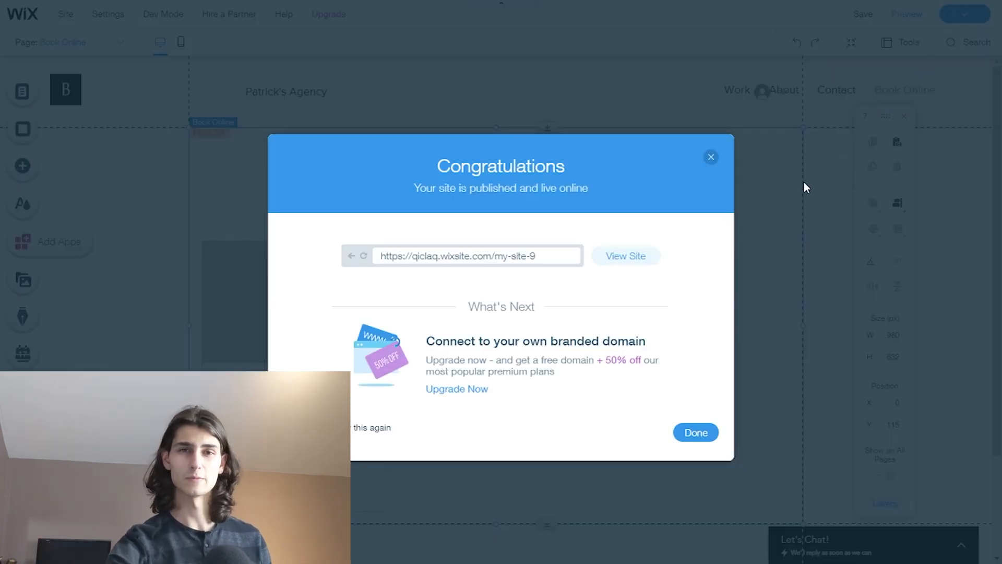
left_click_drag(516, 253, 380, 259)
left_click(498, 260)
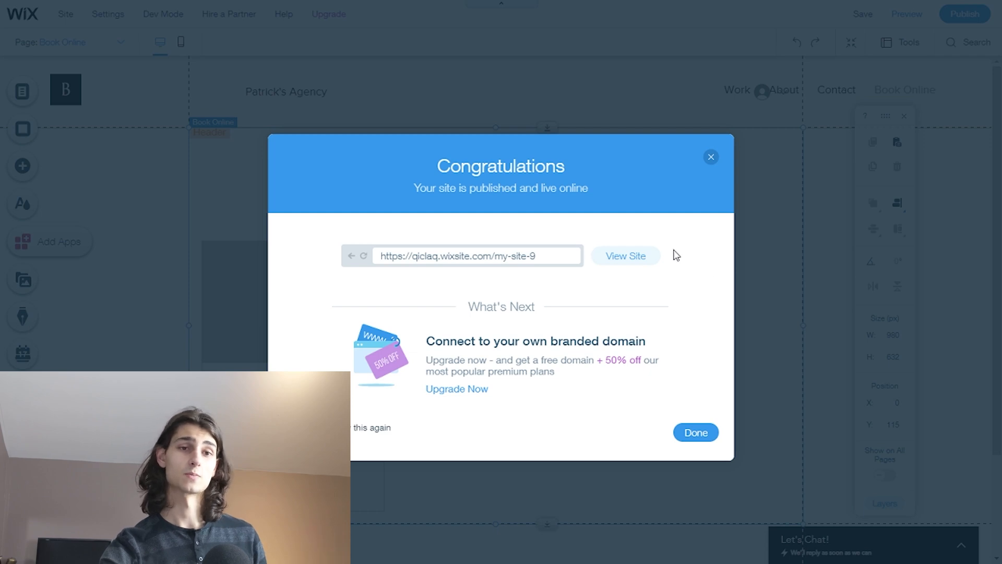
left_click(644, 256)
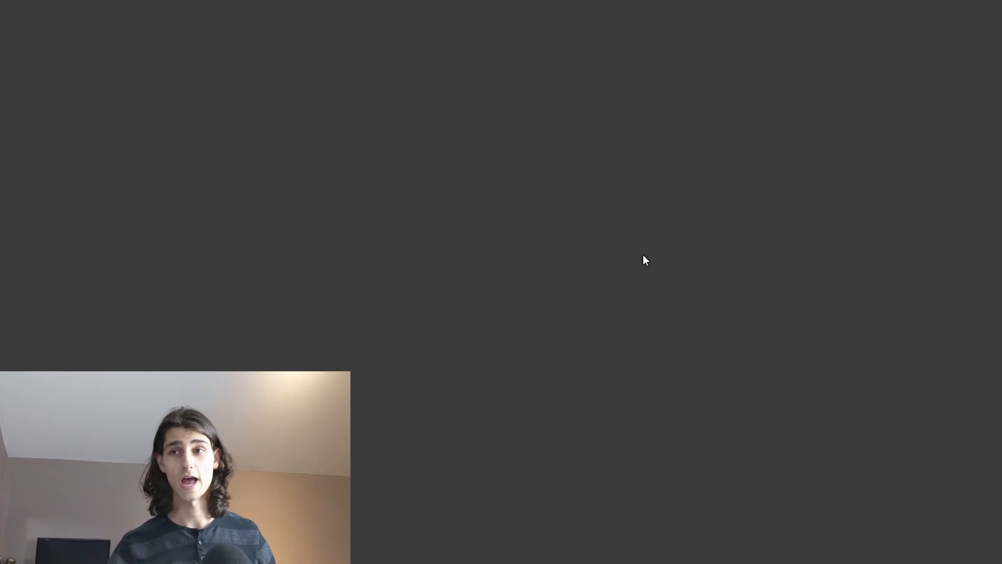
Step: Look through the live home page and follow the "Hello And Welcome" panel to check where it links
scroll(637, 284, "down", 3)
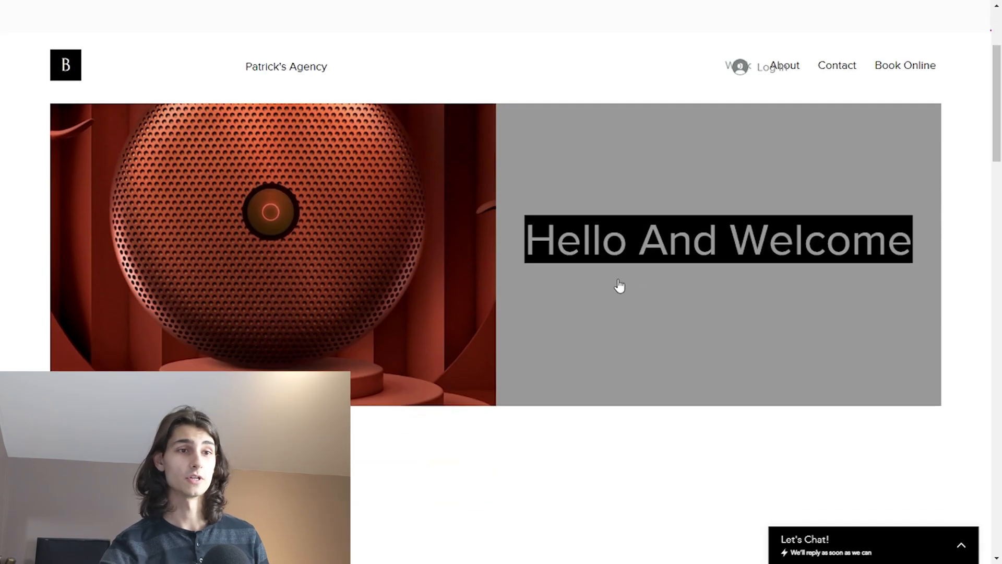
scroll(622, 286, "up", 3)
scroll(751, 292, "down", 2)
scroll(362, 319, "down", 1)
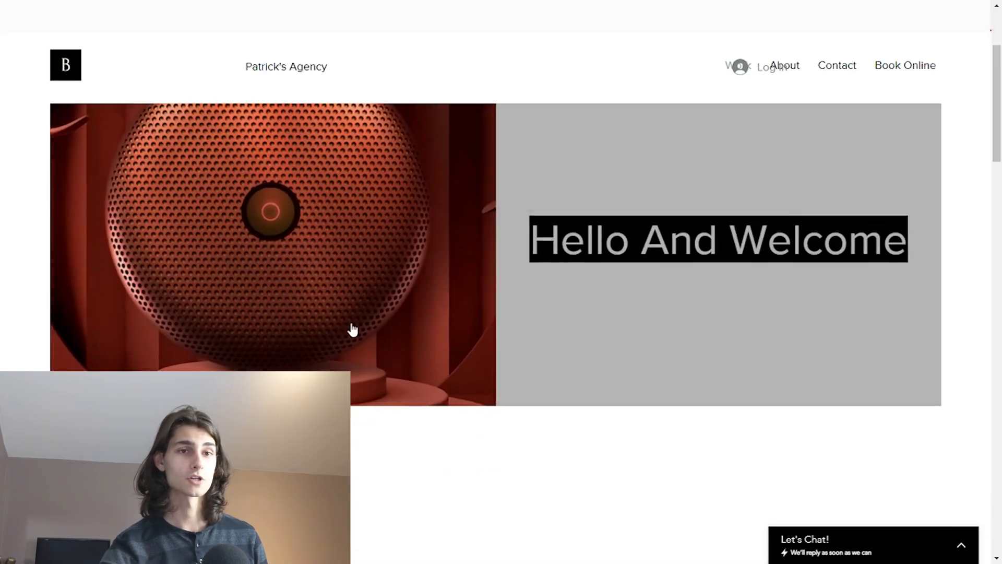
scroll(522, 297, "down", 6)
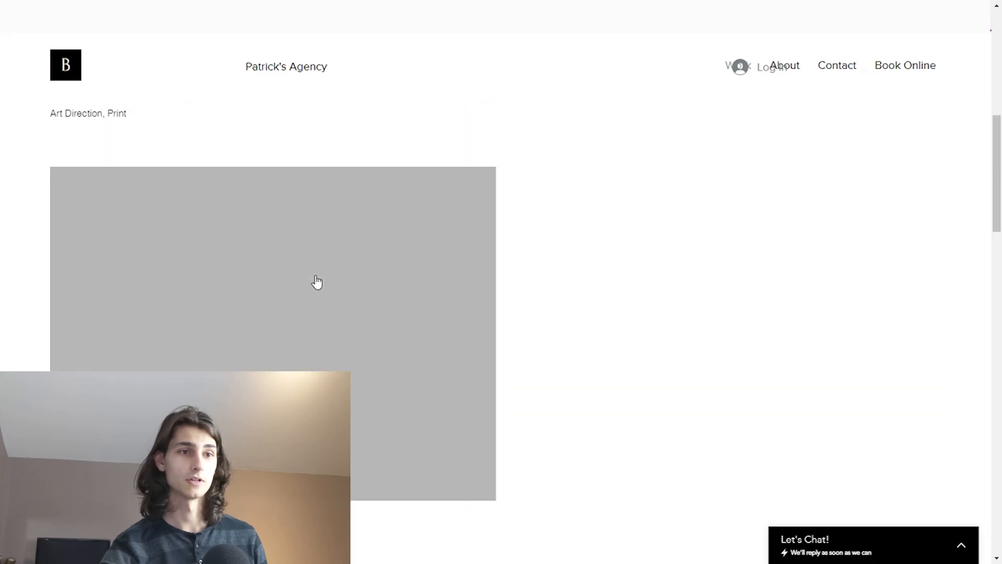
scroll(323, 224, "up", 6)
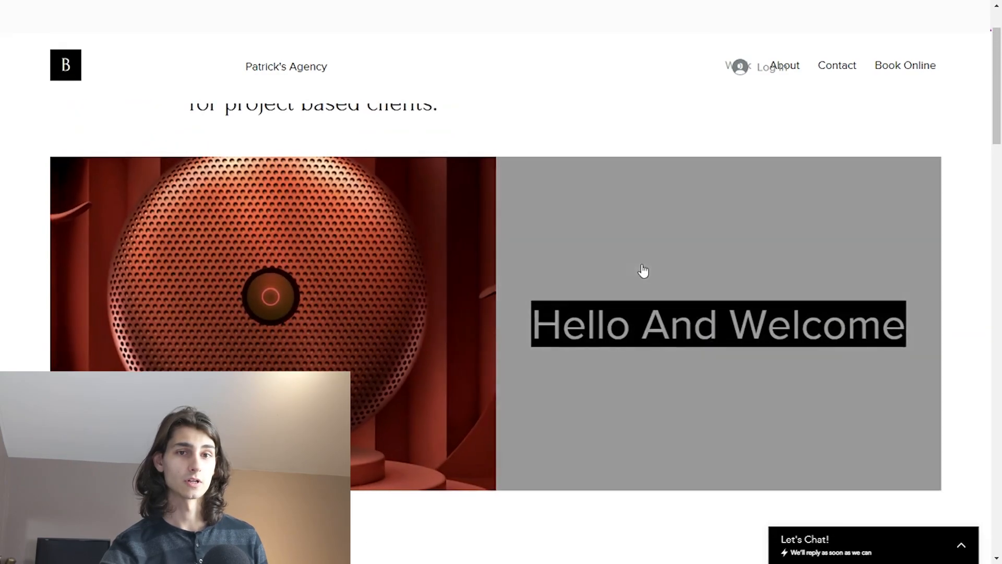
left_click(597, 284)
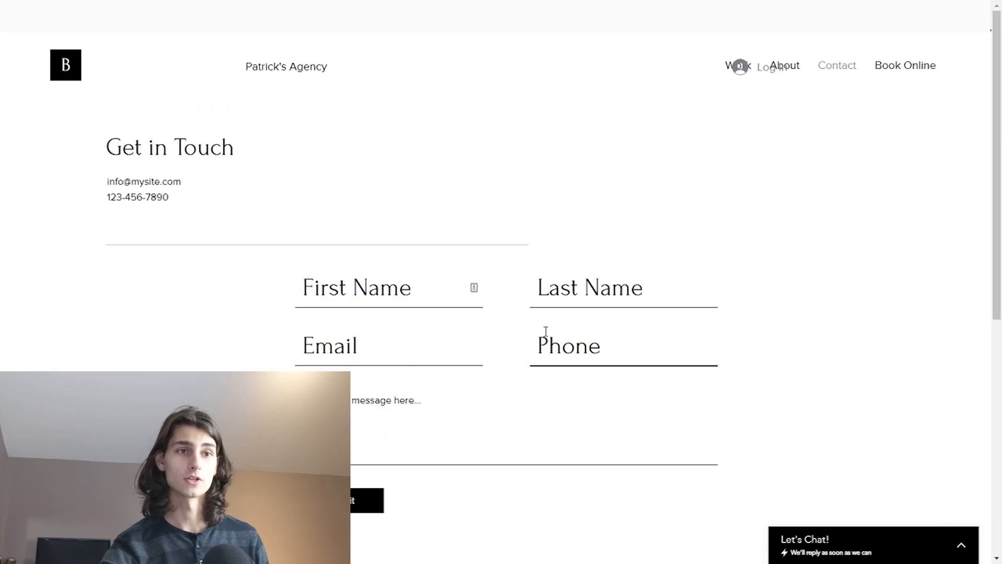
Step: Look over the live About page and follow its Contact Us button to check where it links
left_click(729, 72)
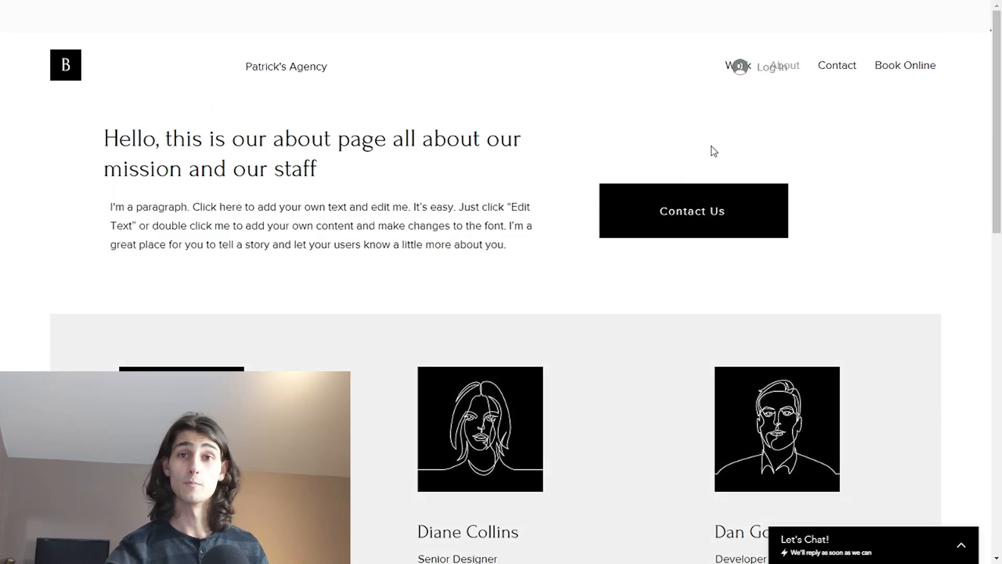
scroll(455, 186, "down", 2)
scroll(456, 186, "up", 2)
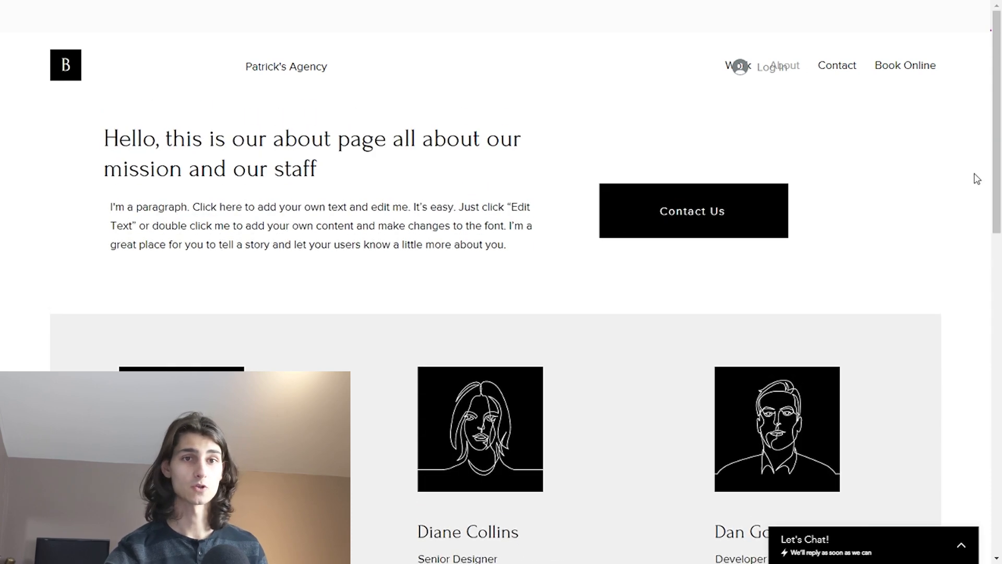
left_click(678, 213)
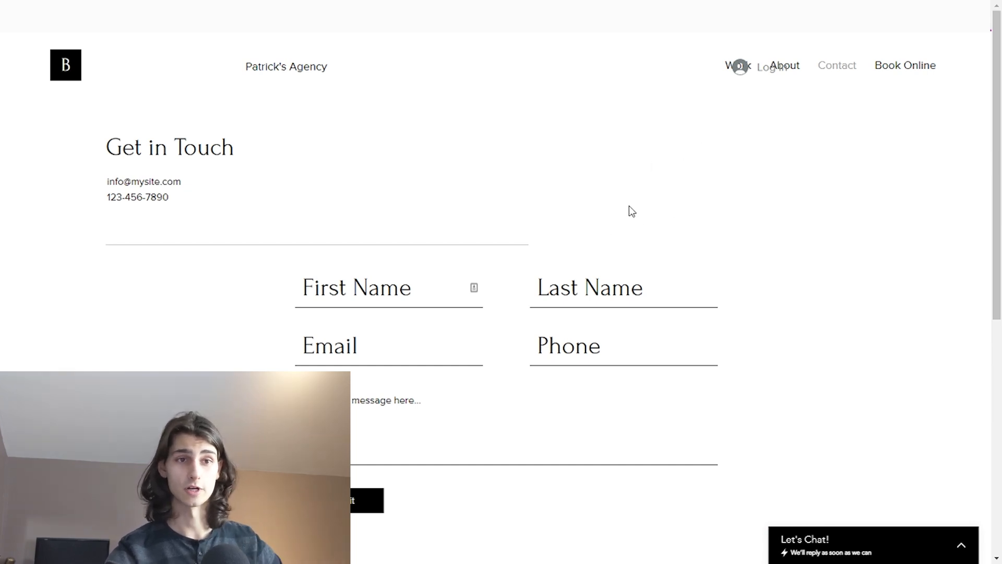
Step: Try the contact form by filling its First Name field from the autofill suggestion, and look over the rest of the page
left_click(425, 299)
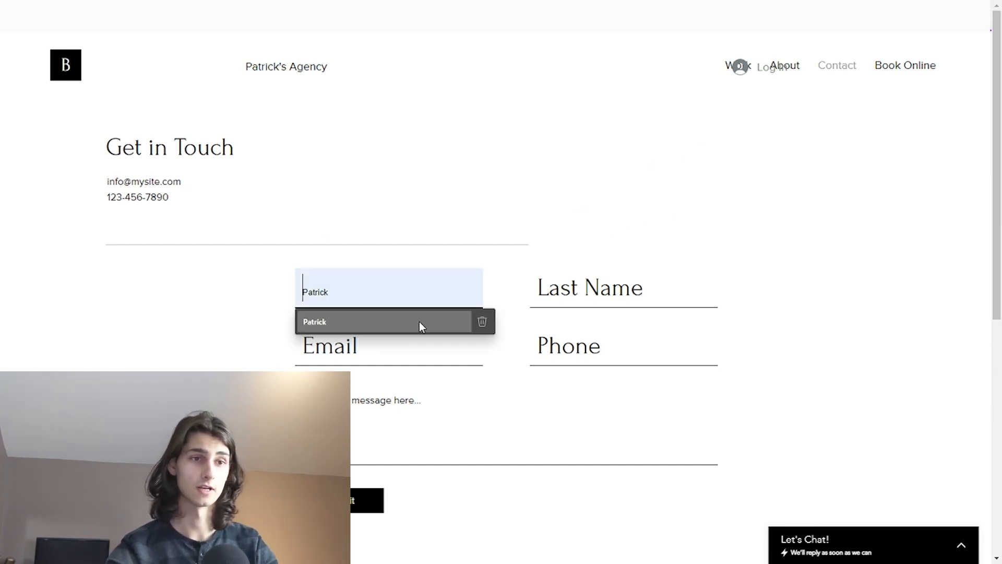
left_click(418, 323)
scroll(374, 346, "down", 2)
scroll(609, 213, "up", 10)
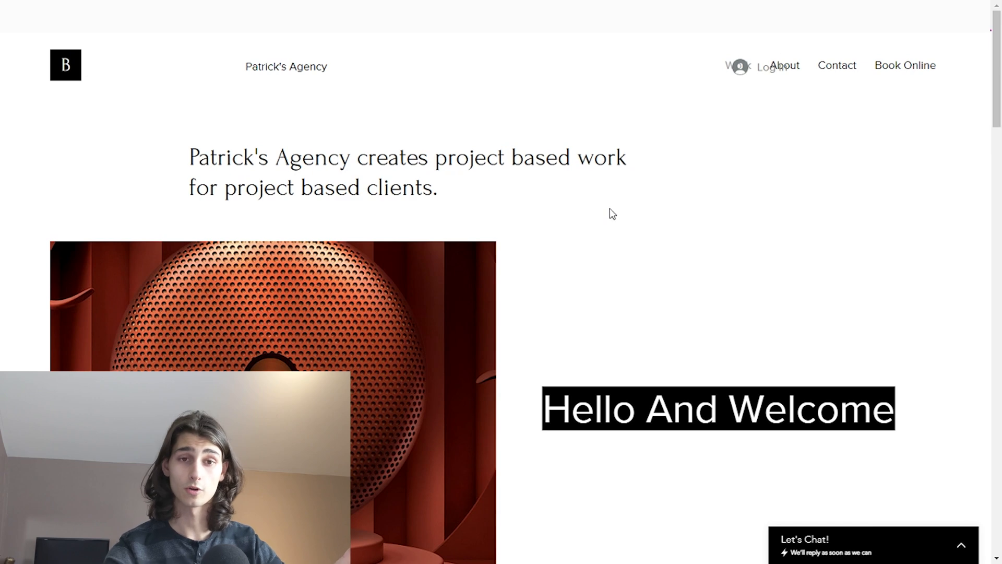
Step: Look through the project images on the live Work page and open the skincare project to check its link
scroll(598, 220, "down", 2)
scroll(324, 253, "down", 10)
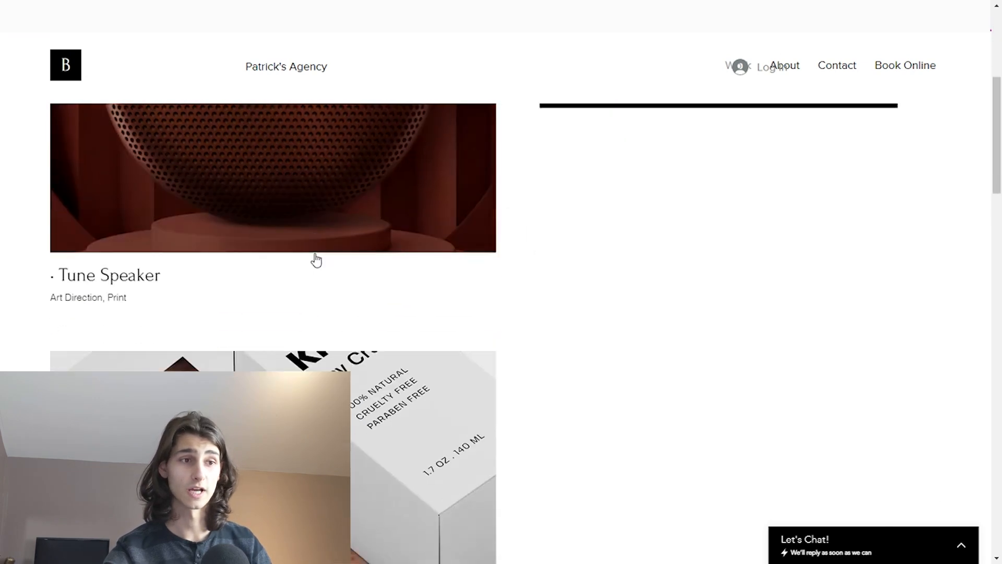
scroll(311, 264, "up", 2)
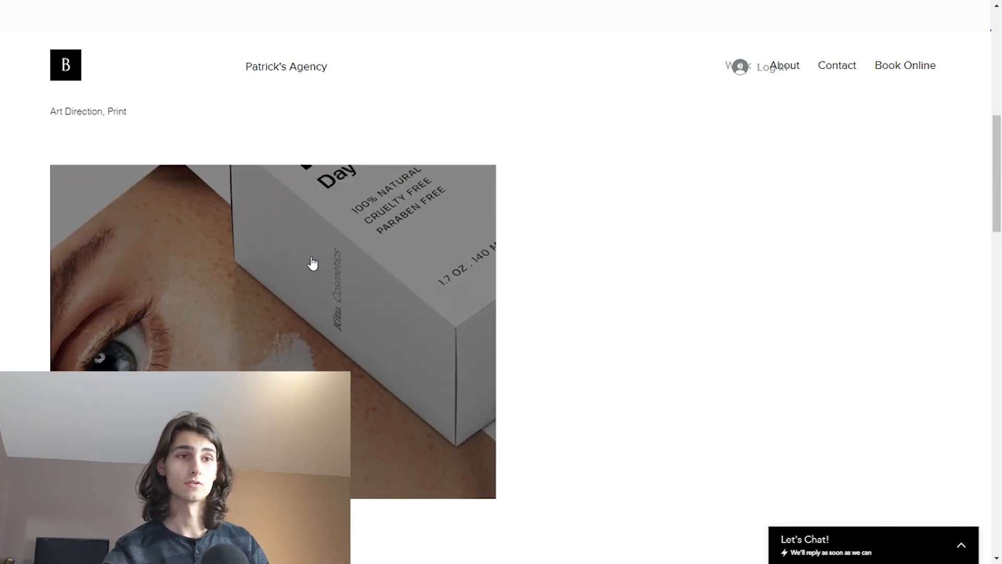
scroll(306, 296, "up", 6)
left_click(306, 294)
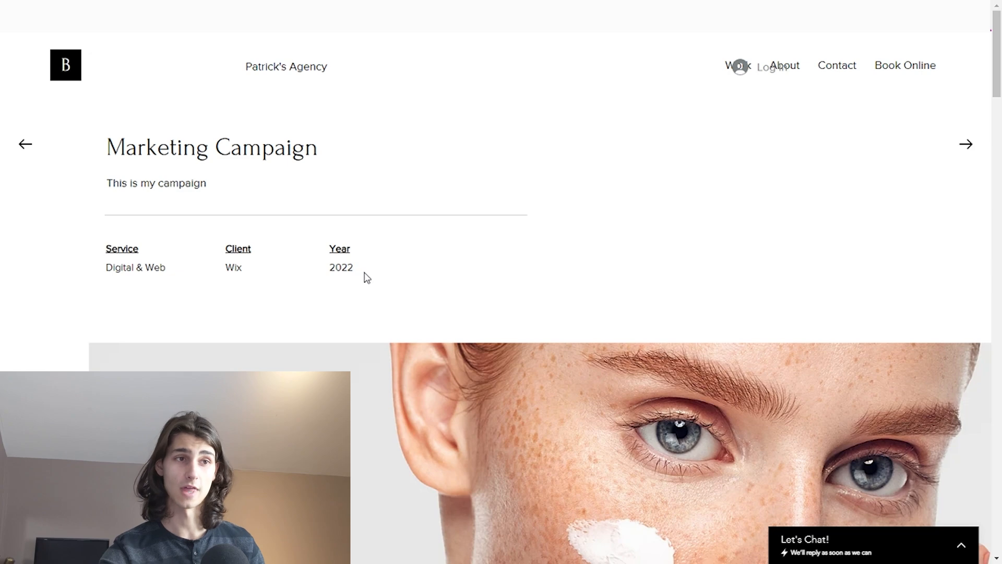
Step: Review the Marketing Campaign page from its project details down to the related projects, and go to the previous project
left_click_drag(365, 278, 244, 275)
left_click(224, 159)
scroll(273, 159, "down", 2)
scroll(276, 164, "up", 2)
scroll(275, 177, "down", 15)
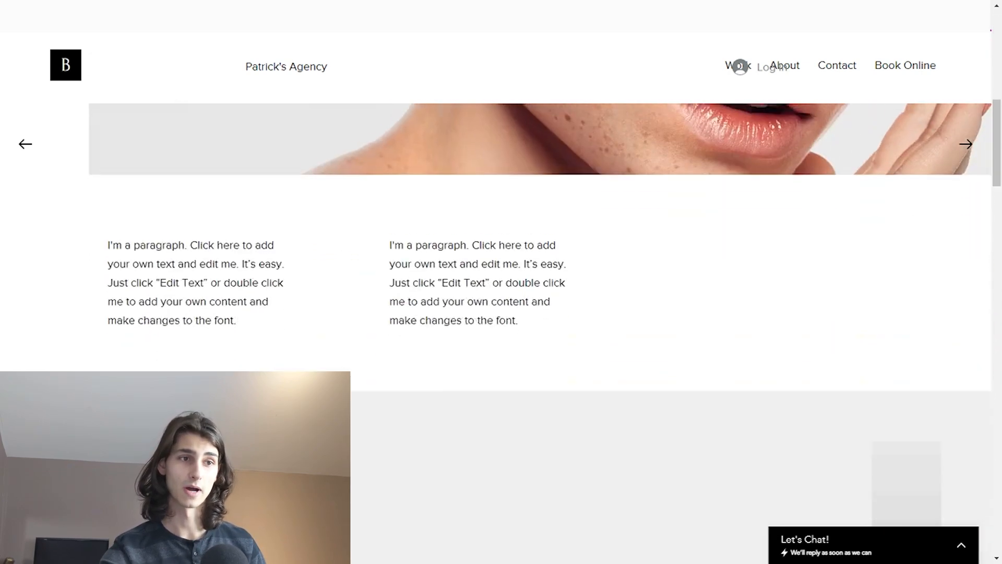
scroll(327, 362, "up", 15)
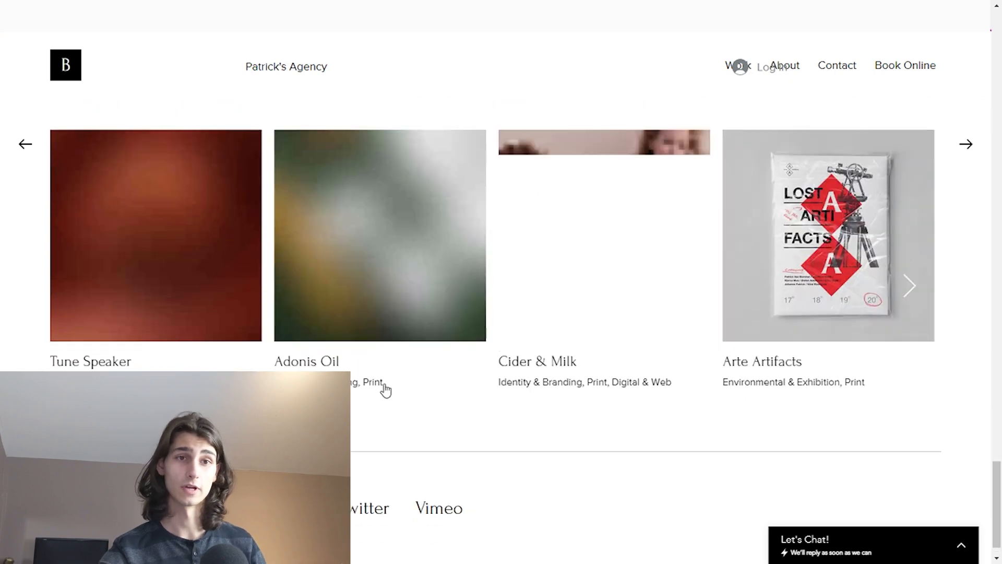
scroll(386, 381, "up", 5)
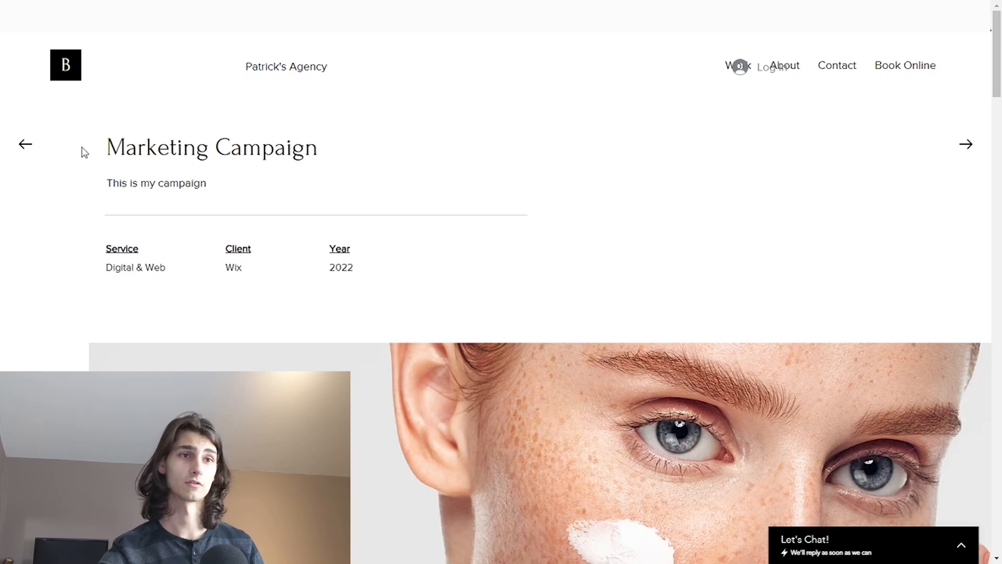
left_click(31, 158)
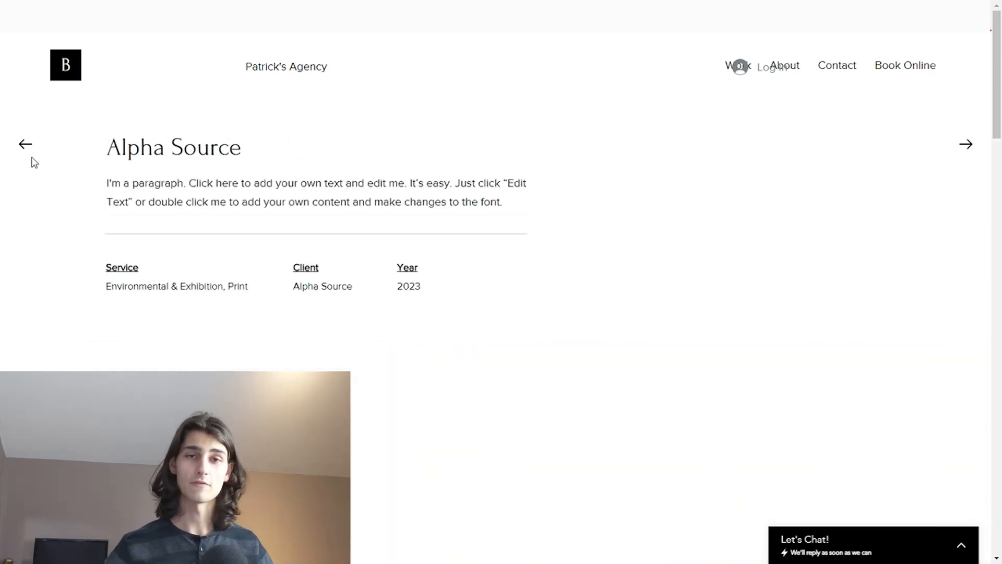